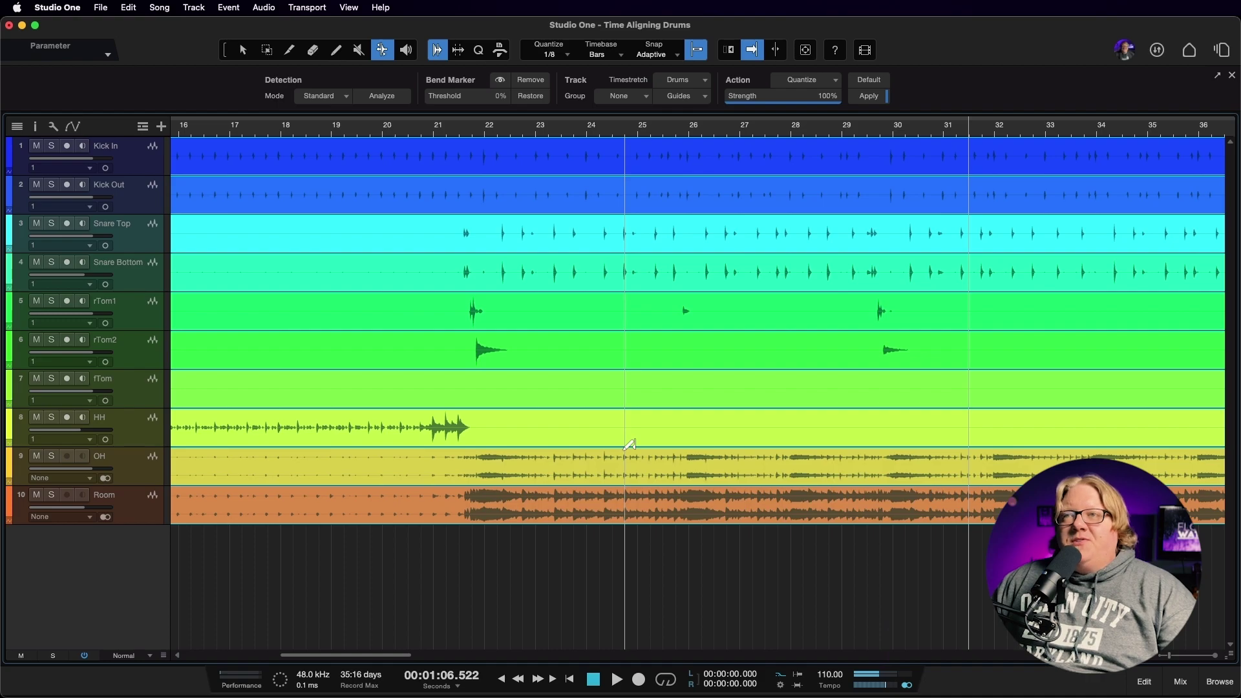
Return to the start of the song and listen to the opening bars of the drum recording.
scroll(593, 426, "left", 5)
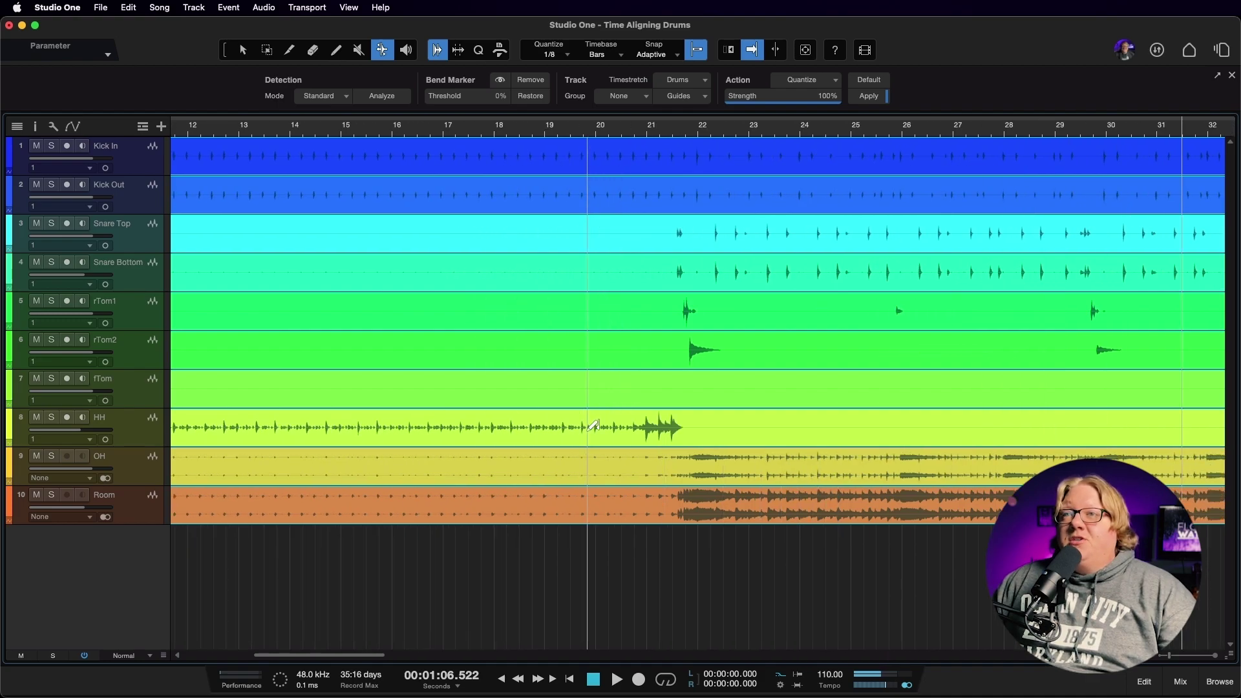
scroll(549, 420, "down", 2)
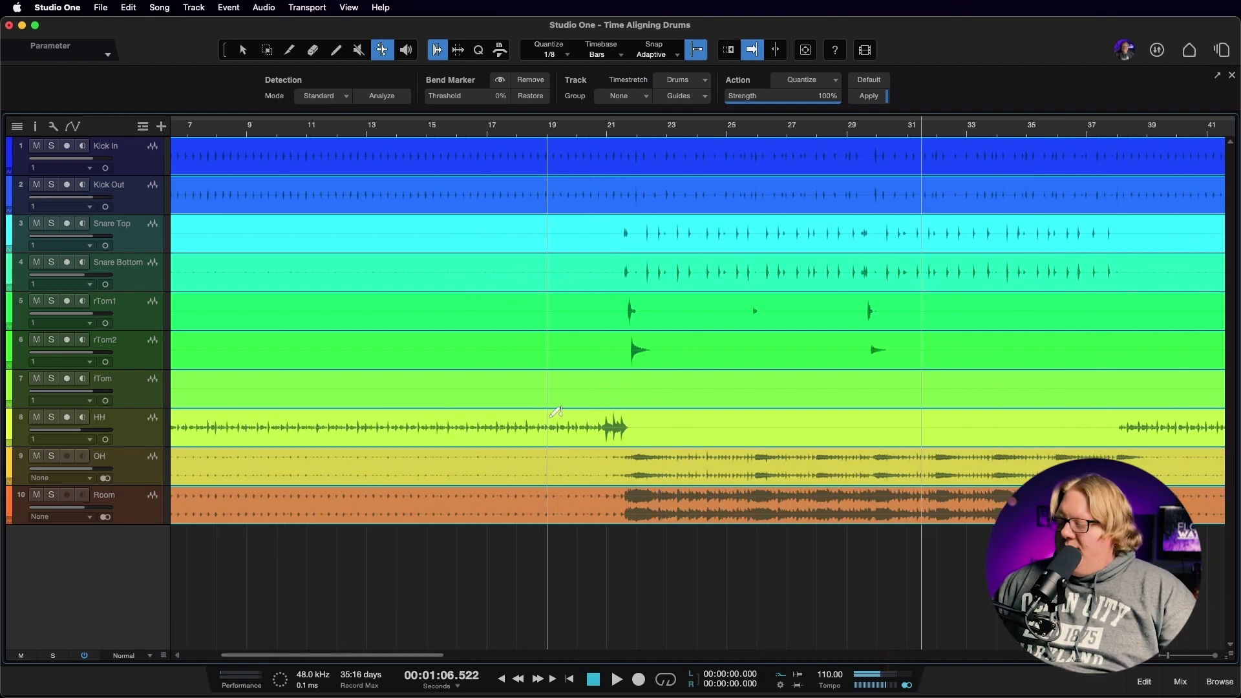
scroll(540, 407, "left", 2)
scroll(531, 402, "down", 4)
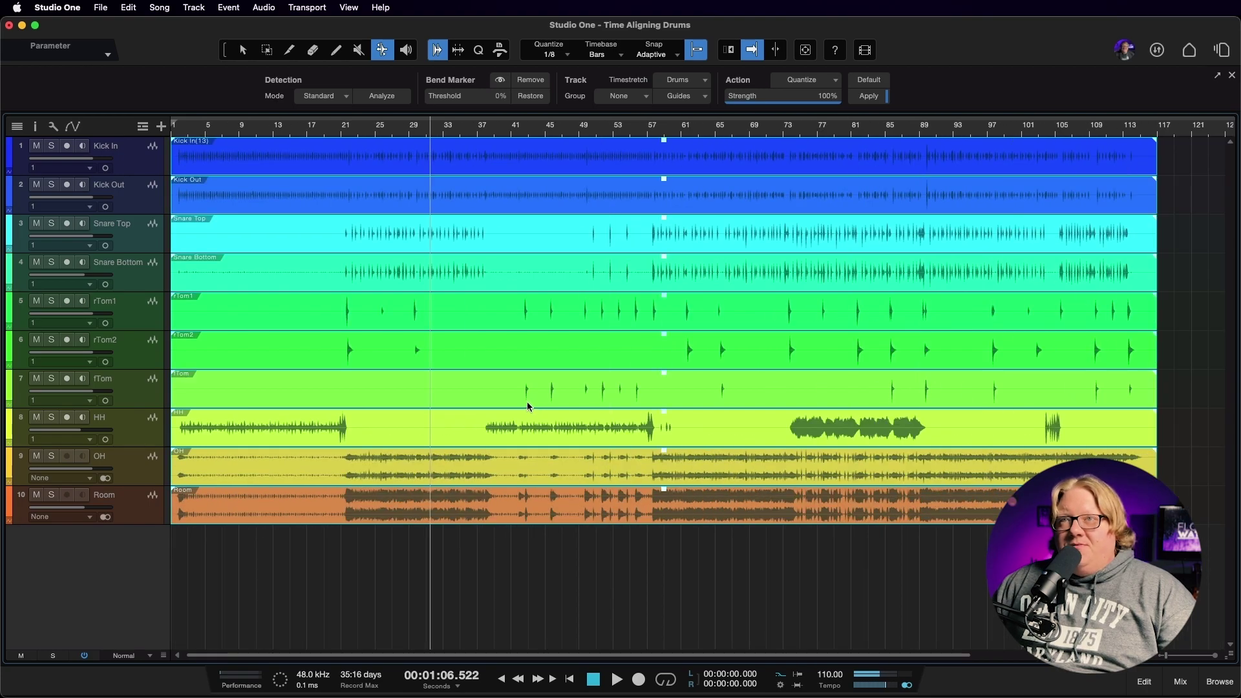
key("comma")
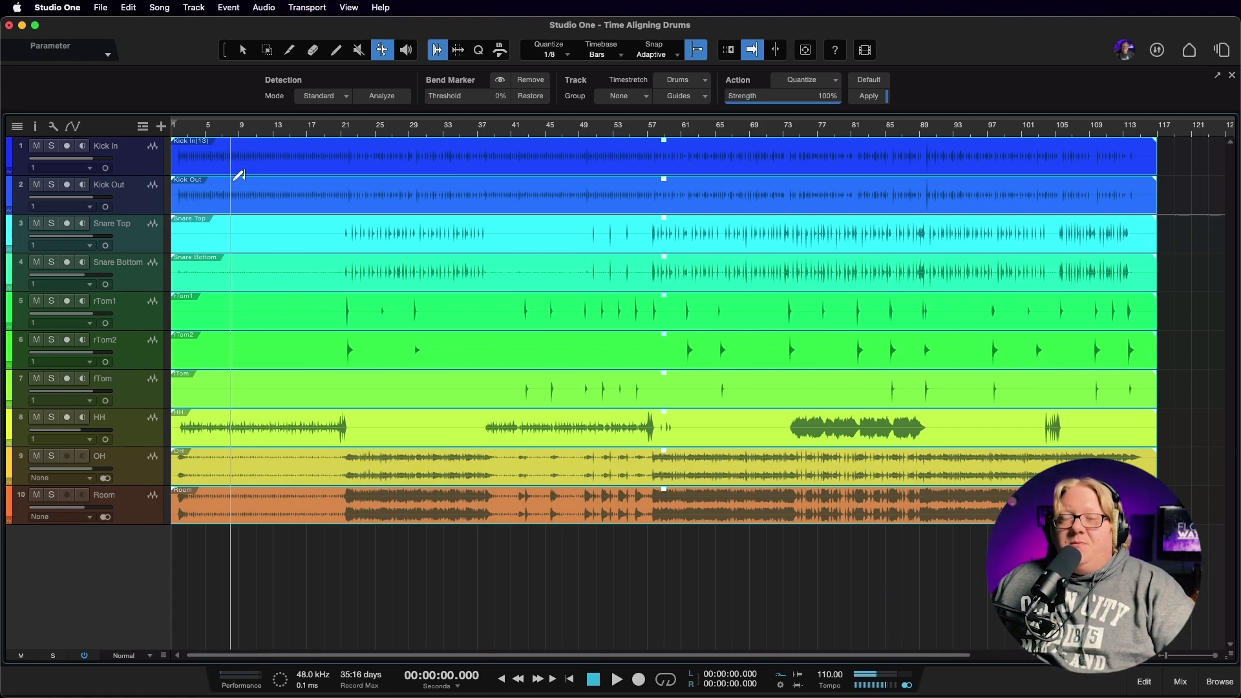
key("space")
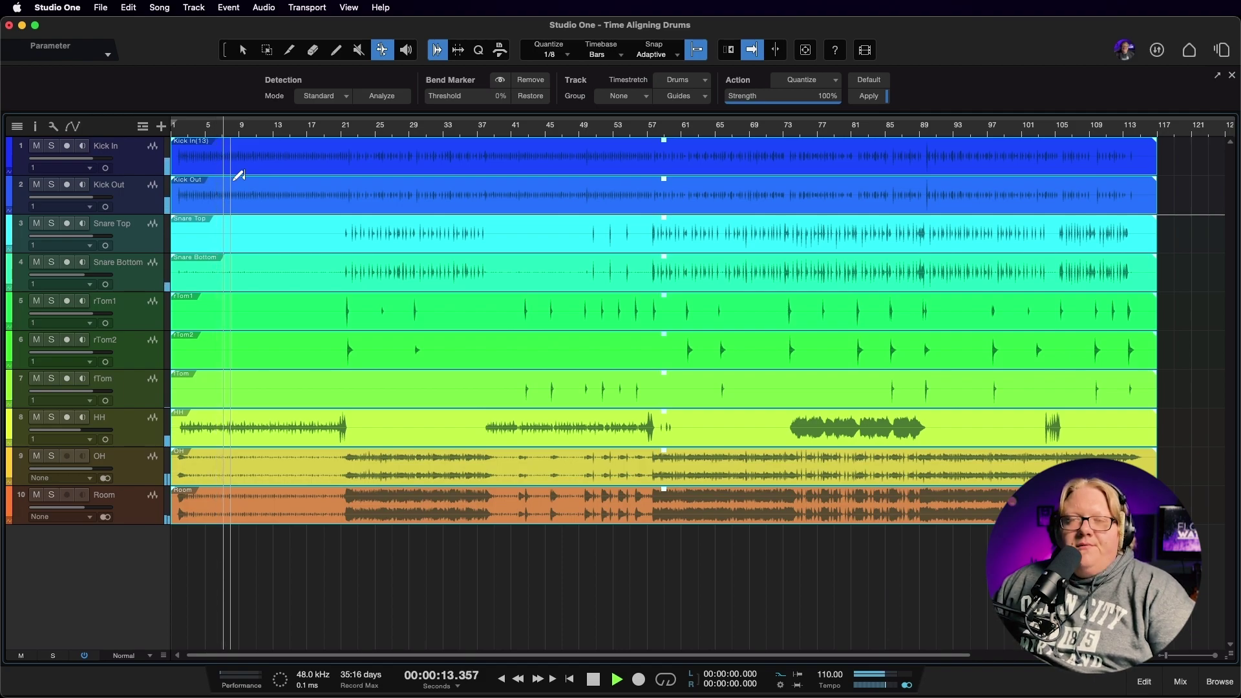
key("space")
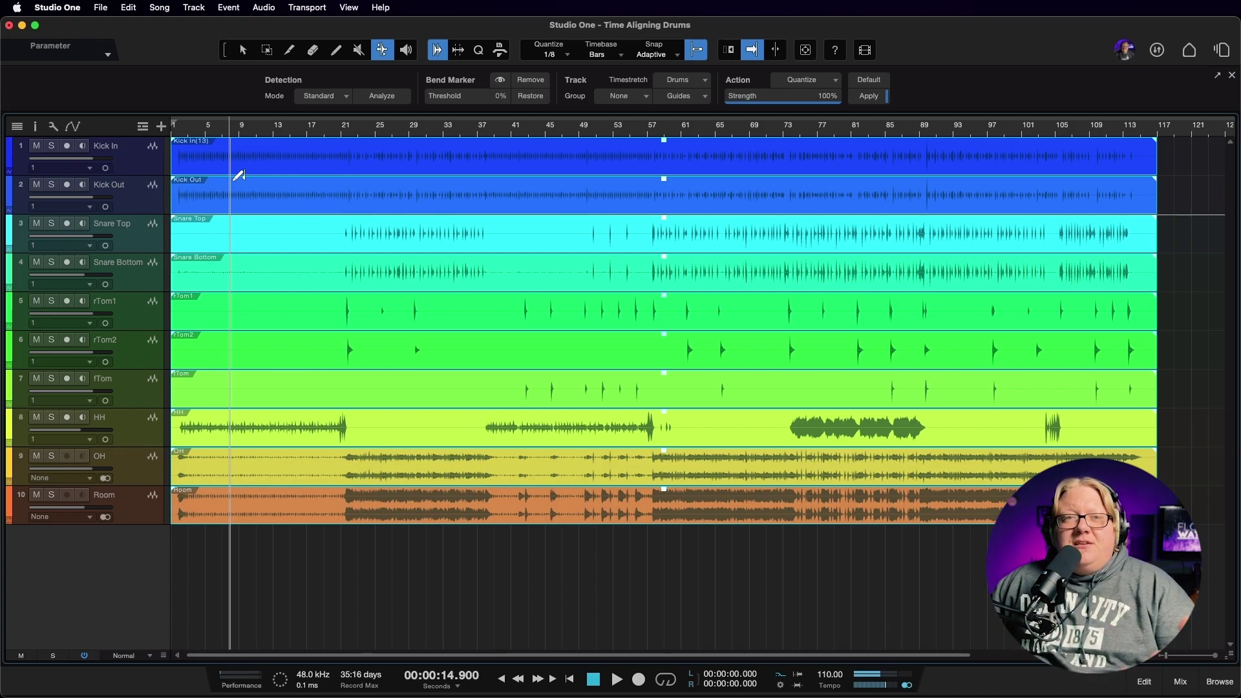
key("Return")
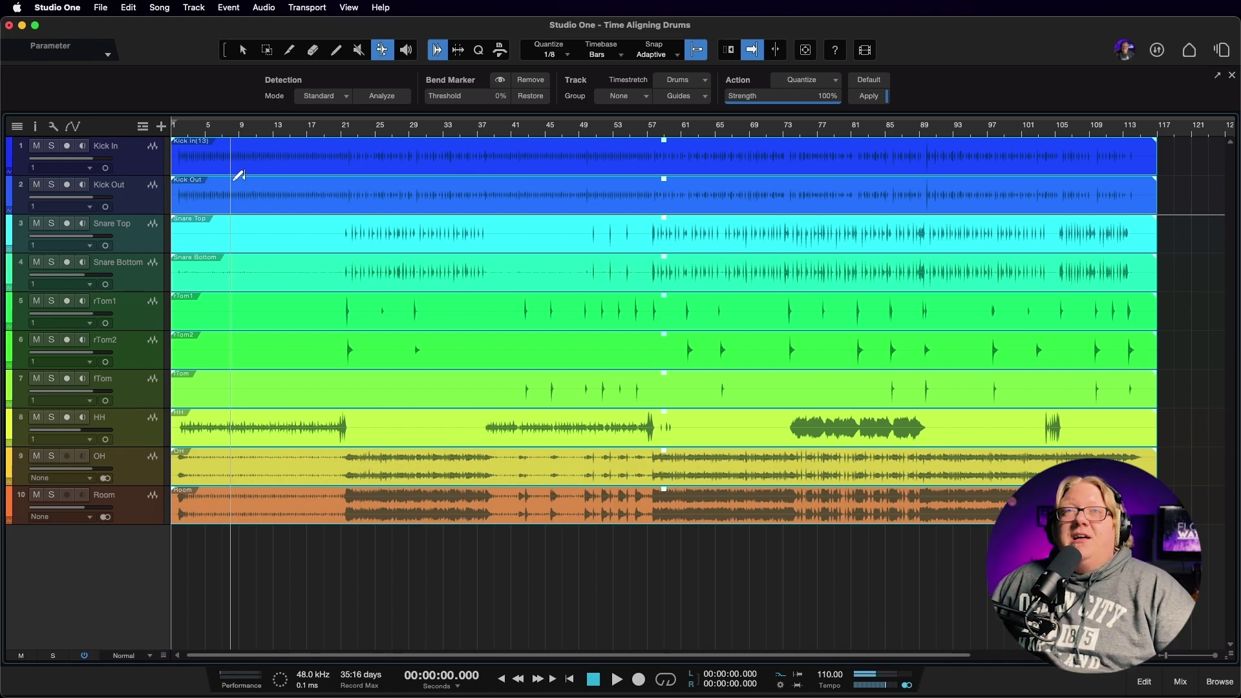
key("space")
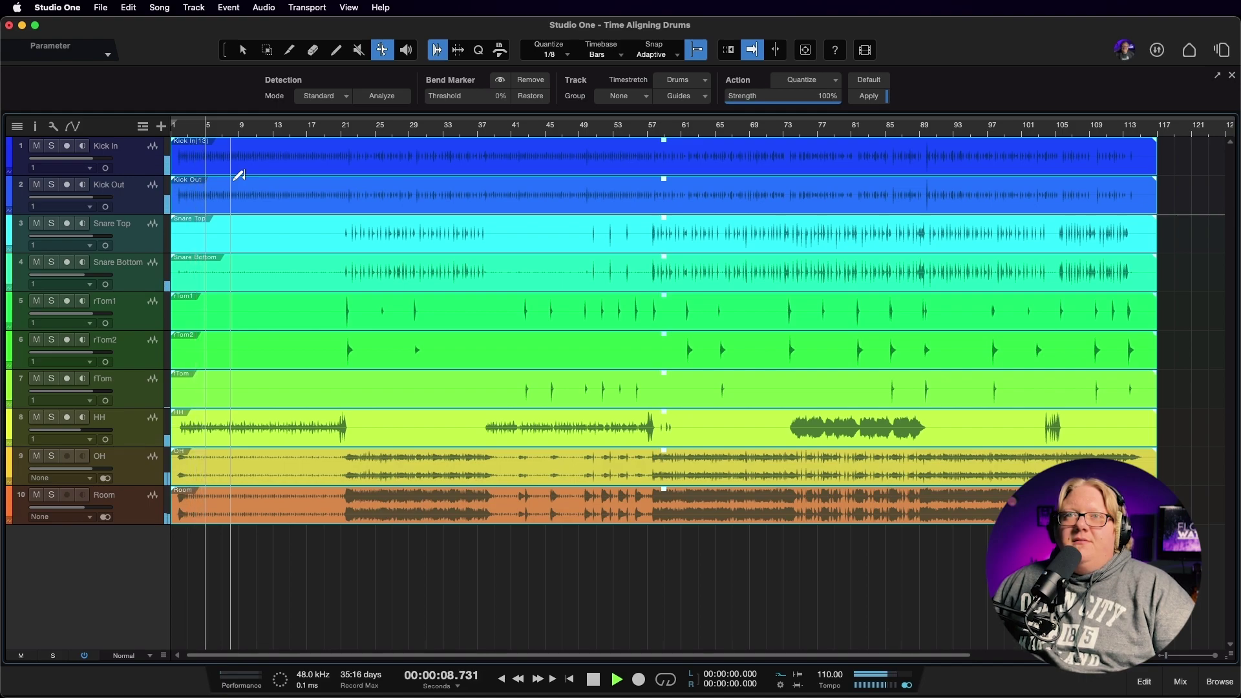
key("space")
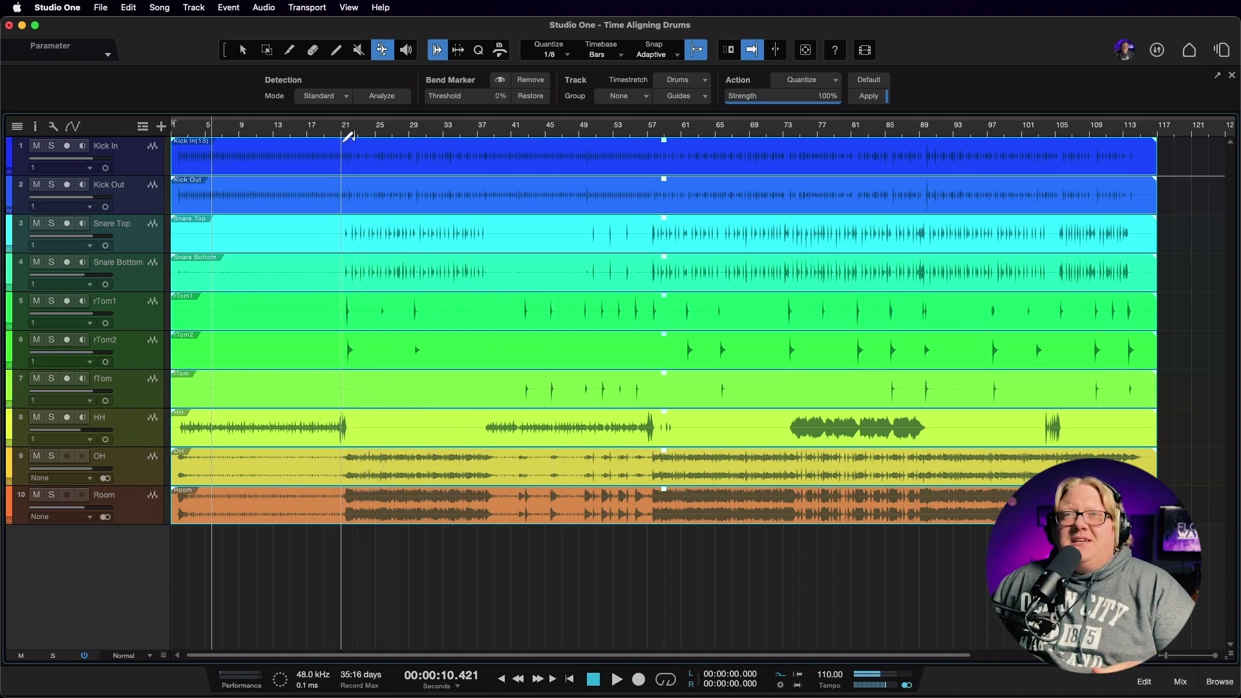
Switch to the Arrow tool and listen to the drums from just before bar 21.
left_click(243, 51)
left_click(339, 130)
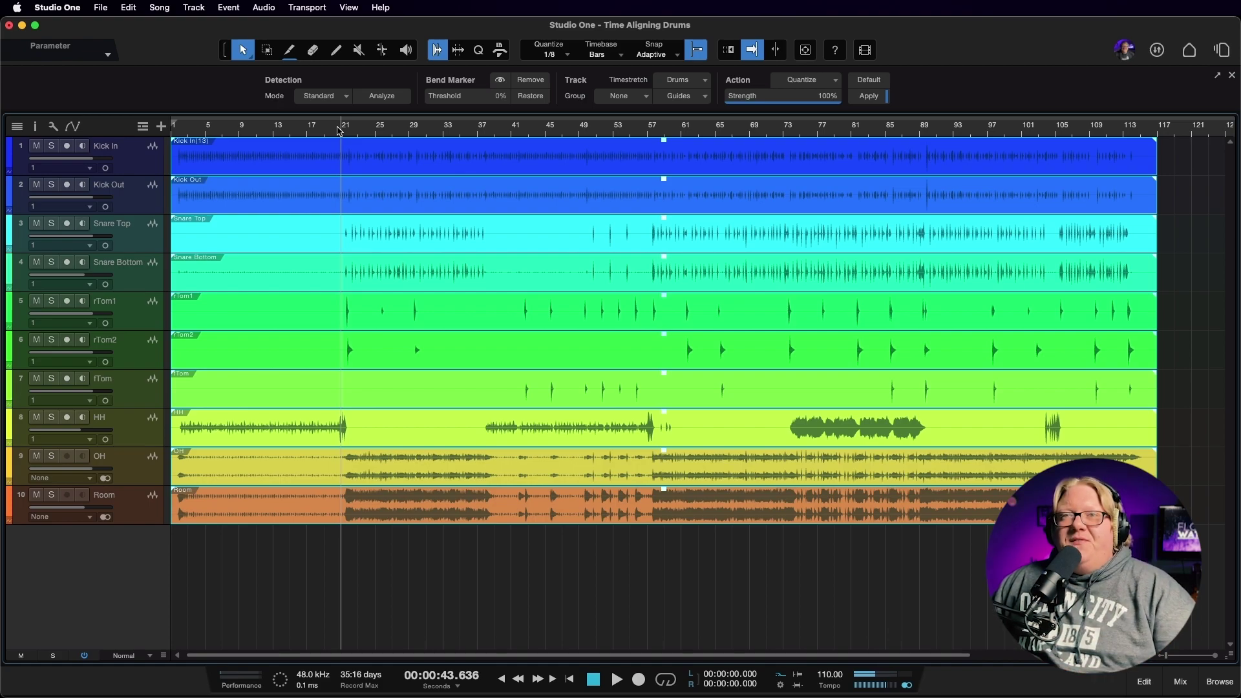
key("space")
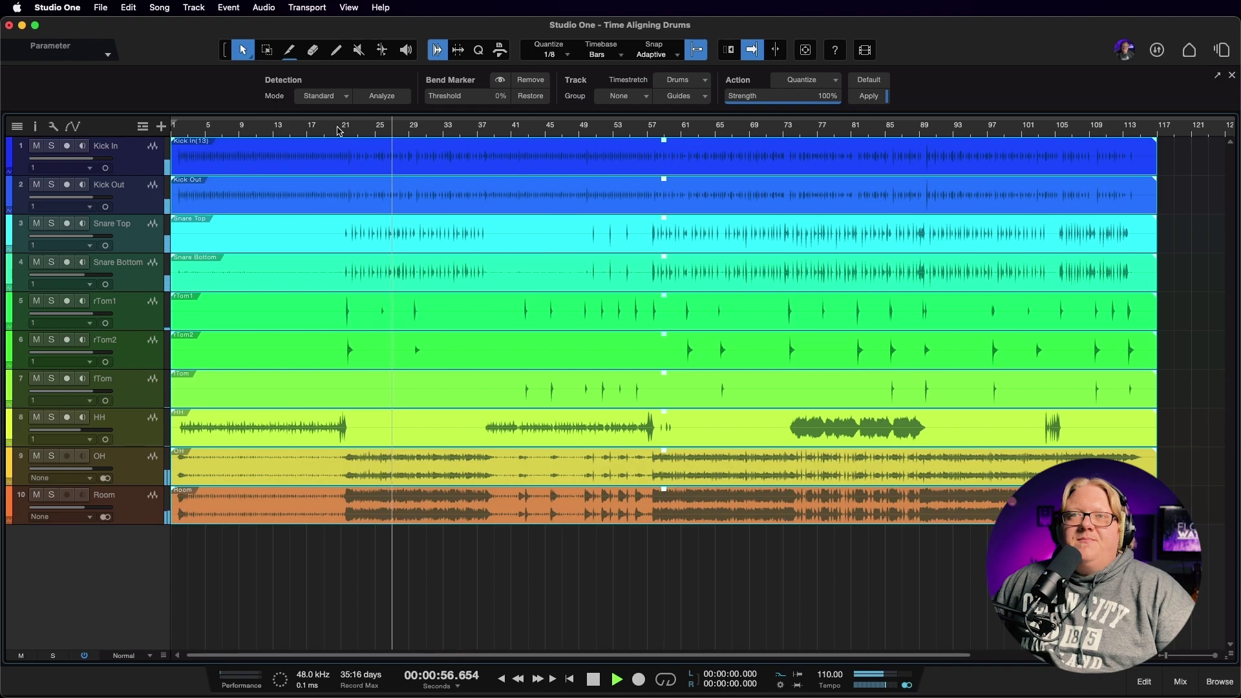
key("space")
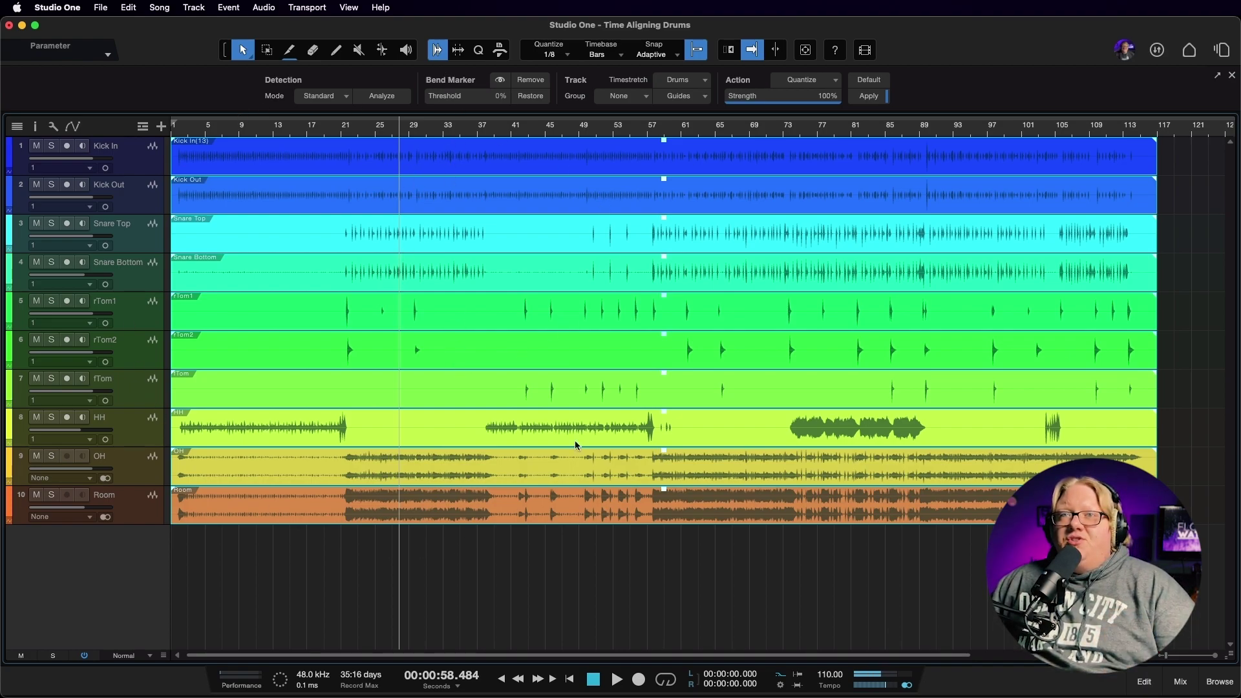
Examine the timing of the Kick In and Snare Top hits against the grid around bars 22 to 26.
left_click(240, 157)
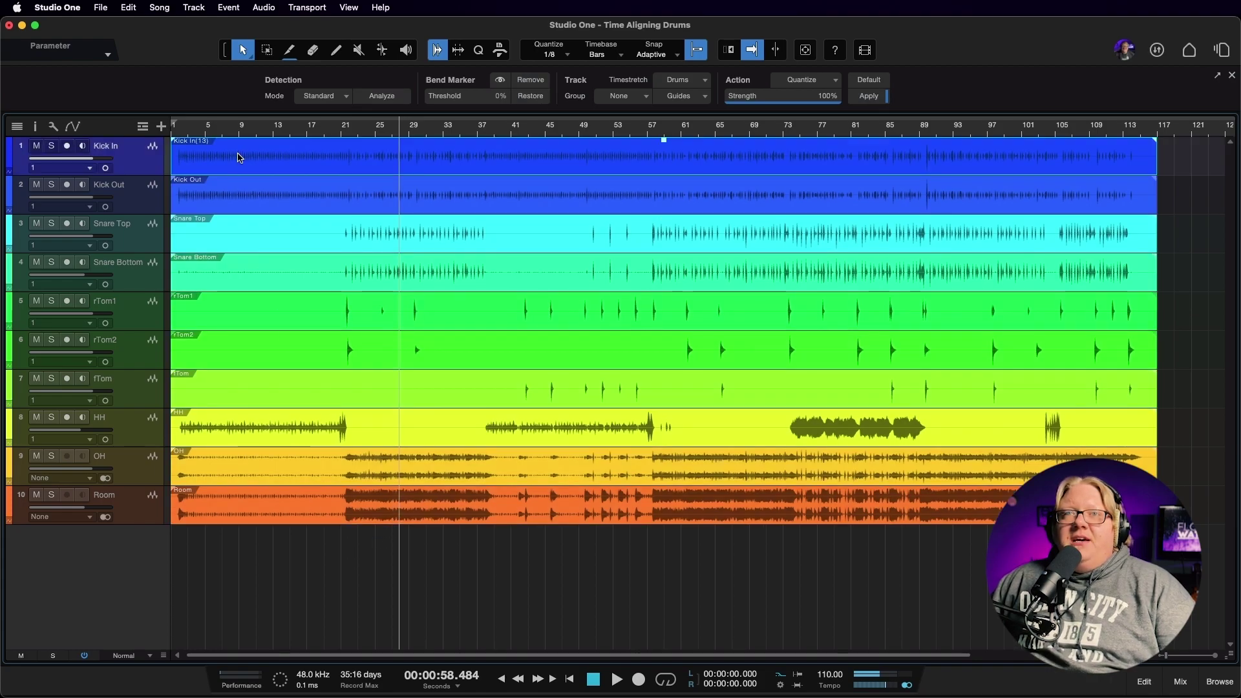
left_click(127, 235)
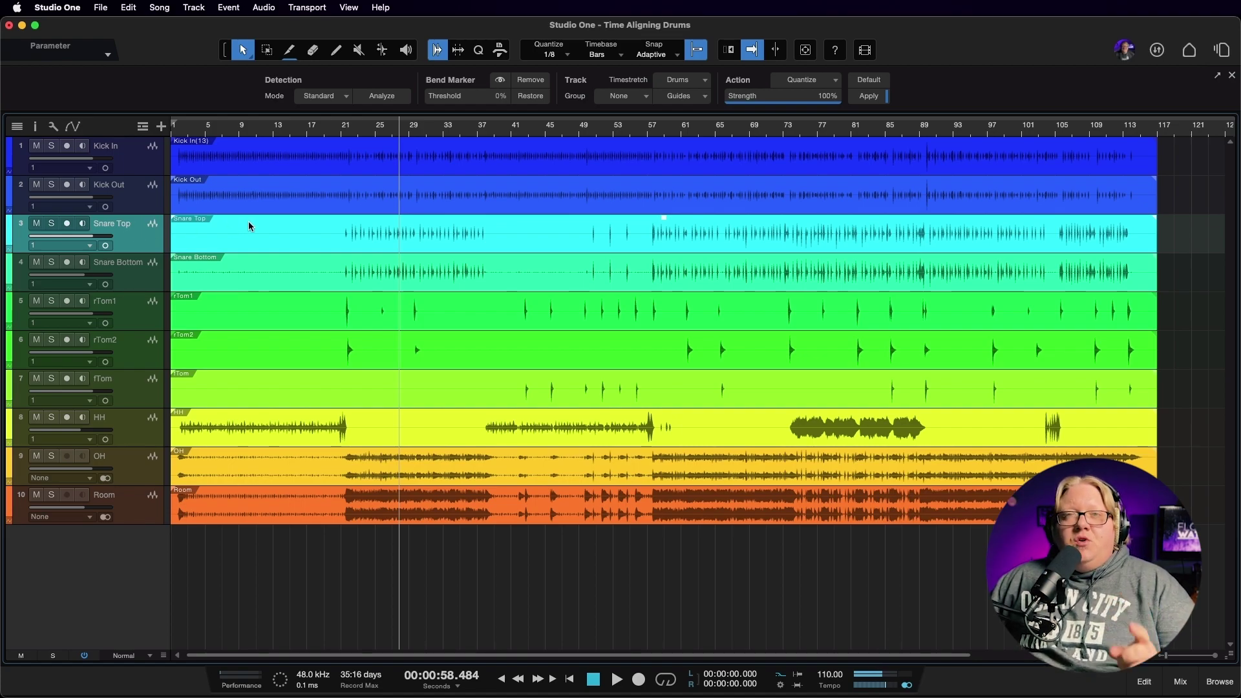
scroll(360, 237, "up", 10)
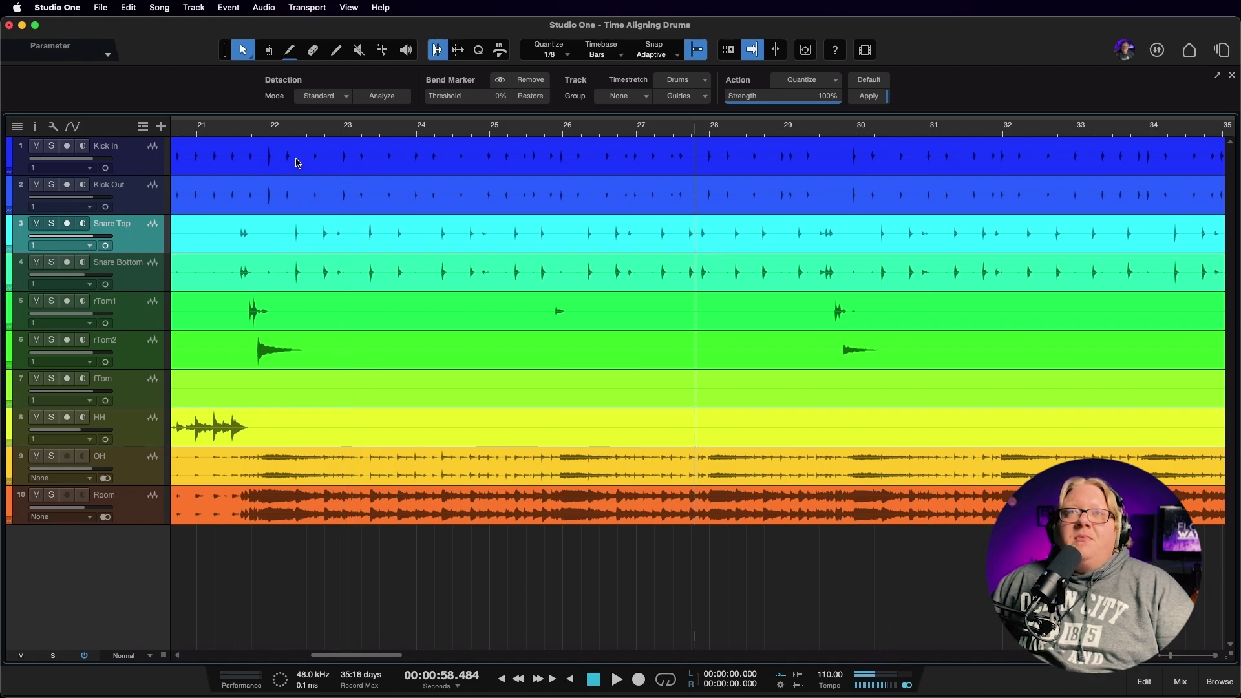
scroll(330, 234, "up", 4)
scroll(330, 234, "up", 5)
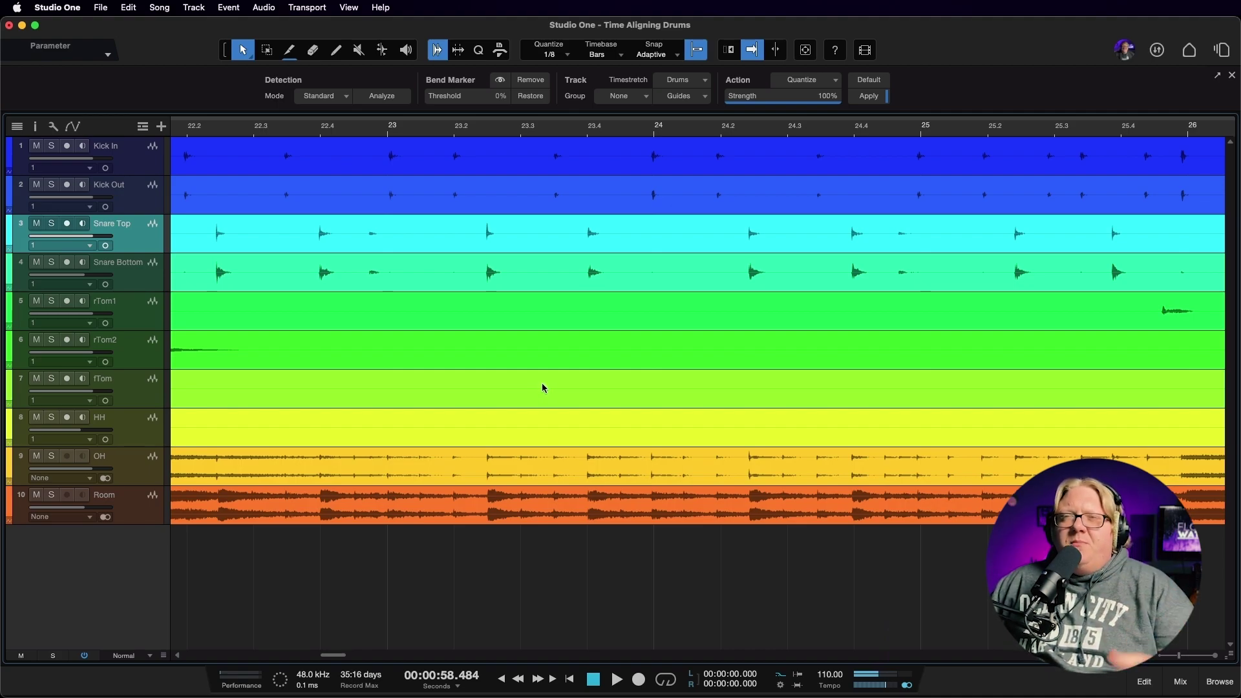
scroll(459, 392, "left", 4)
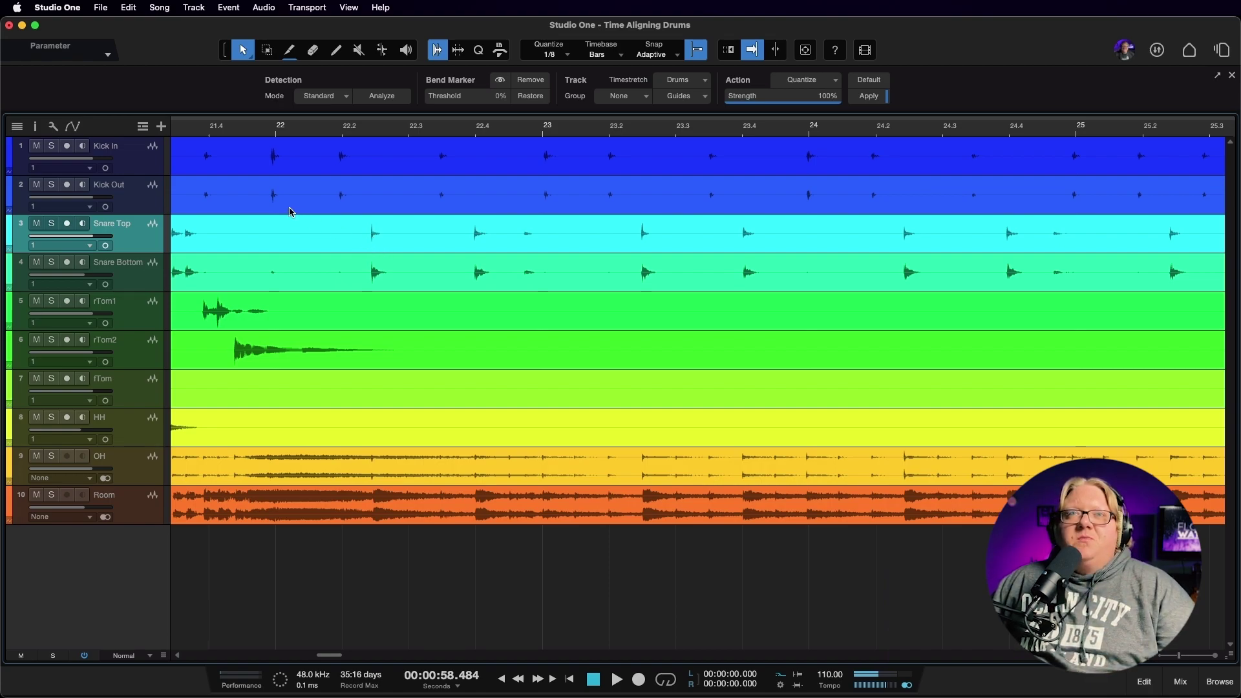
Analyze the Kick In track's transients and review the bend markers on its hits between about bars 16 and 33.
left_click(138, 163)
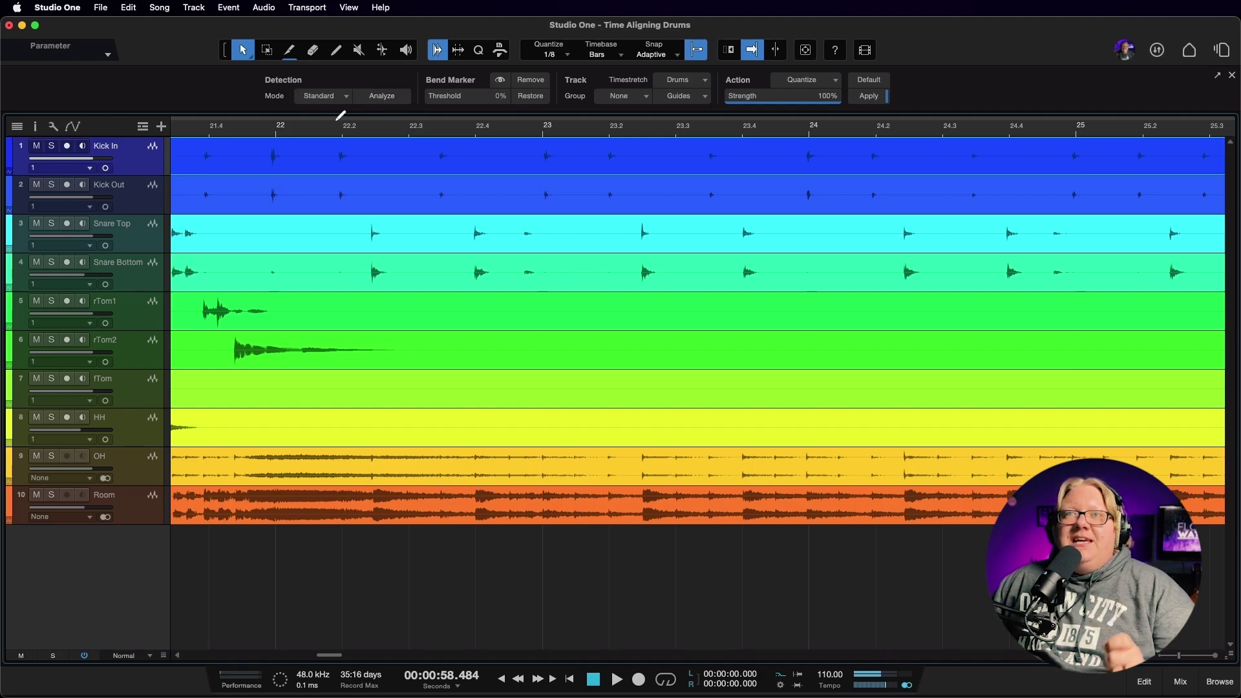
left_click(401, 98)
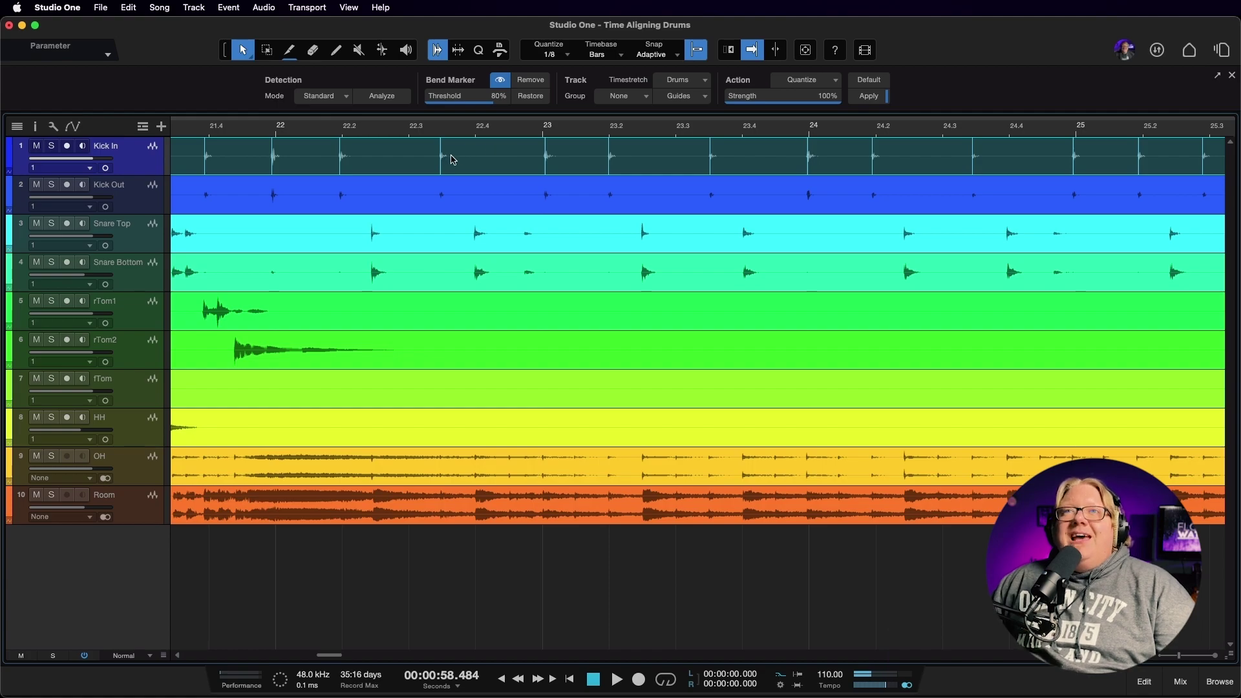
scroll(382, 165, "left", 10)
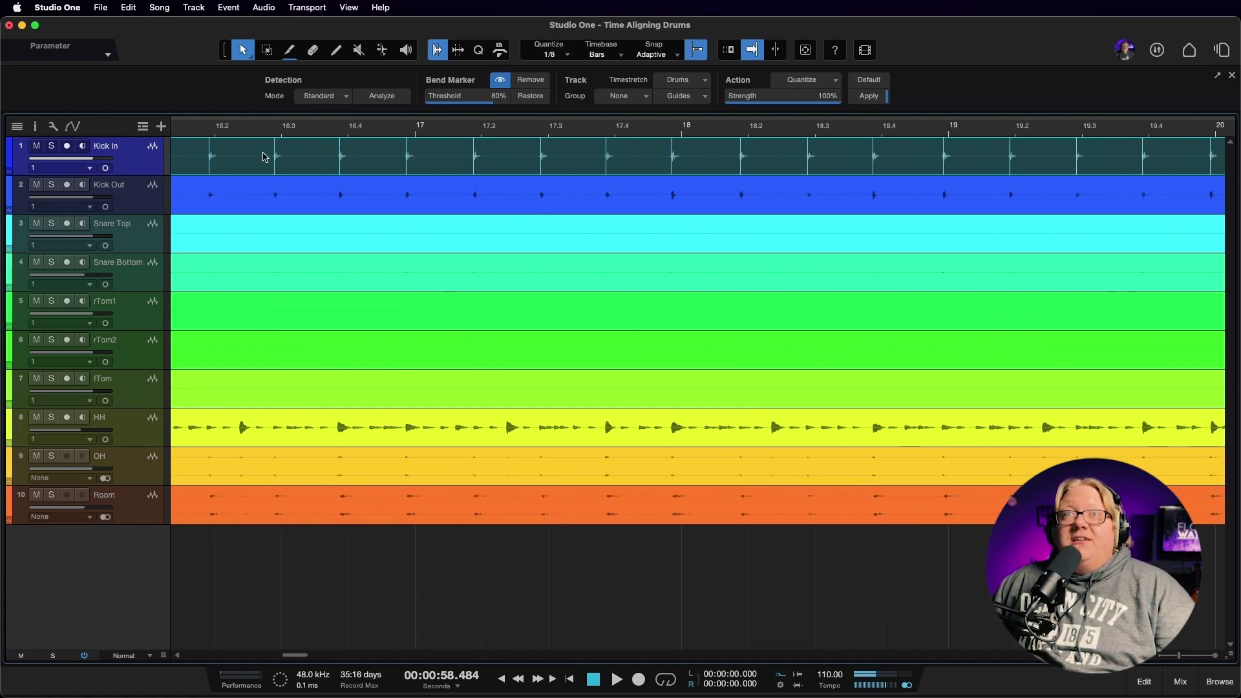
scroll(449, 151, "right", 3)
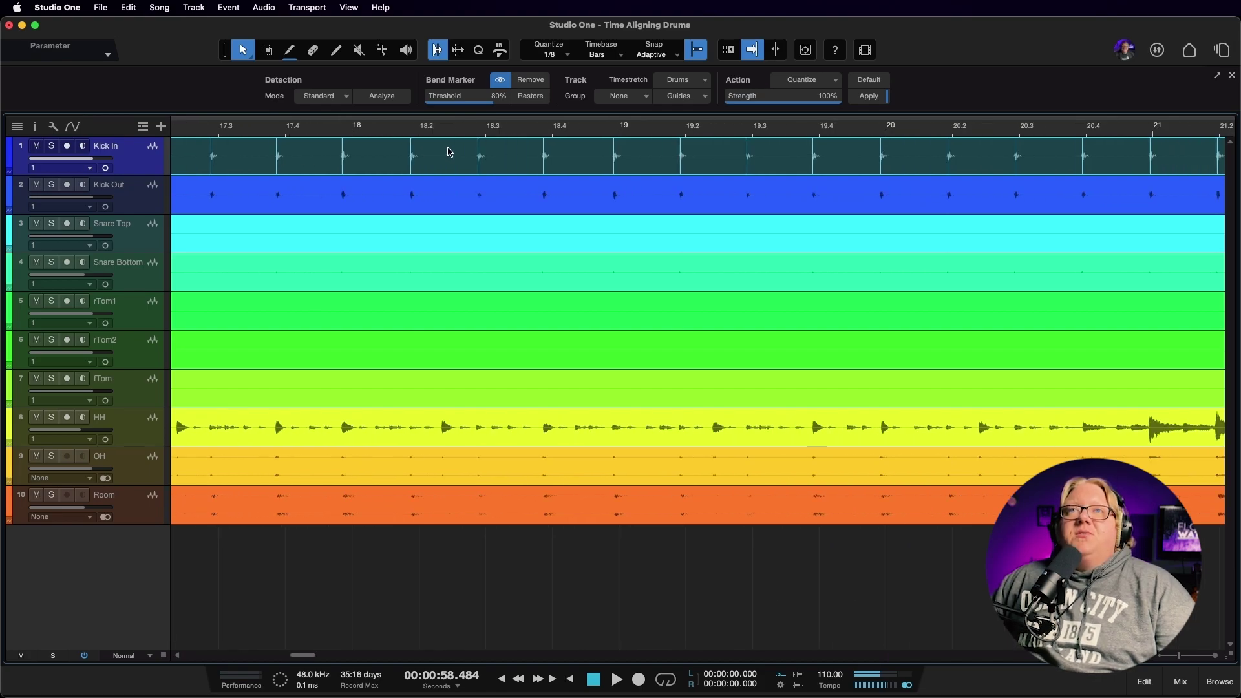
scroll(522, 166, "right", 1)
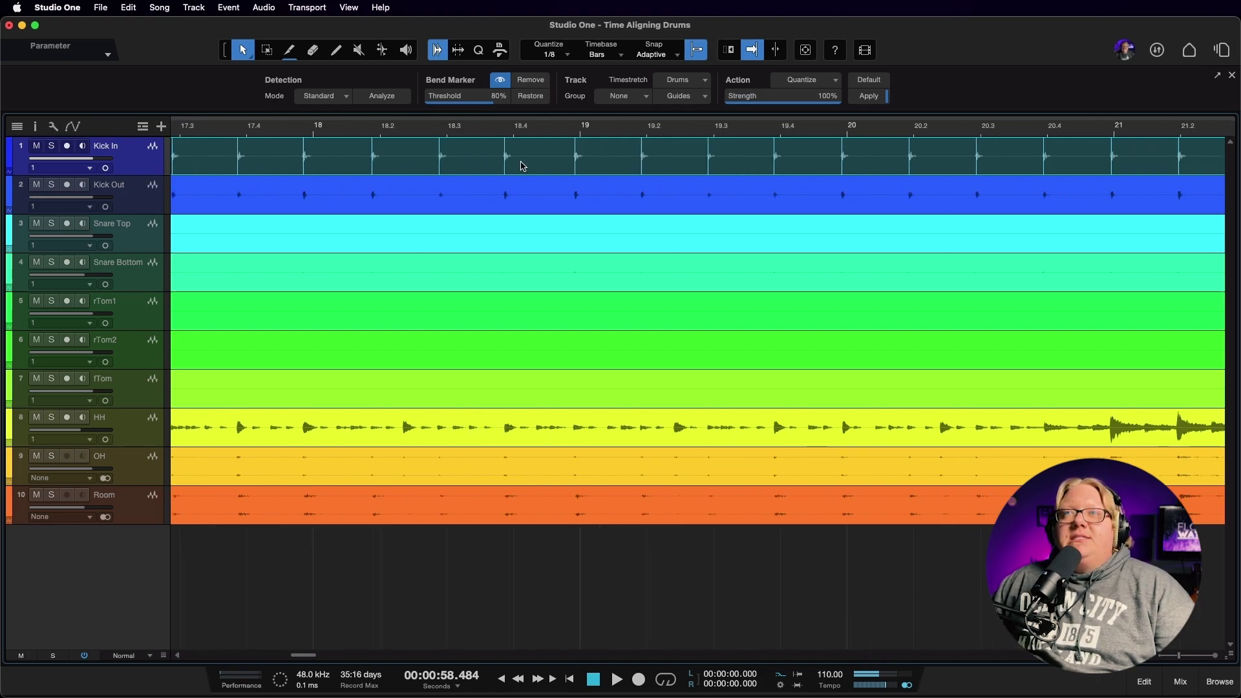
scroll(522, 166, "right", 5)
scroll(522, 163, "down", 5)
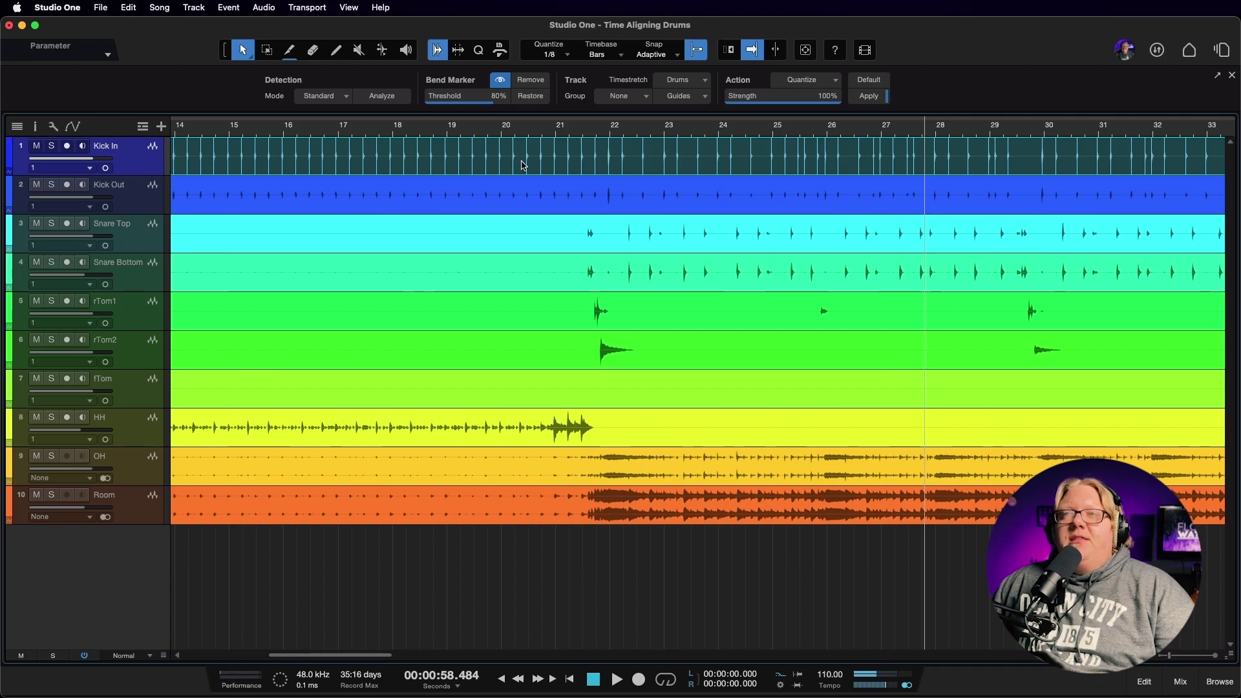
scroll(522, 165, "up", 5)
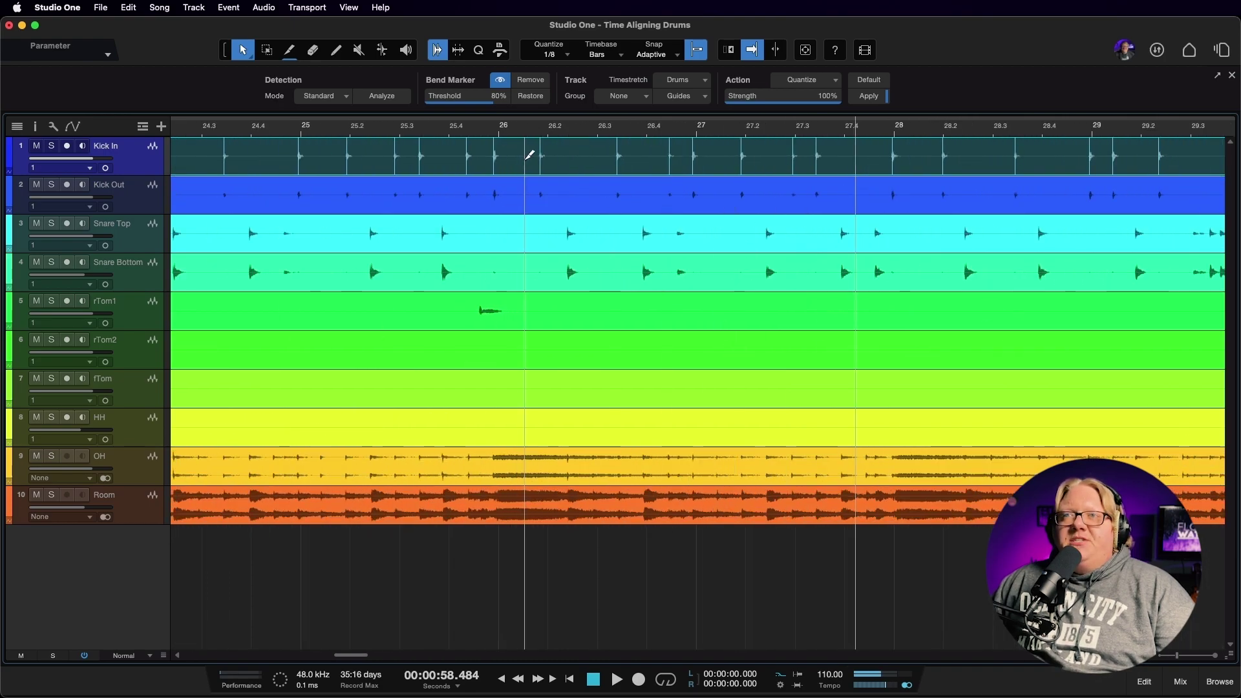
scroll(524, 159, "up", 3)
scroll(524, 162, "right", 10)
scroll(523, 161, "right", 8)
scroll(524, 161, "right", 10)
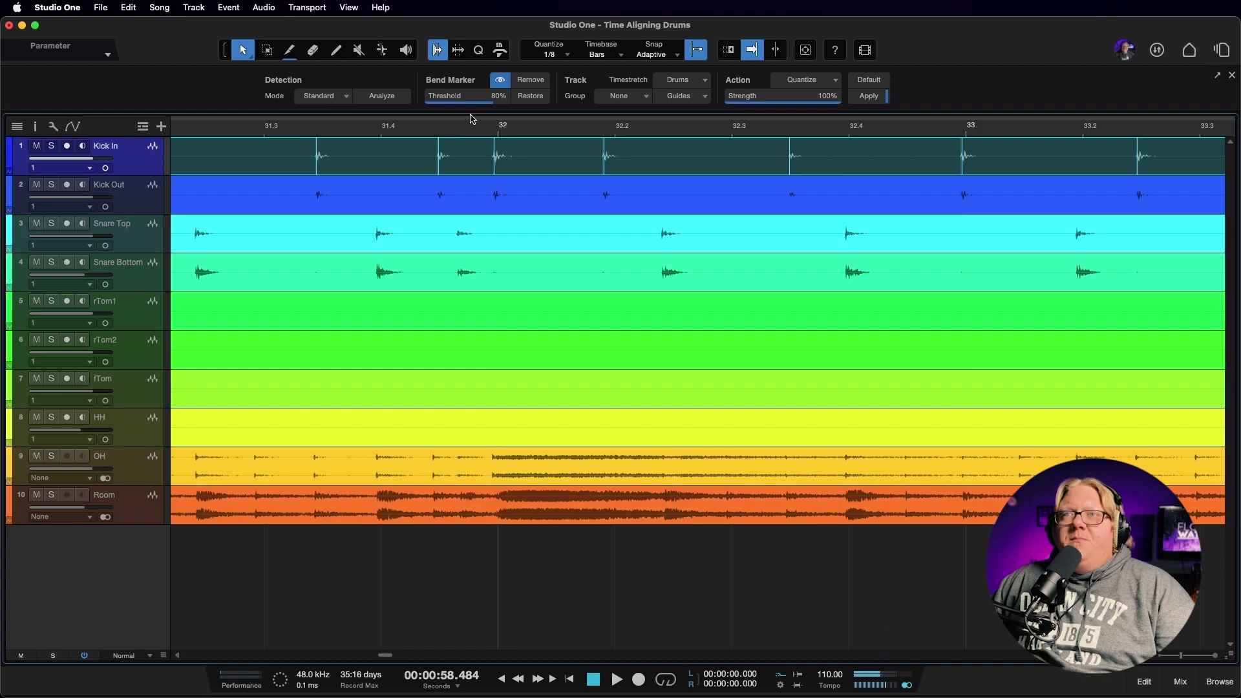
Set the Kick In track's bend marker threshold to 51% and check the markers through bar 35.
mouse_move(463, 99)
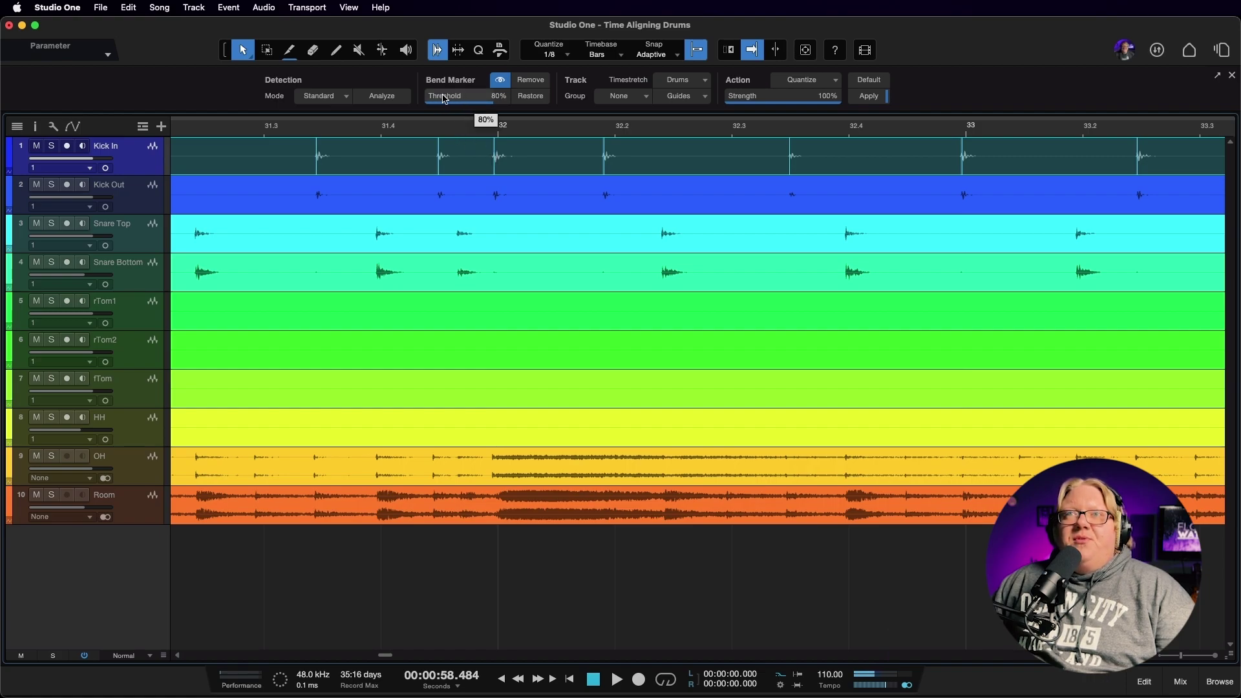
mouse_move(462, 98)
left_mouse_down()
mouse_move(420, 102)
mouse_move(439, 102)
left_mouse_up()
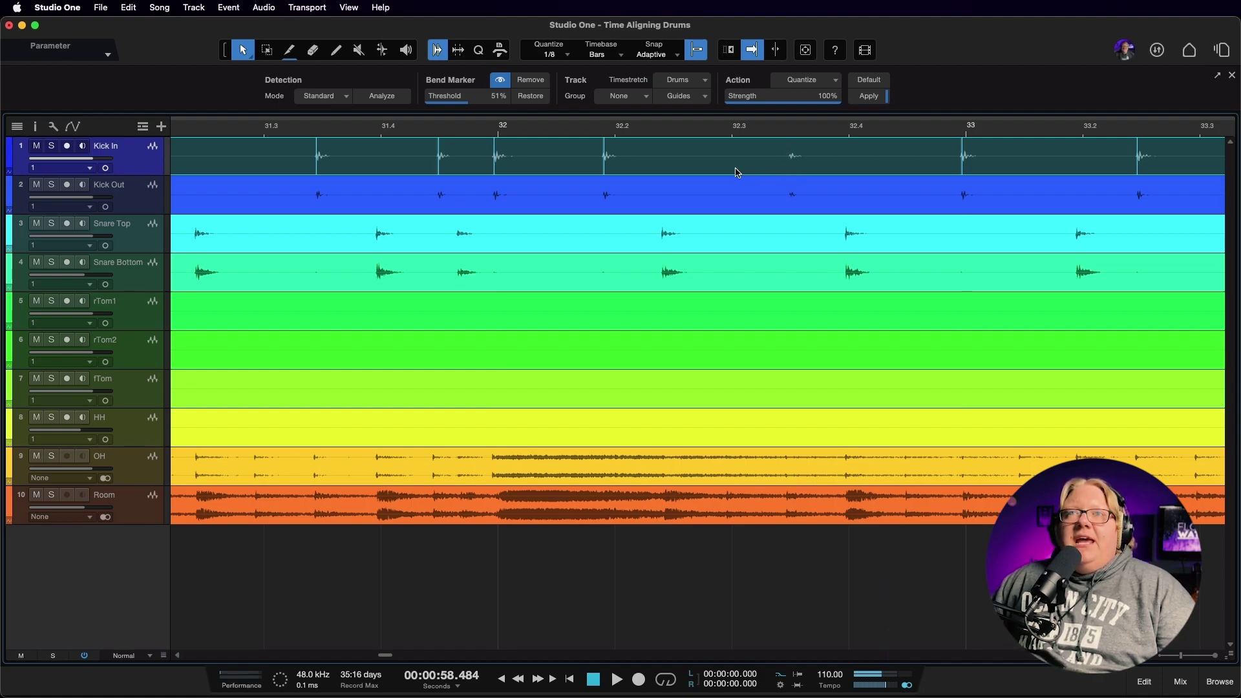
scroll(737, 173, "right", 10)
scroll(731, 172, "right", 5)
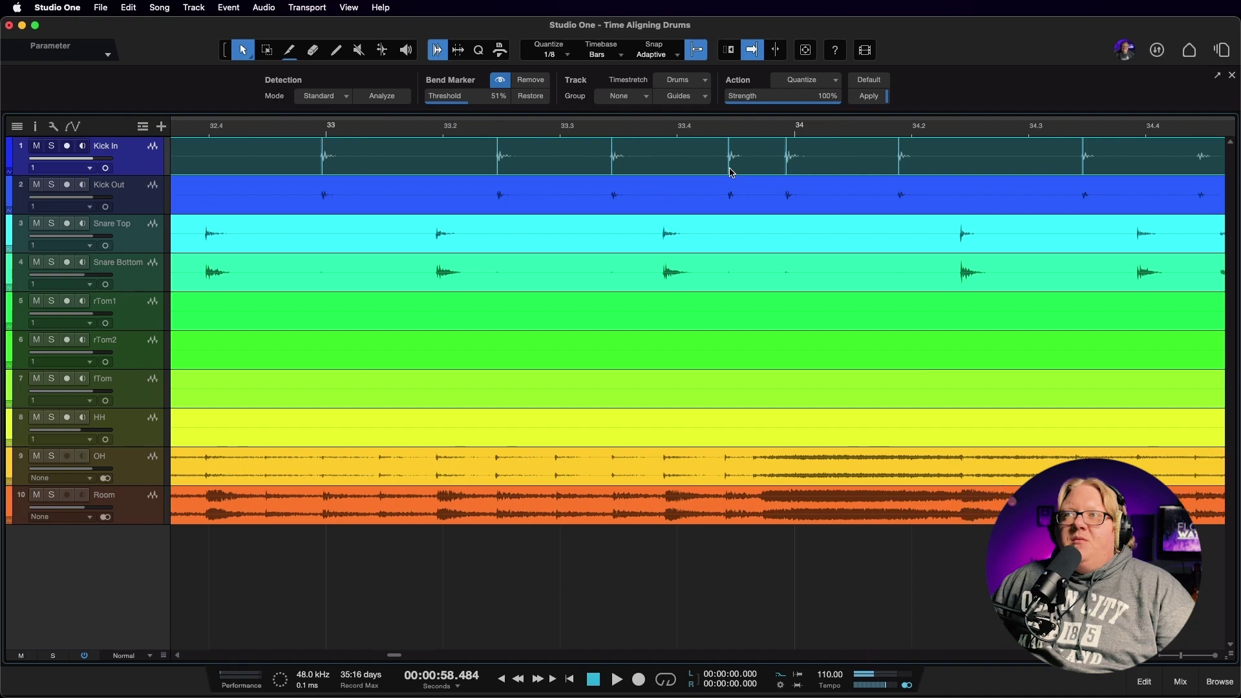
scroll(731, 173, "right", 2)
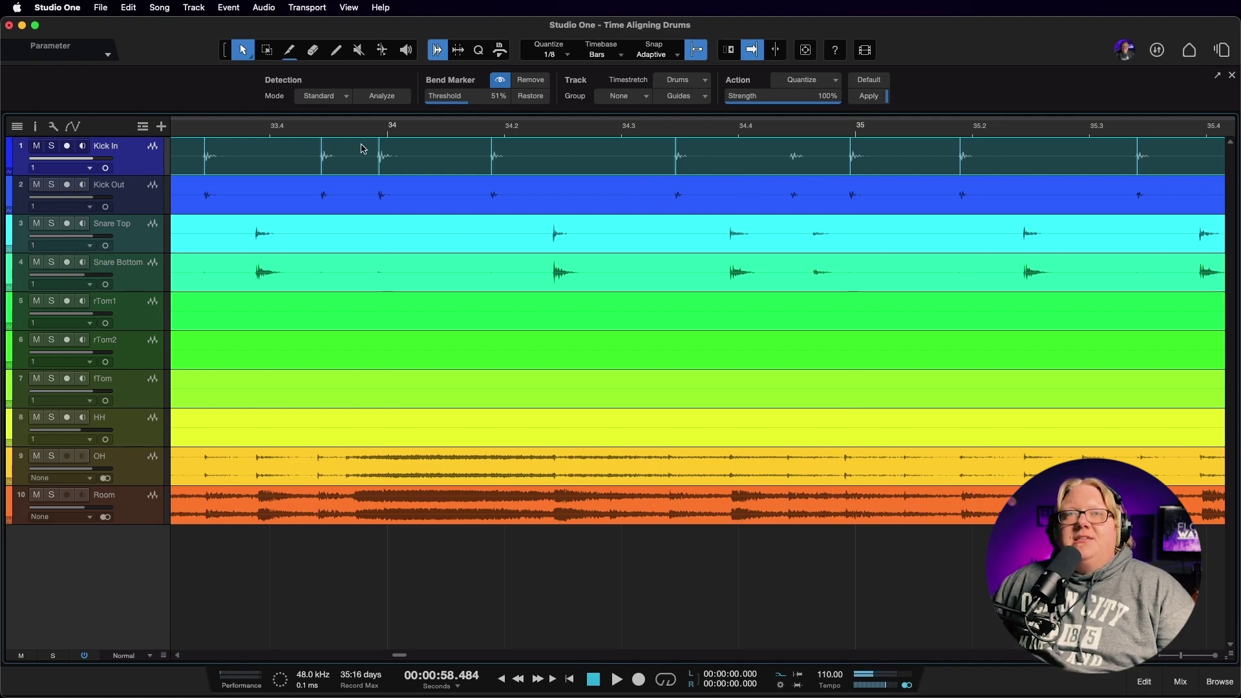
Analyze the Snare Top track's transients and review the bend markers on its hits along the song.
left_click(123, 234)
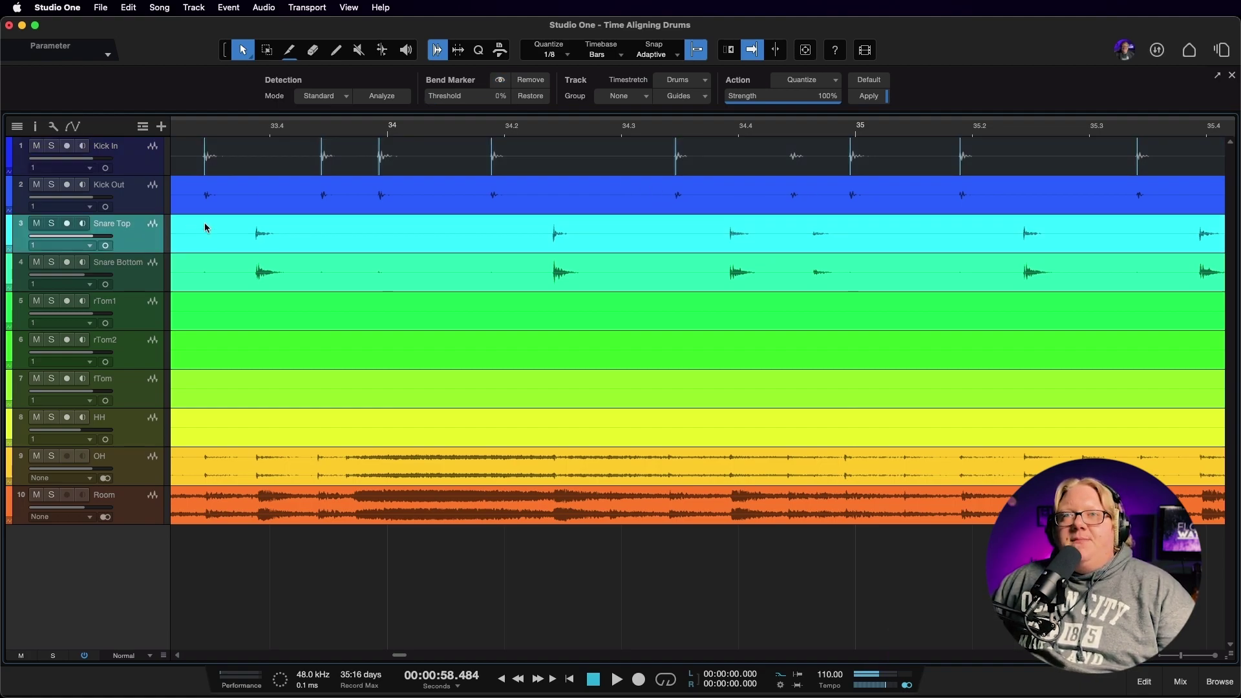
left_click(382, 96)
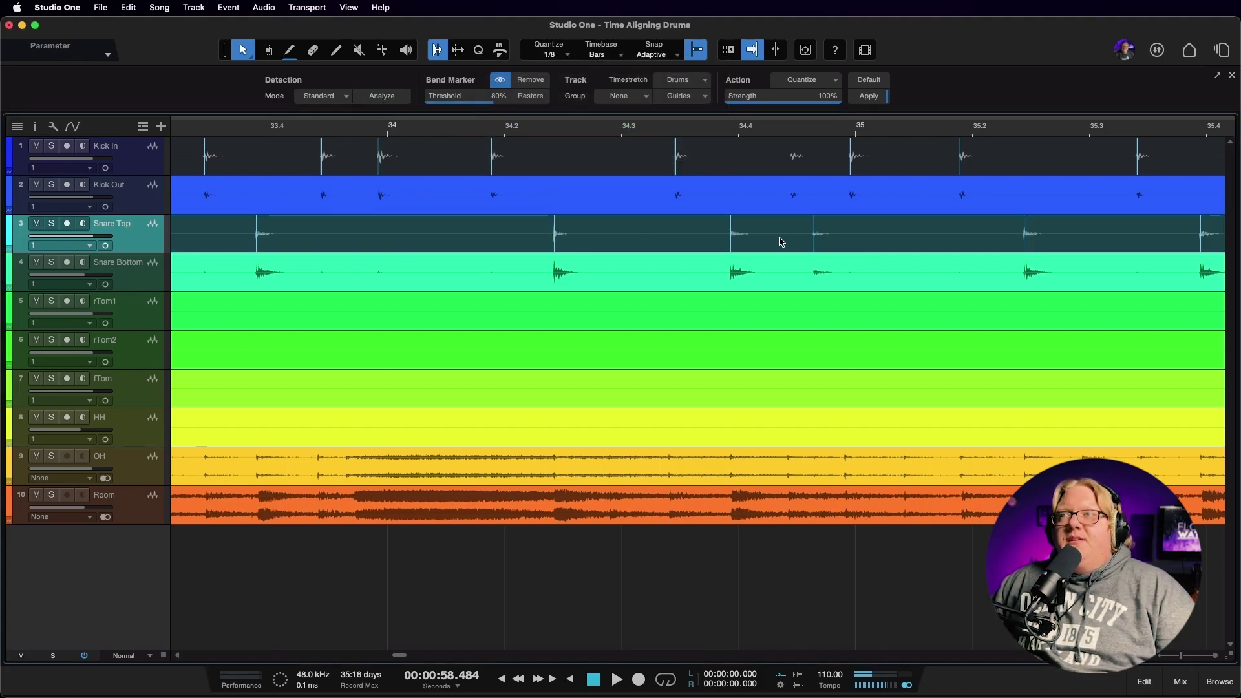
scroll(691, 252, "right", 5)
scroll(691, 252, "right", 20)
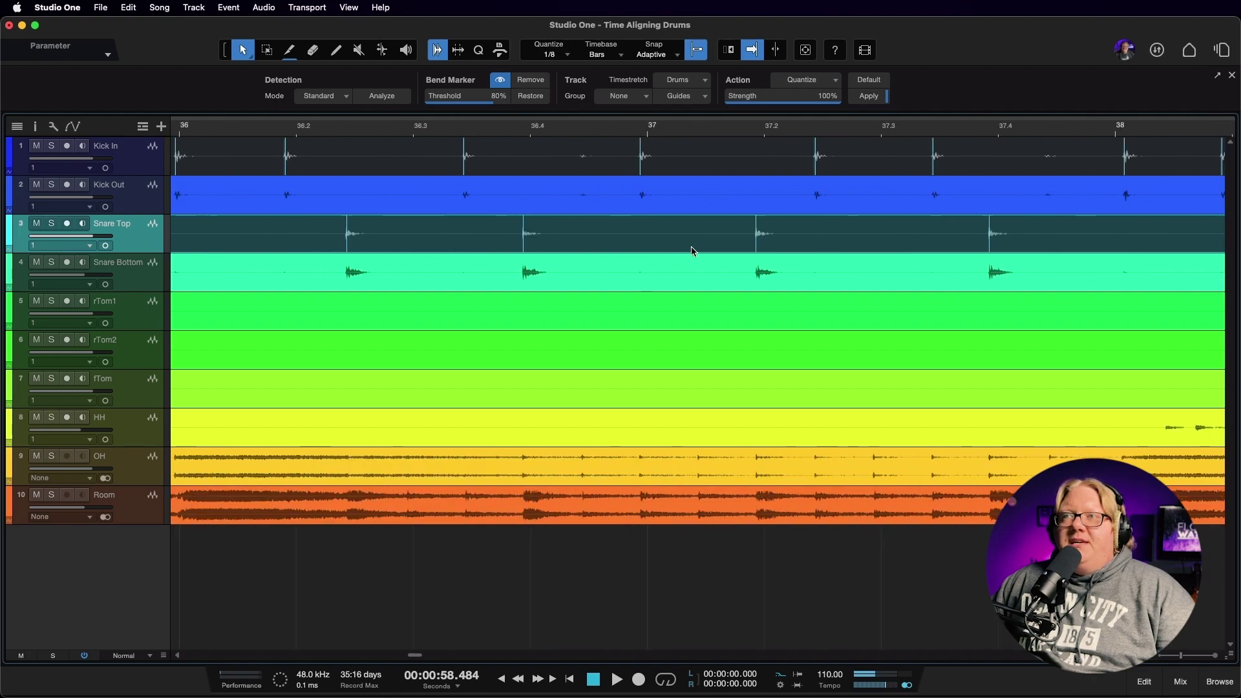
scroll(692, 251, "down", 10)
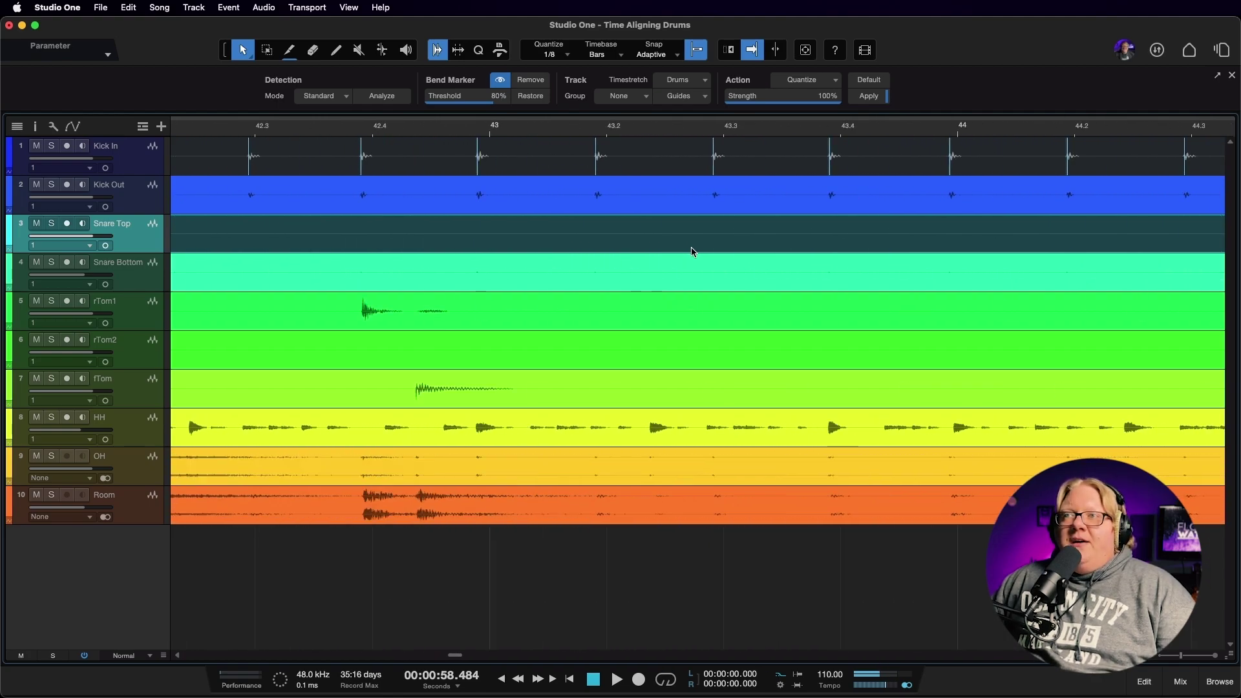
scroll(697, 243, "right", 2)
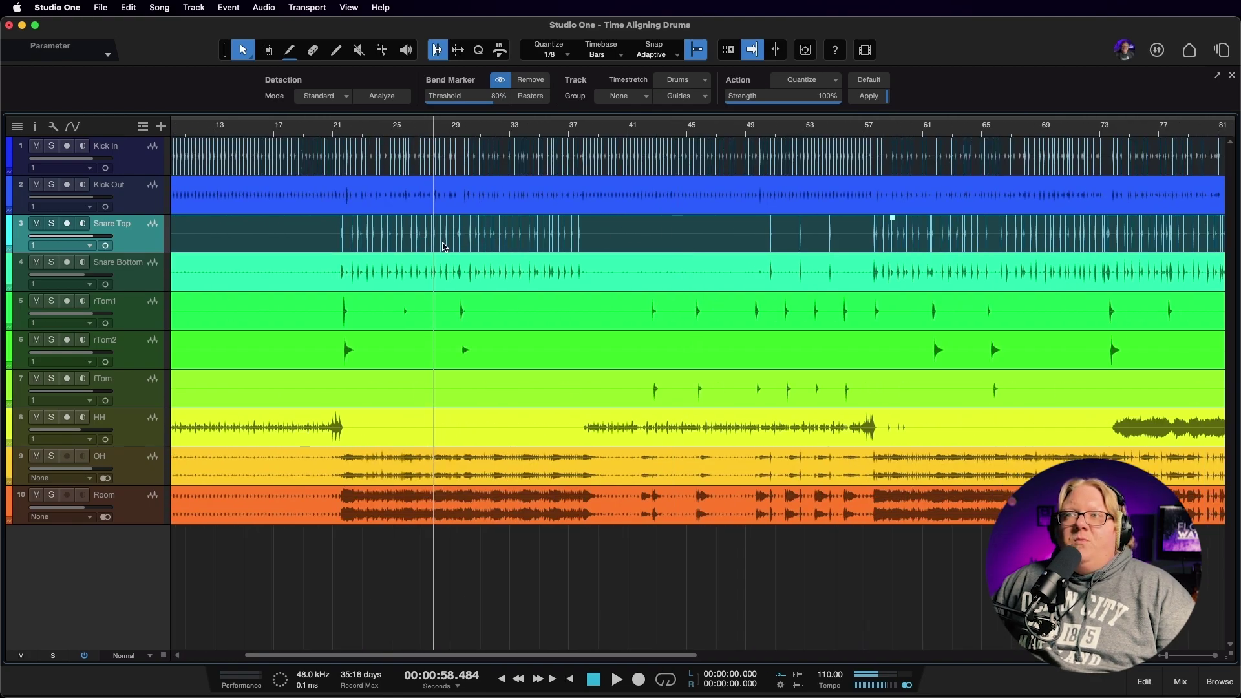
scroll(397, 226, "up", 10)
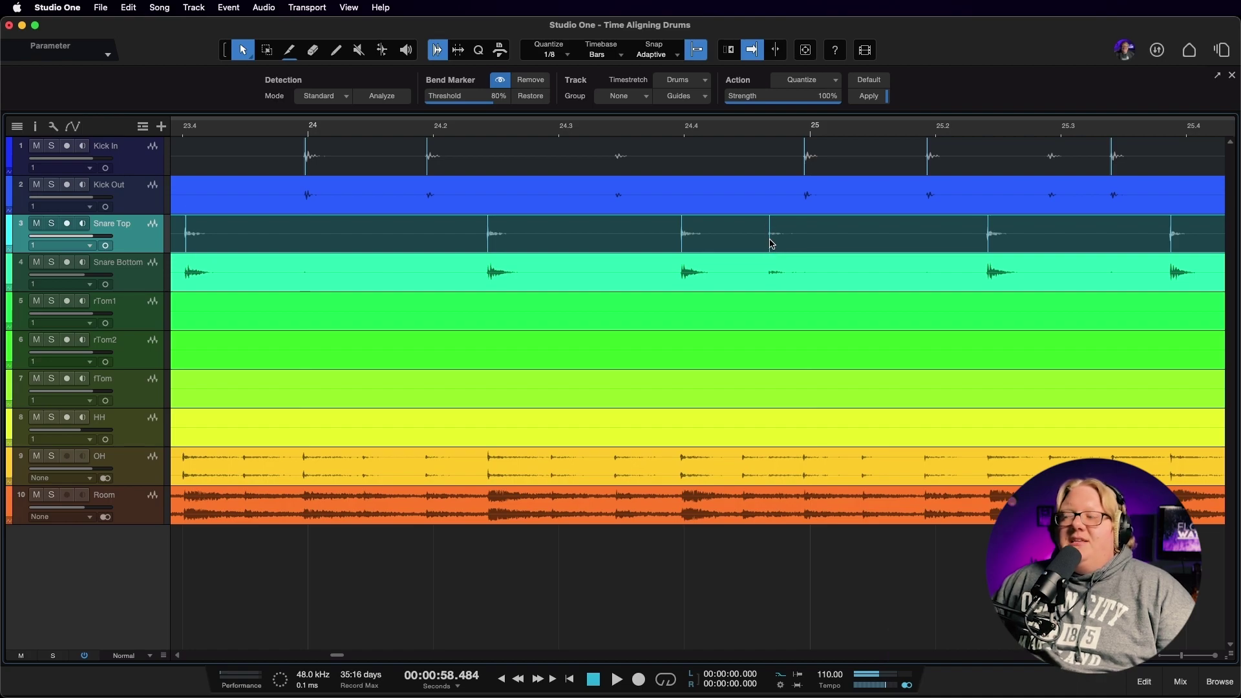
Play back the drums from about bar 23.4 to hear the soft Snare Top hits.
scroll(313, 235, "down", 2)
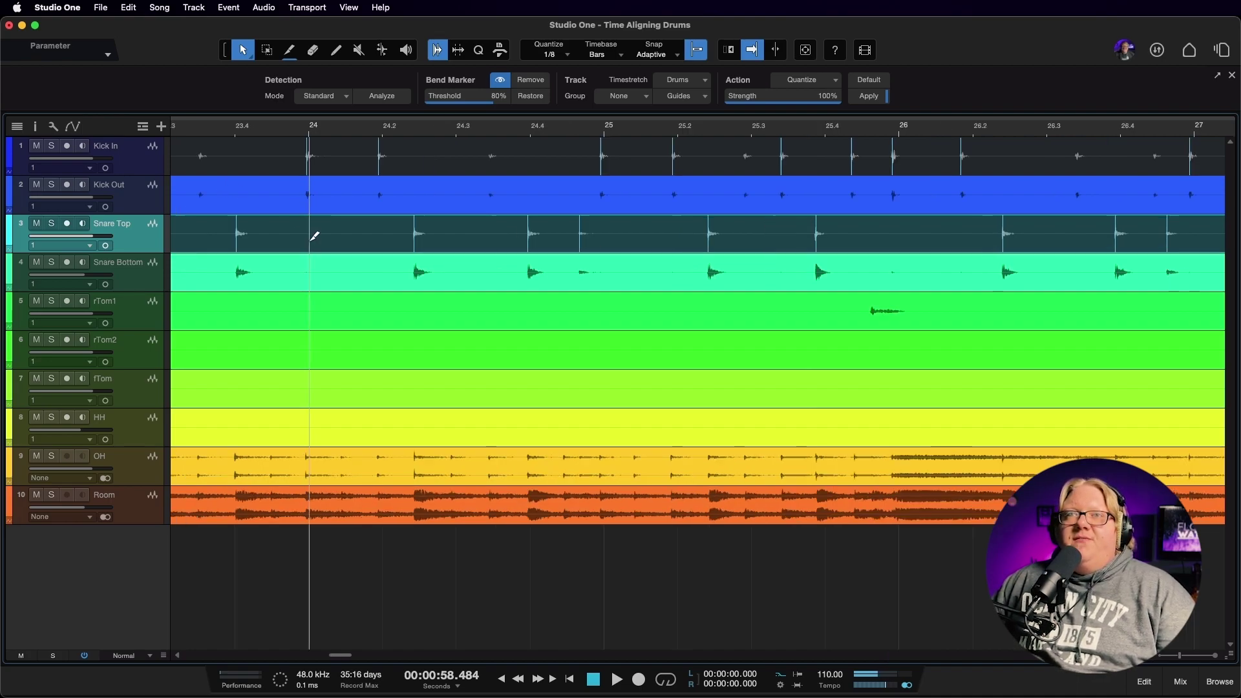
left_click(231, 128)
key("space")
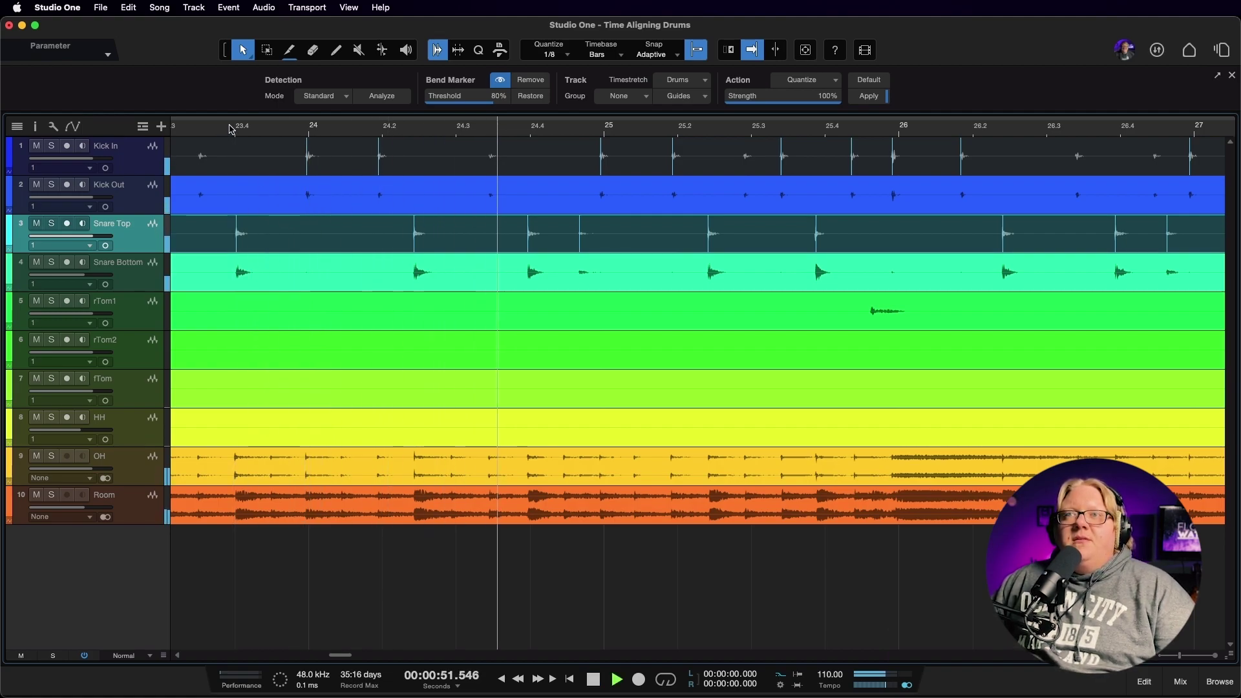
key("space")
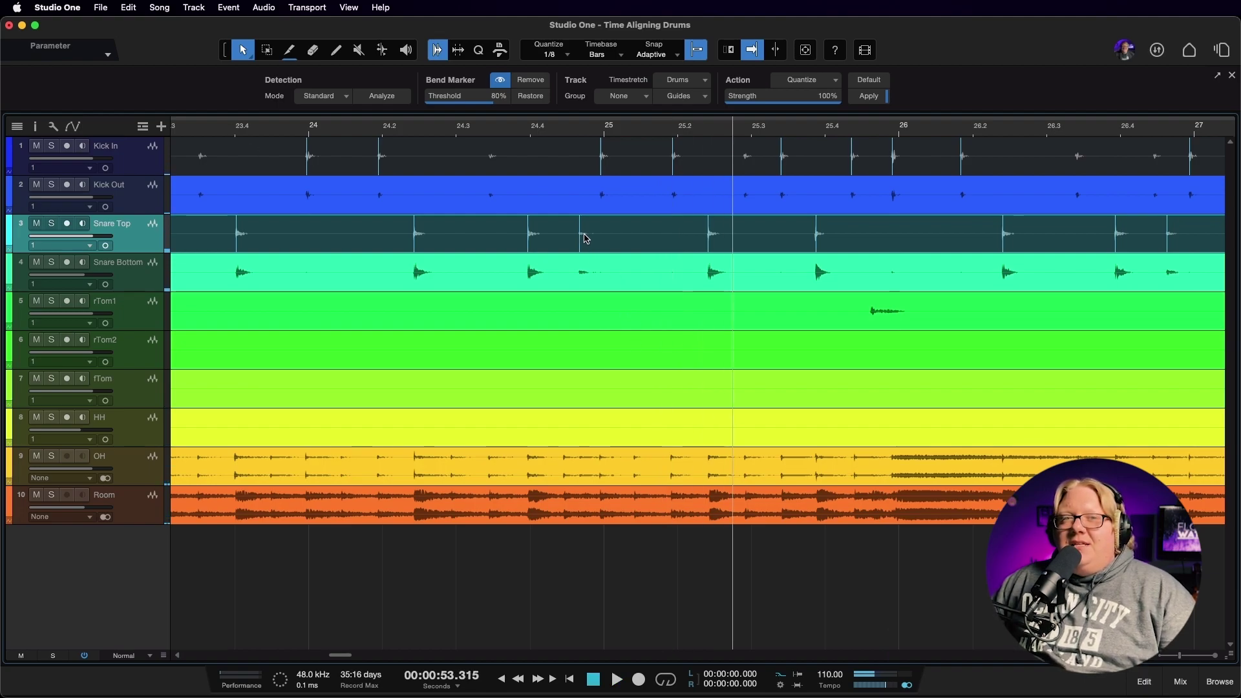
Set the Snare Top track's bend marker threshold to 62% and check the markers back to about bar 20.
left_click_drag(493, 97, 475, 104)
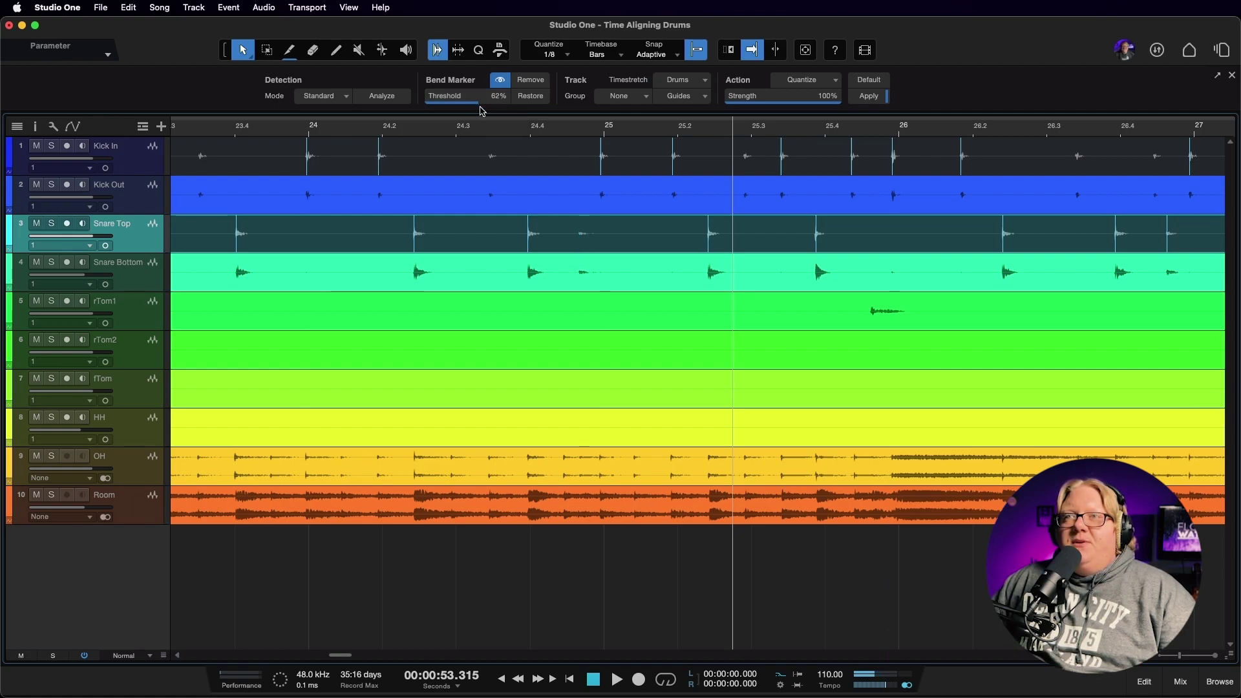
scroll(560, 265, "left", 5)
scroll(445, 248, "left", 6)
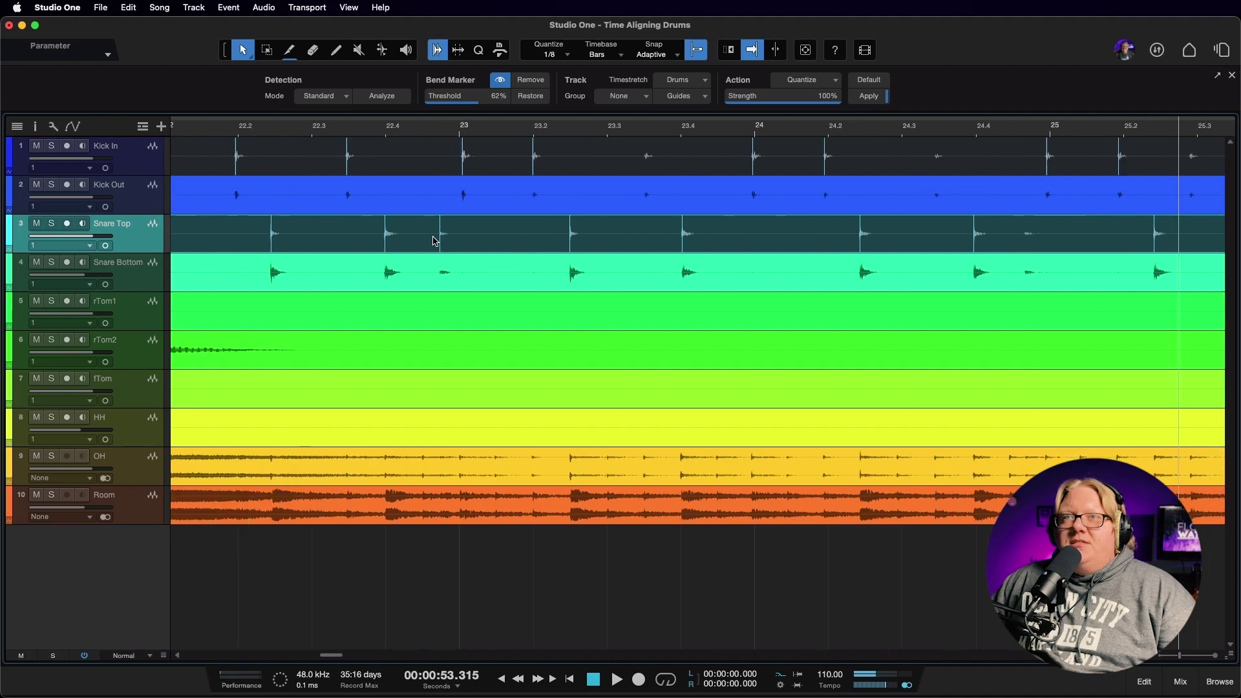
scroll(390, 239, "left", 8)
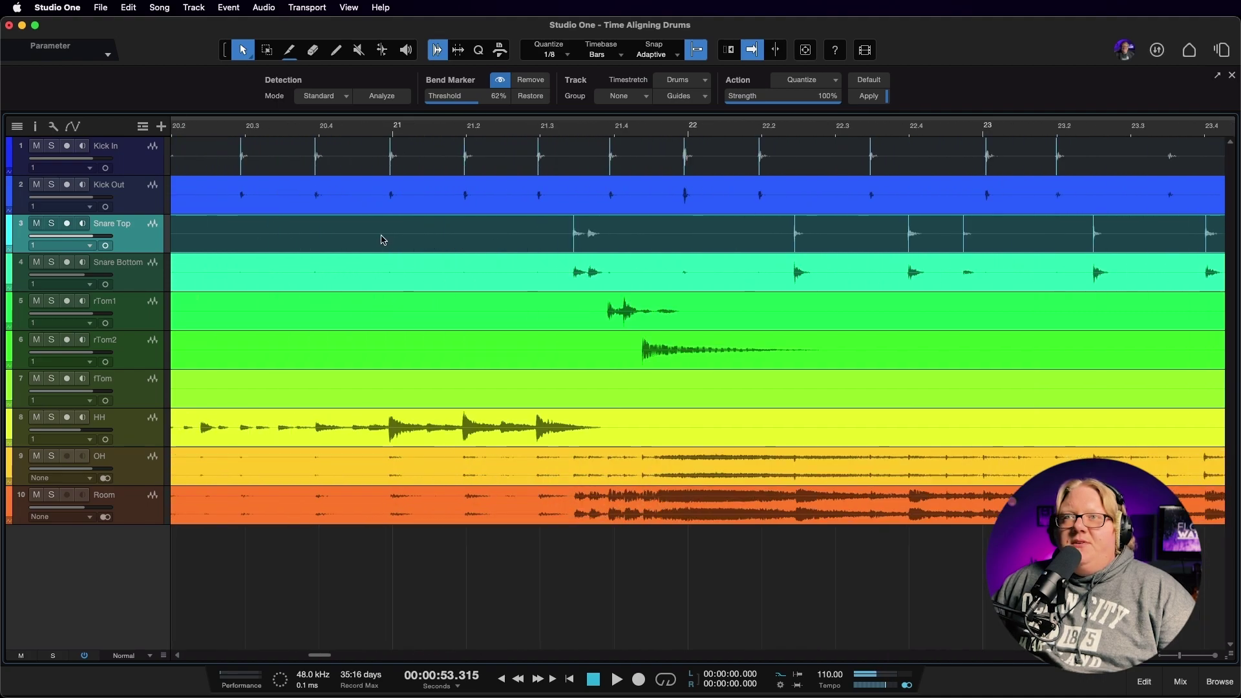
scroll(384, 234, "left", 5)
Examine the Snare Top bend markers across the whole song and more closely between about bars 61 and 77.
scroll(383, 230, "up", 5)
scroll(383, 230, "down", 10)
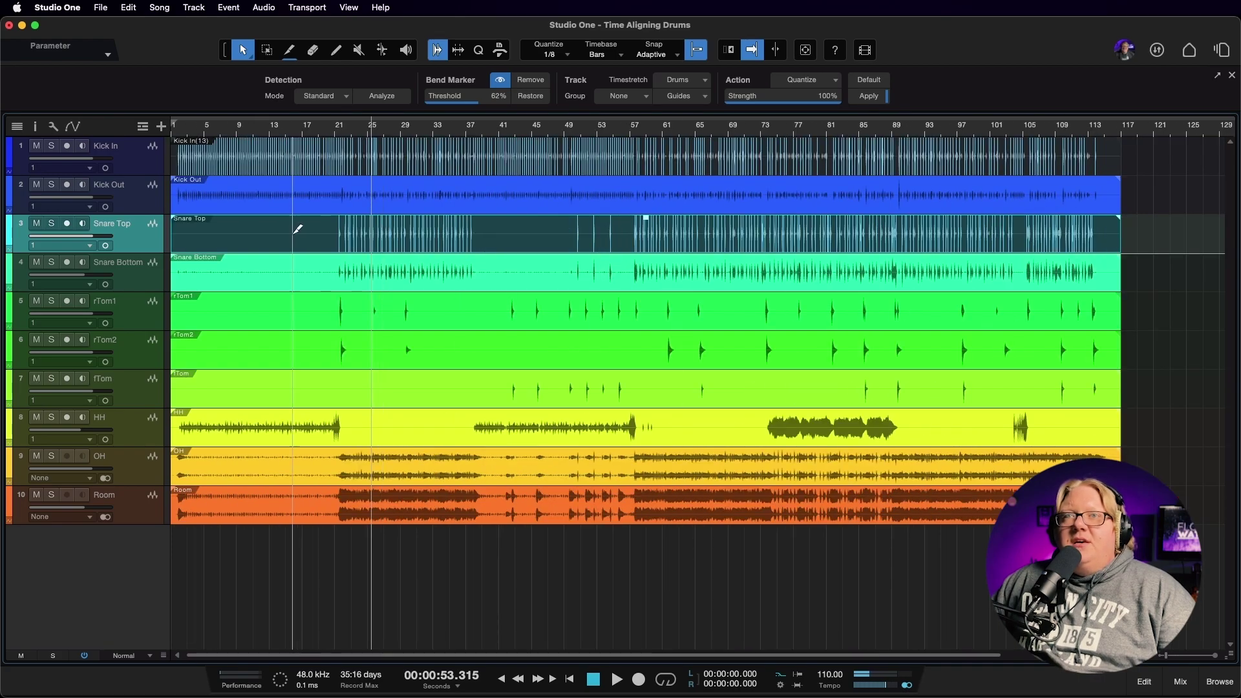
scroll(652, 233, "up", 10)
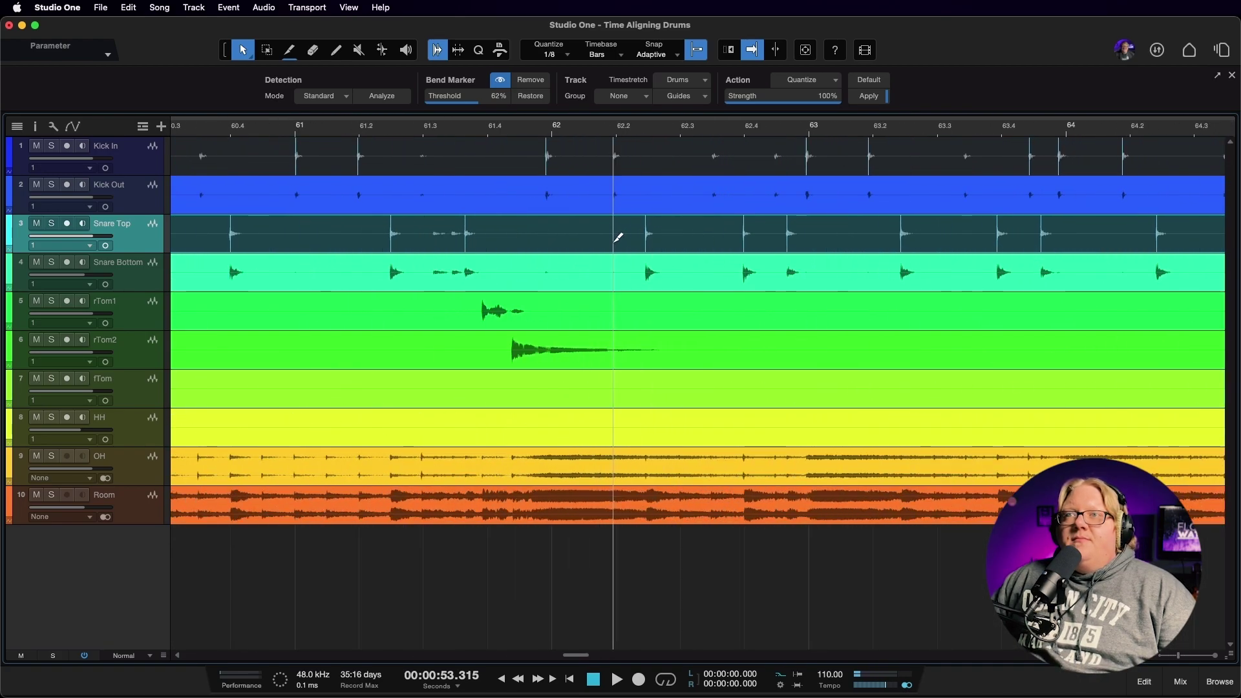
scroll(607, 248, "up", 4)
scroll(607, 248, "right", 10)
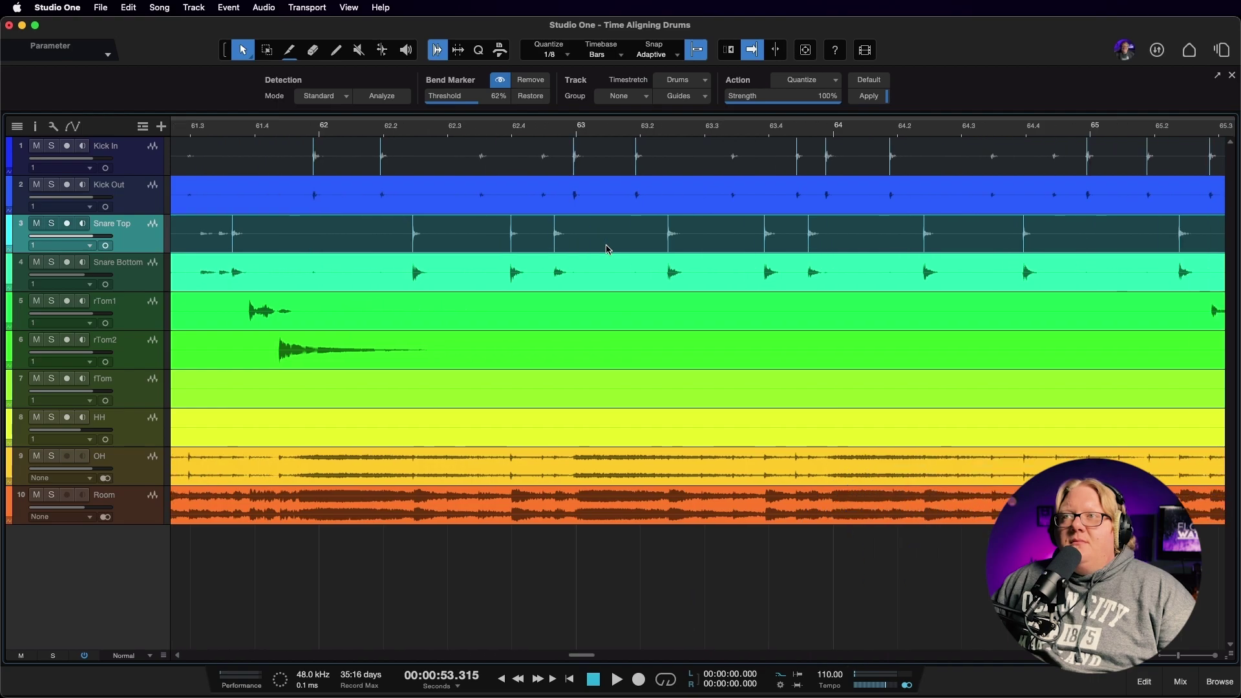
scroll(608, 248, "right", 5)
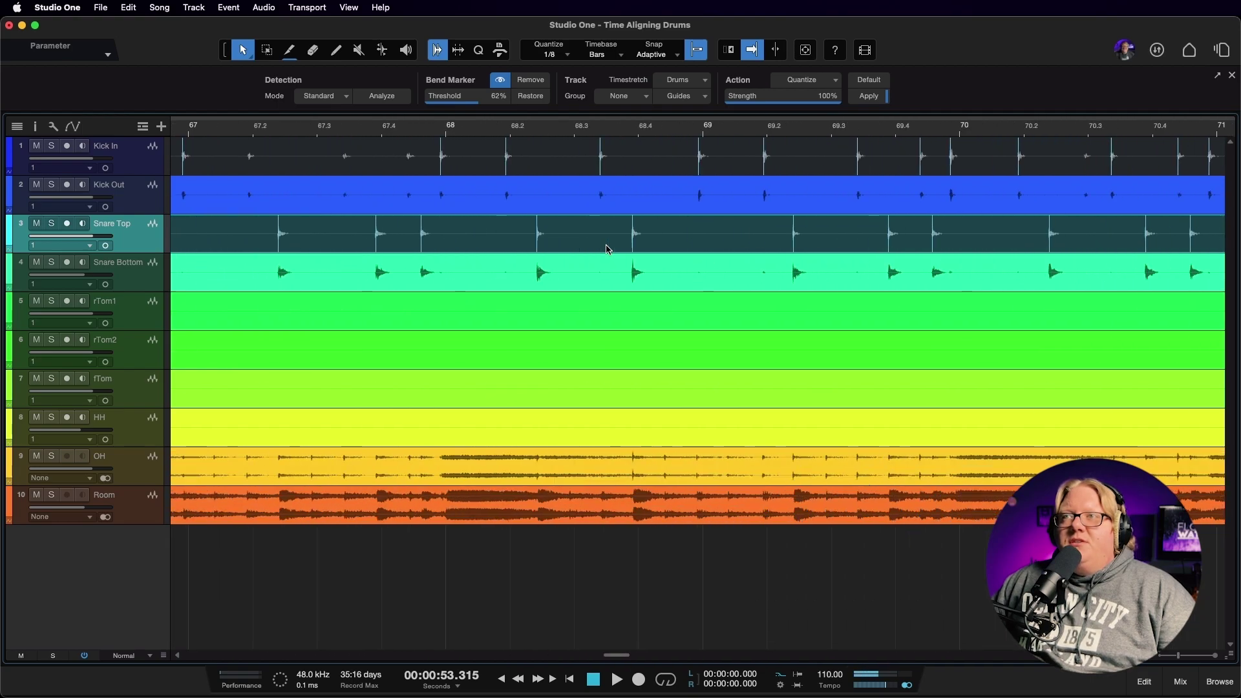
scroll(607, 248, "down", 5)
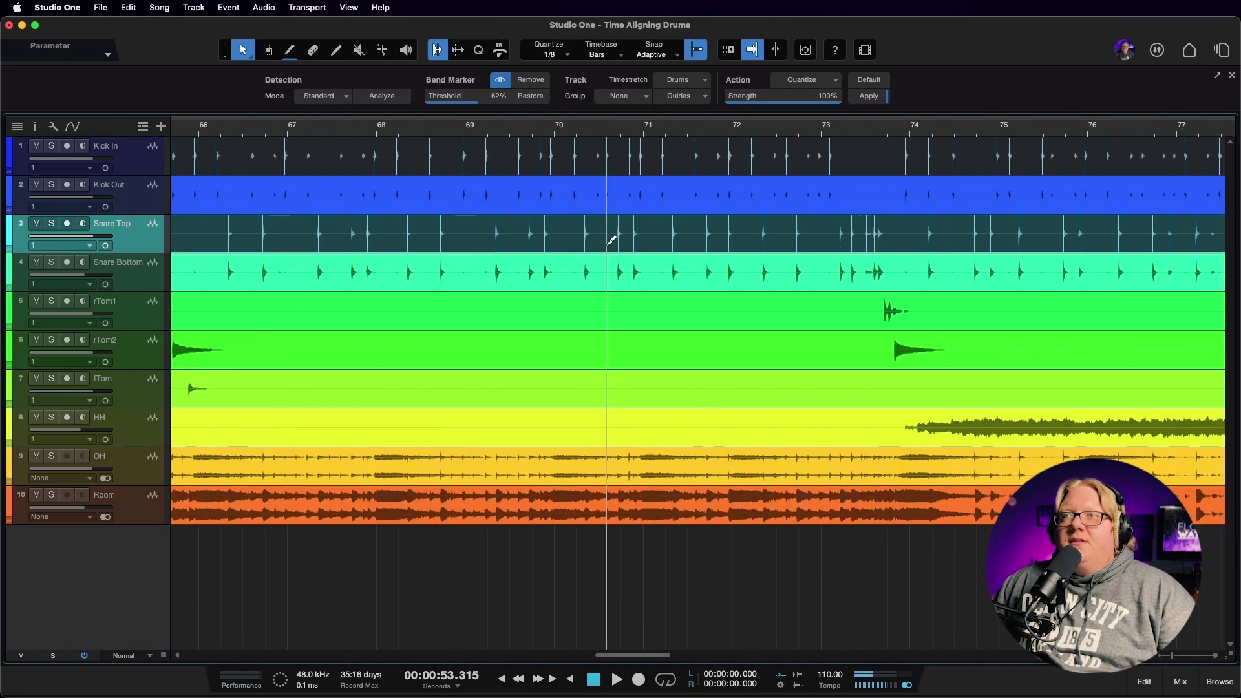
scroll(611, 240, "down", 5)
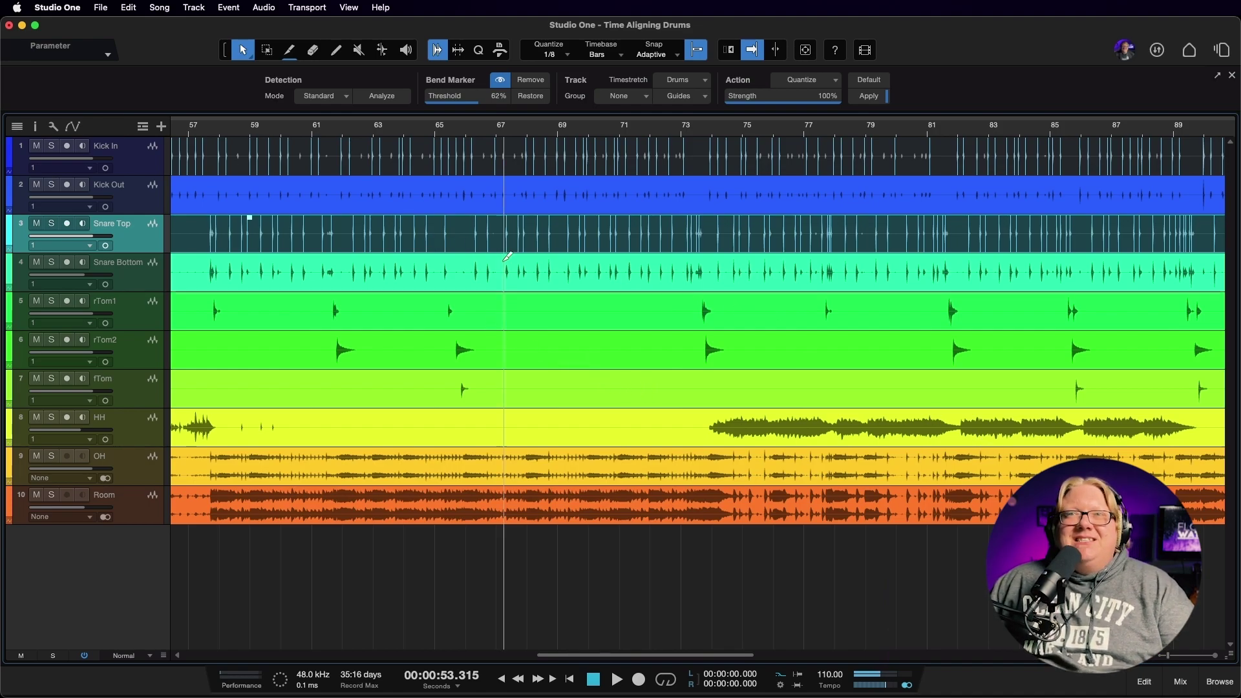
Inspect up close where the bend marker sits on the Snare Top transient near bar 67.2.
scroll(508, 249, "up", 10)
scroll(859, 242, "up", 8)
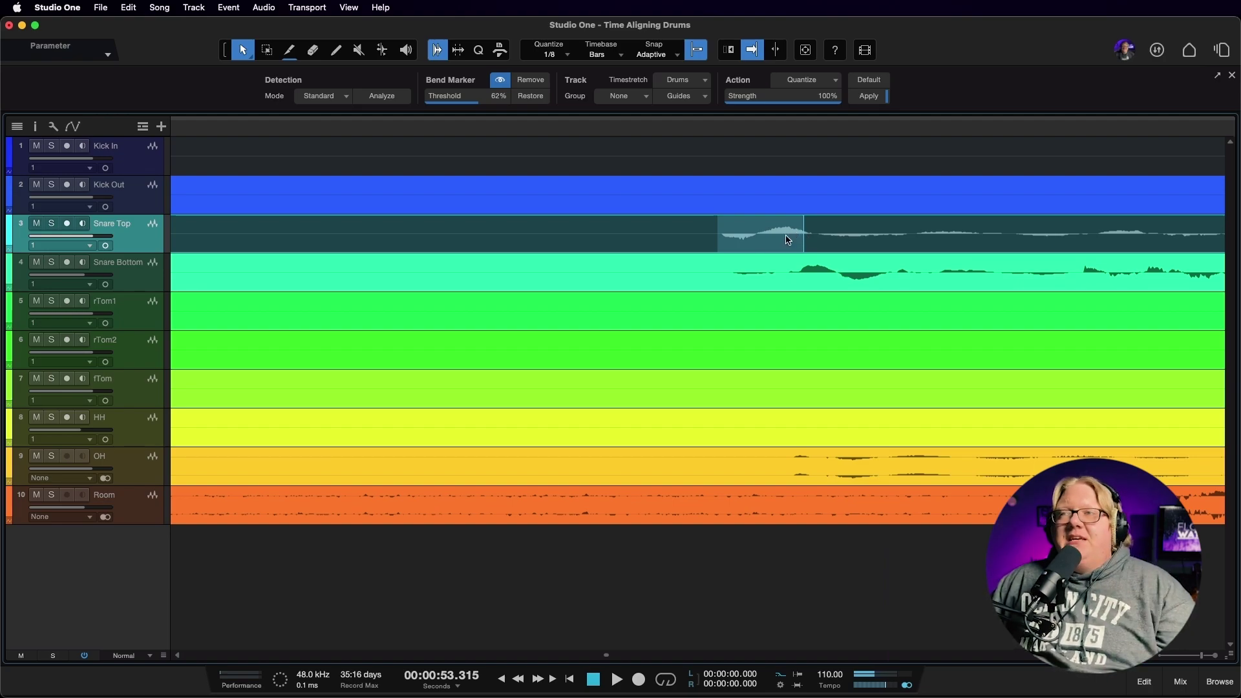
scroll(794, 257, "down", 10)
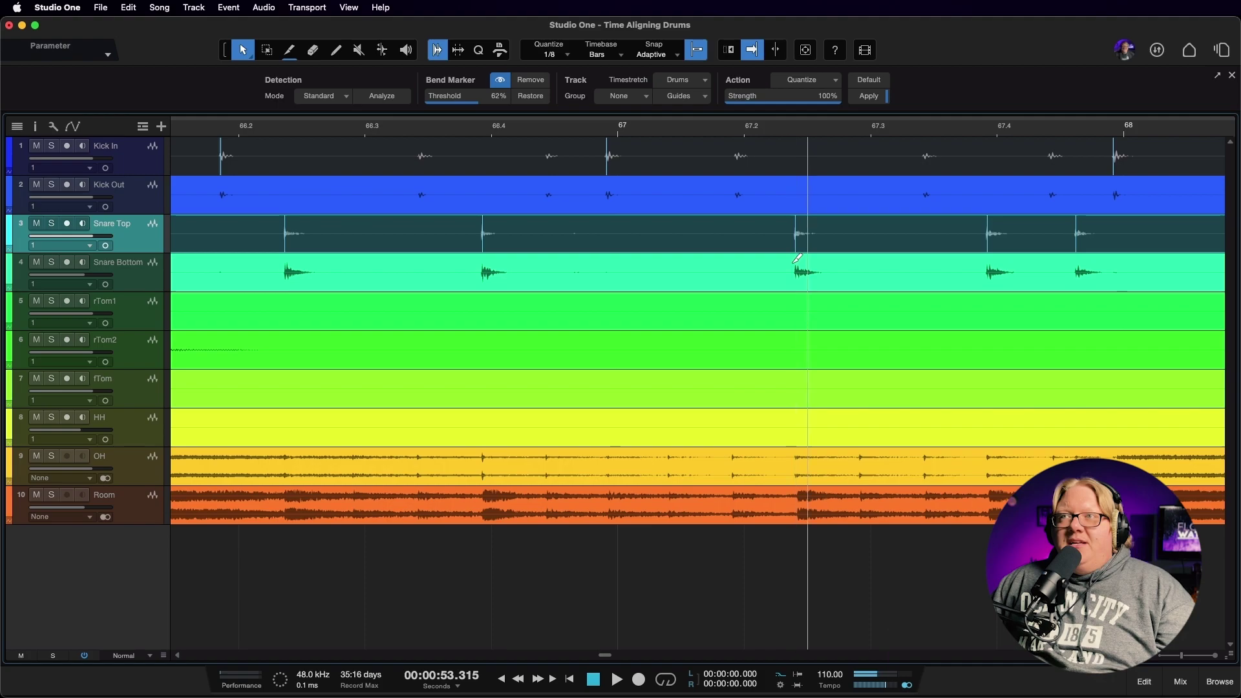
scroll(791, 261, "down", 4)
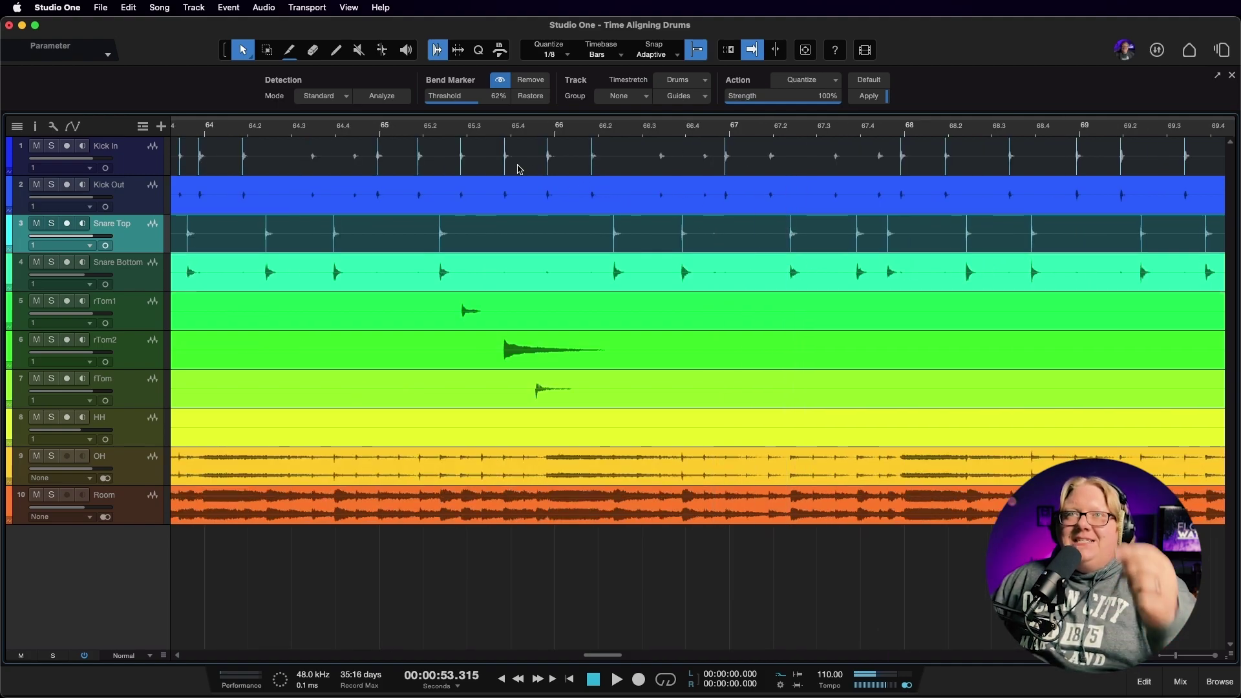
Set the Kick In track's bend marker threshold to 63%.
left_click(140, 166)
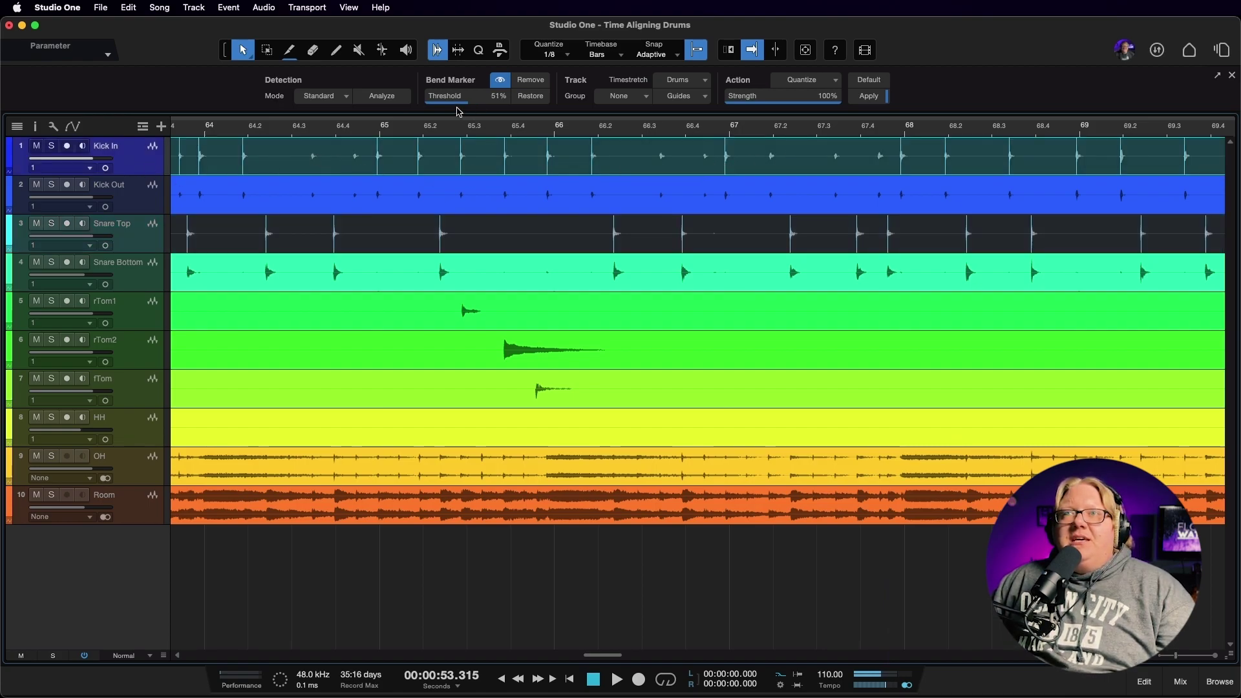
left_click_drag(471, 101, 481, 98)
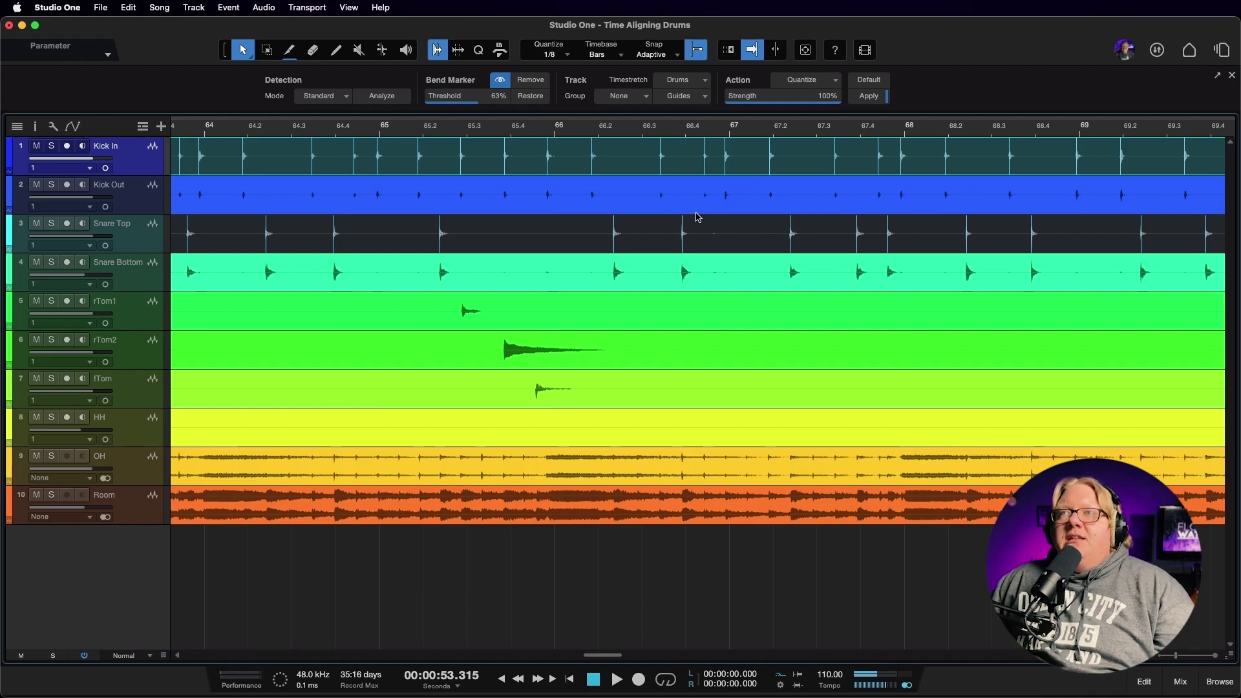
Group all ten drum channels from Kick In to Room in the mixer under the name Drums Edit.
left_click(1179, 682)
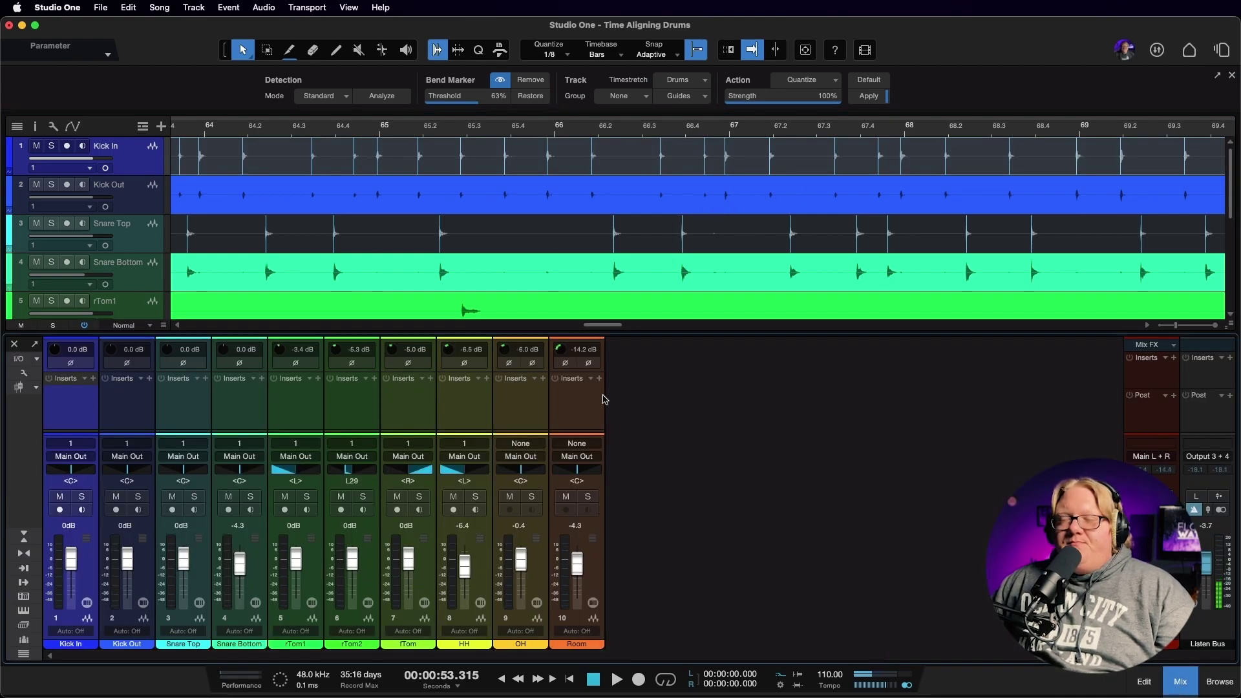
left_click(581, 401)
left_click(78, 407, "shift")
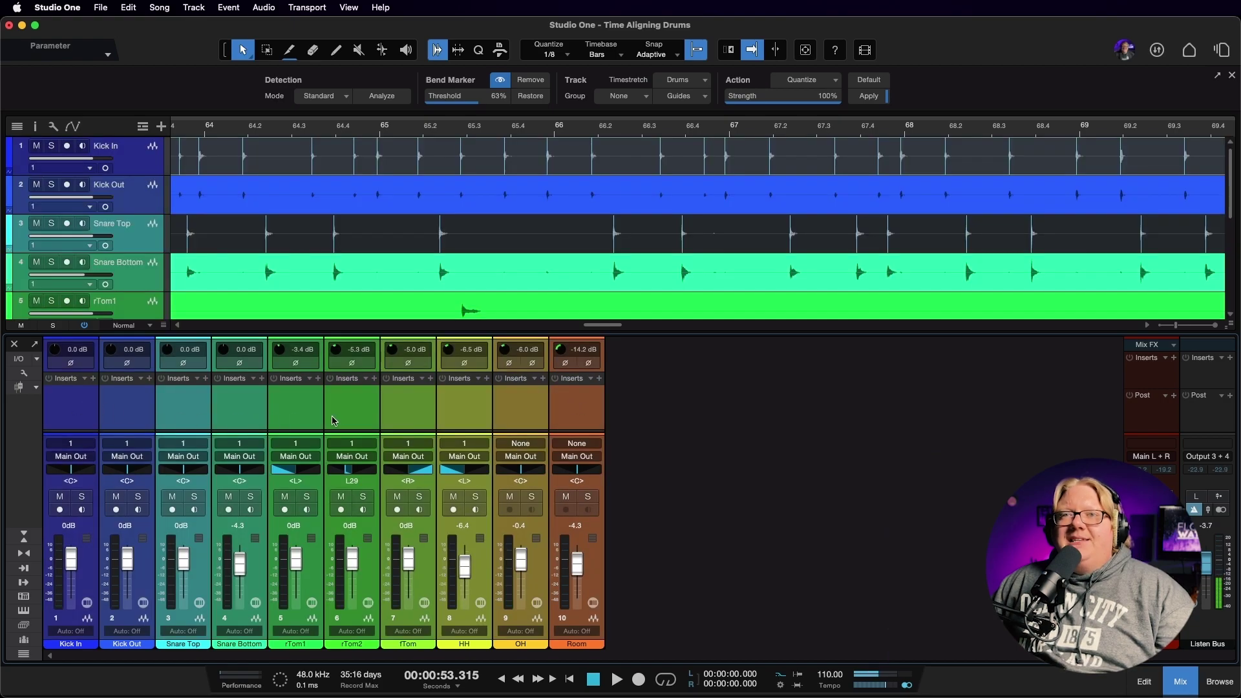
right_click(429, 557)
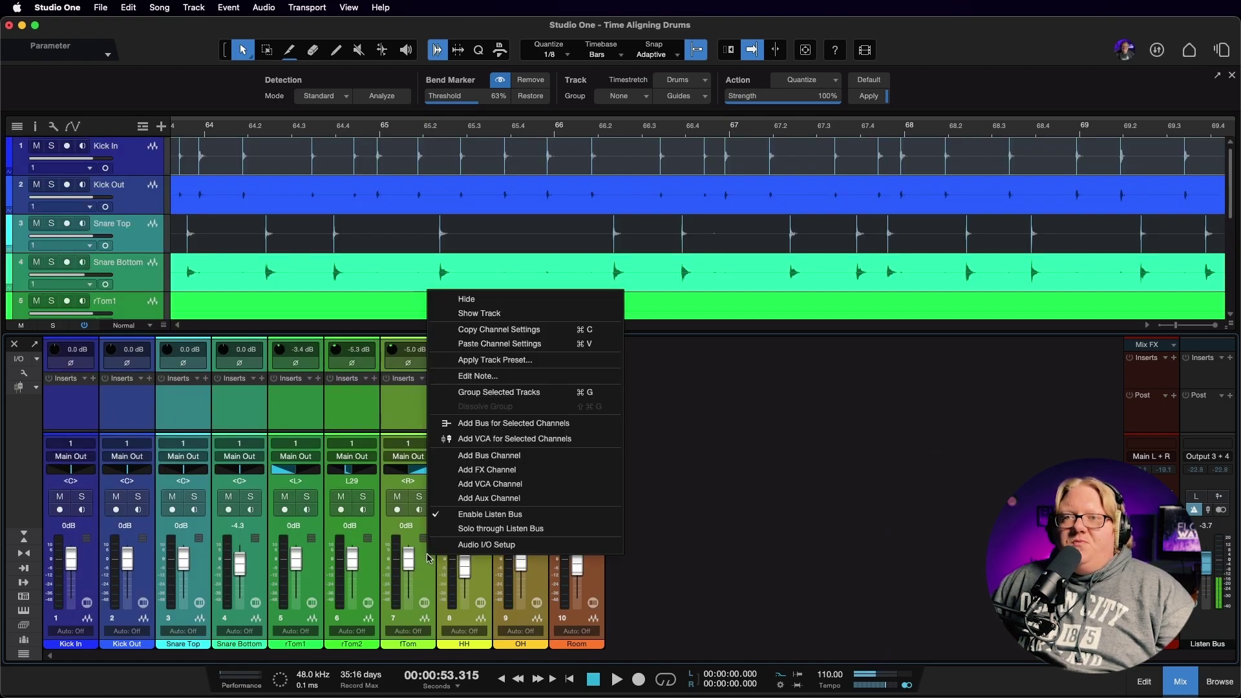
left_click(532, 394)
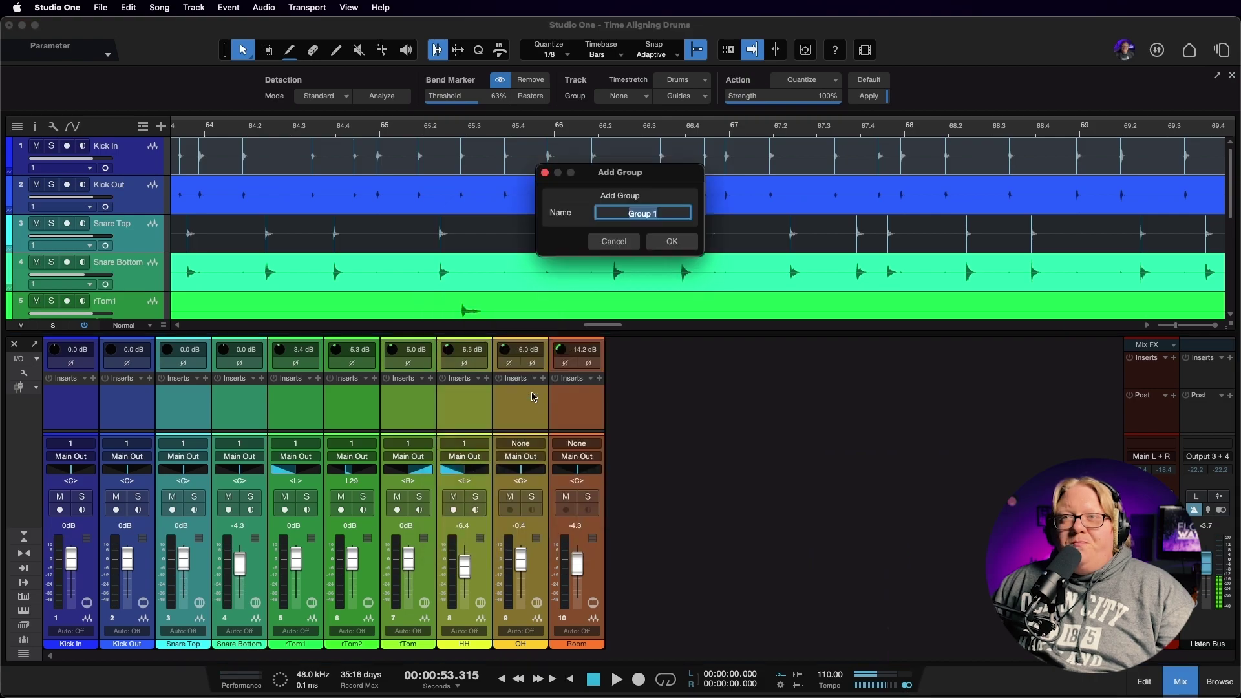
type("Drums Edit")
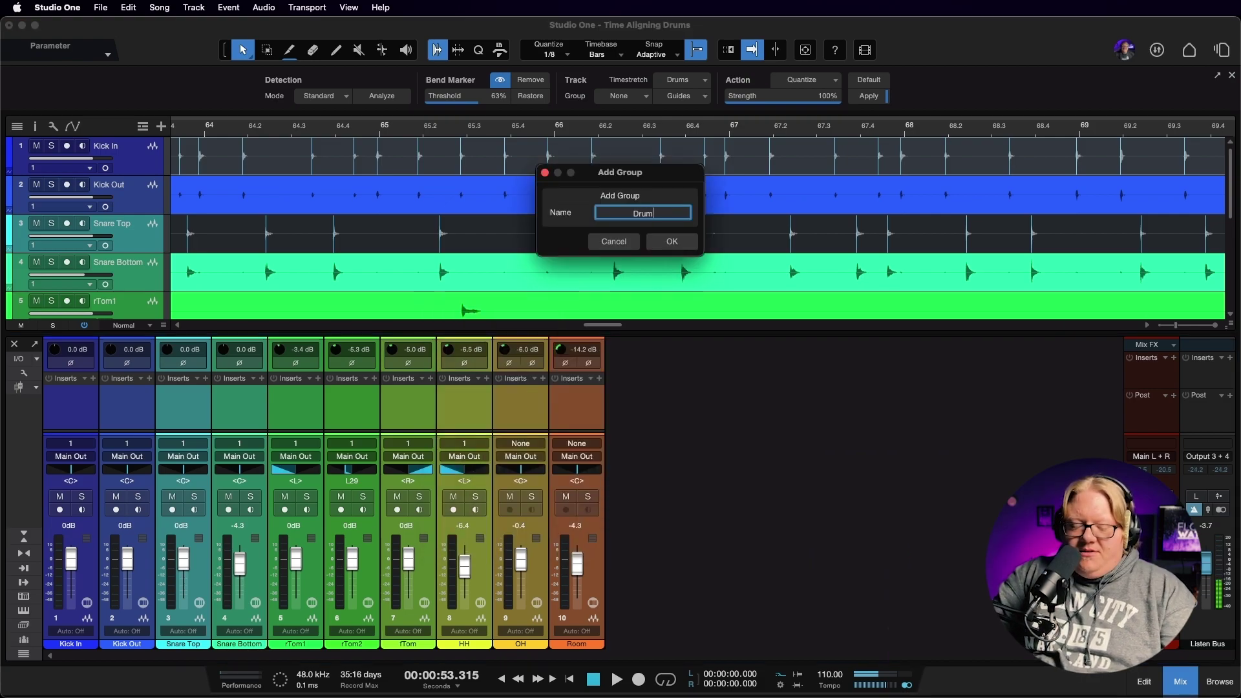
key("Return")
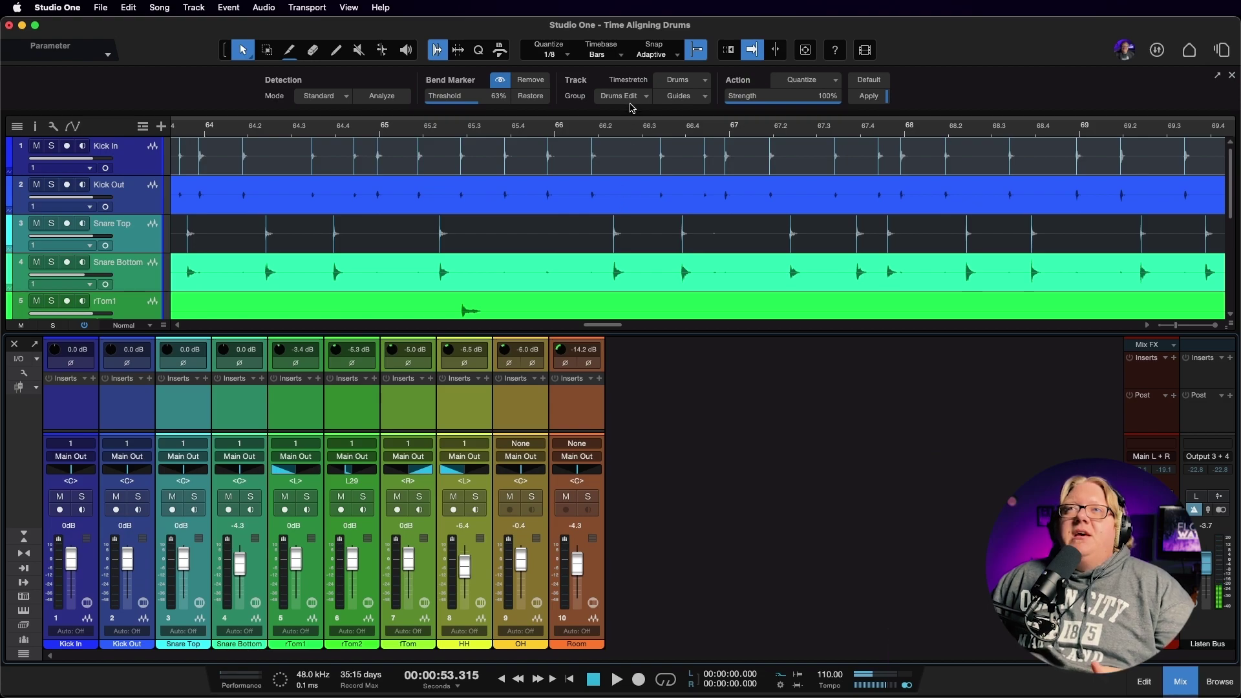
Check the tracks' group assignment and select the grouped drum events in the arrangement.
left_click(633, 97)
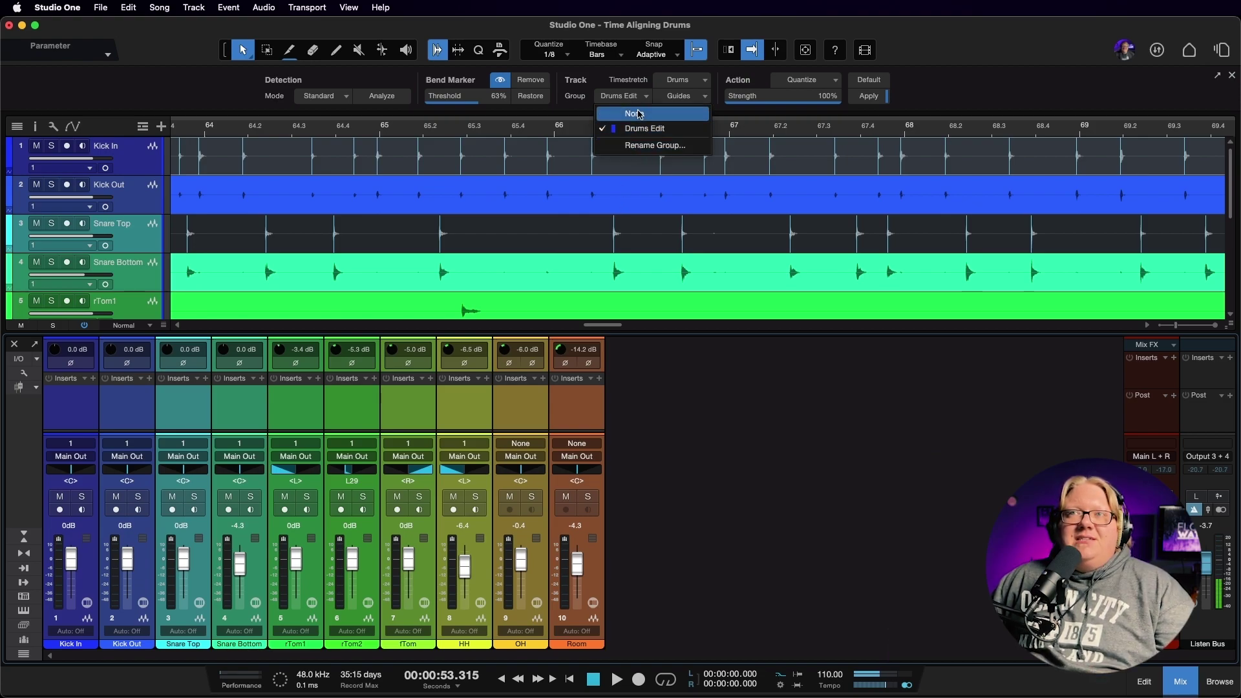
left_click(633, 101)
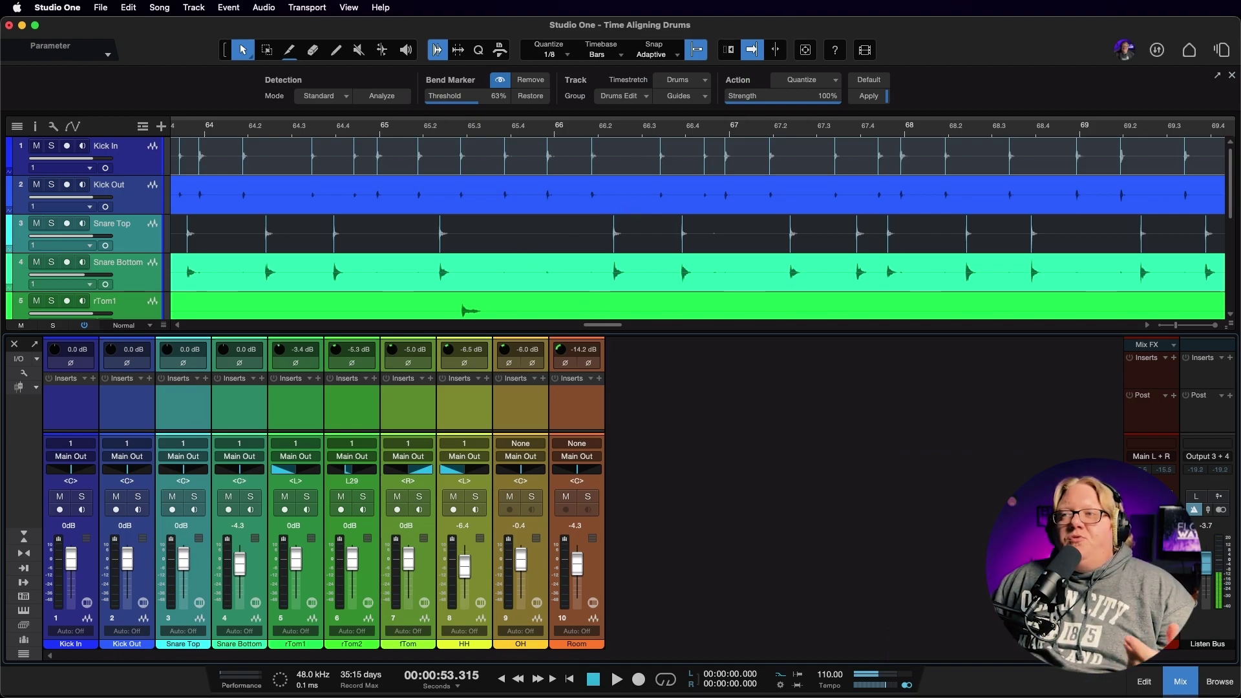
left_click(1171, 680)
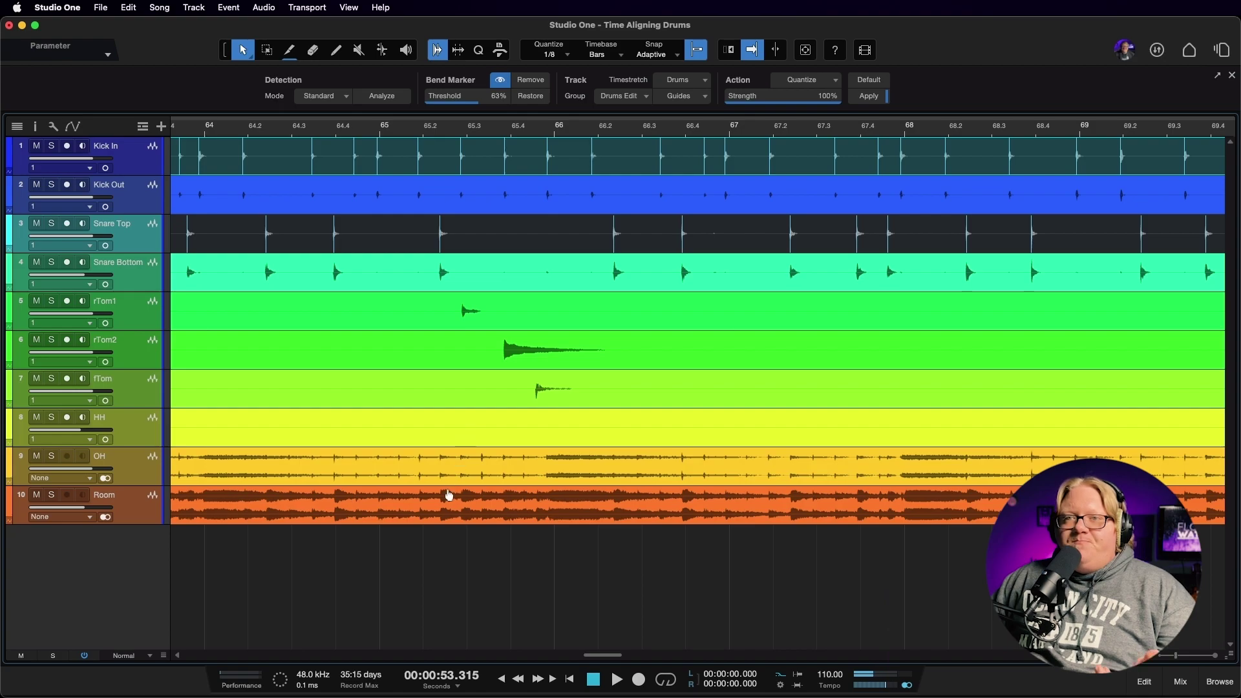
left_click(389, 513)
left_click_drag(388, 513, 294, 482)
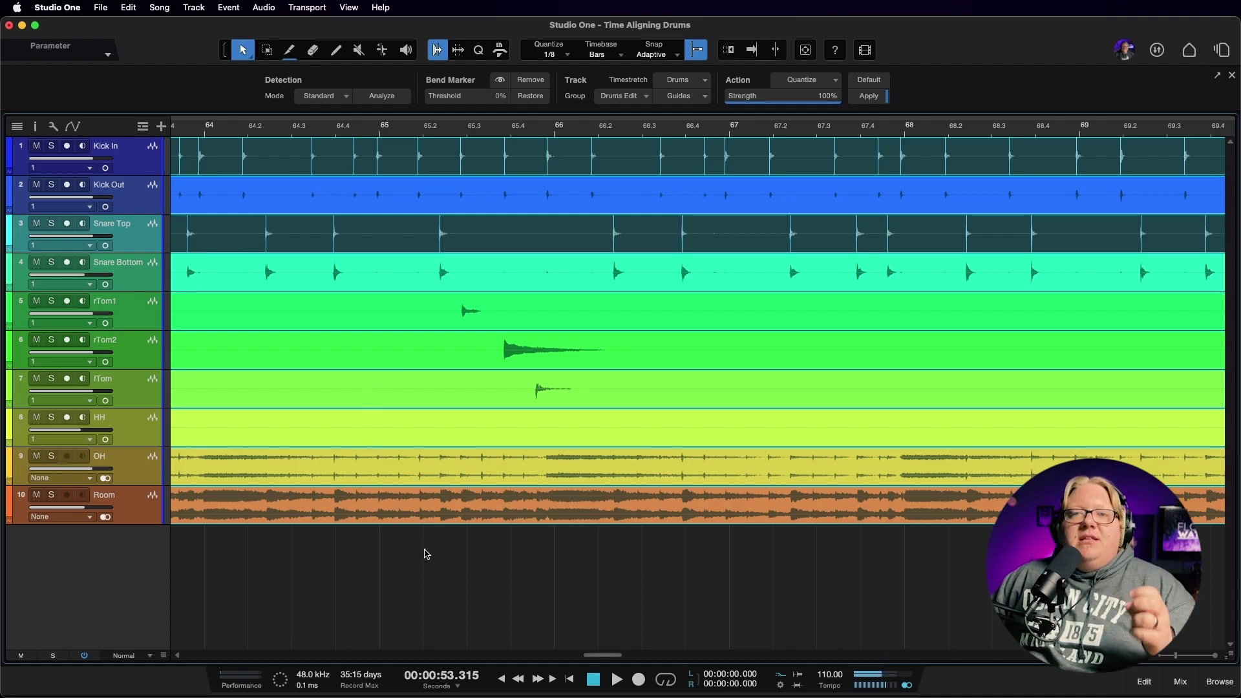
Review which attributes the Drums Edit group links in the mixer and return to the arrangement.
key("F3")
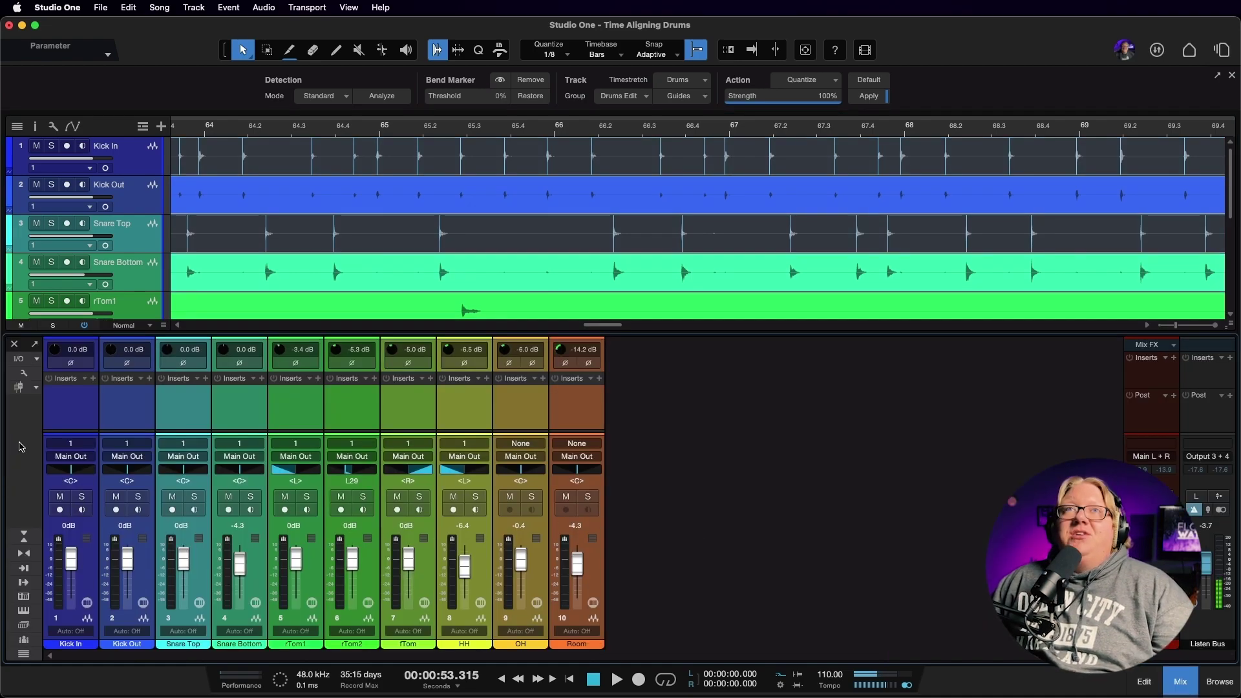
left_click(22, 638)
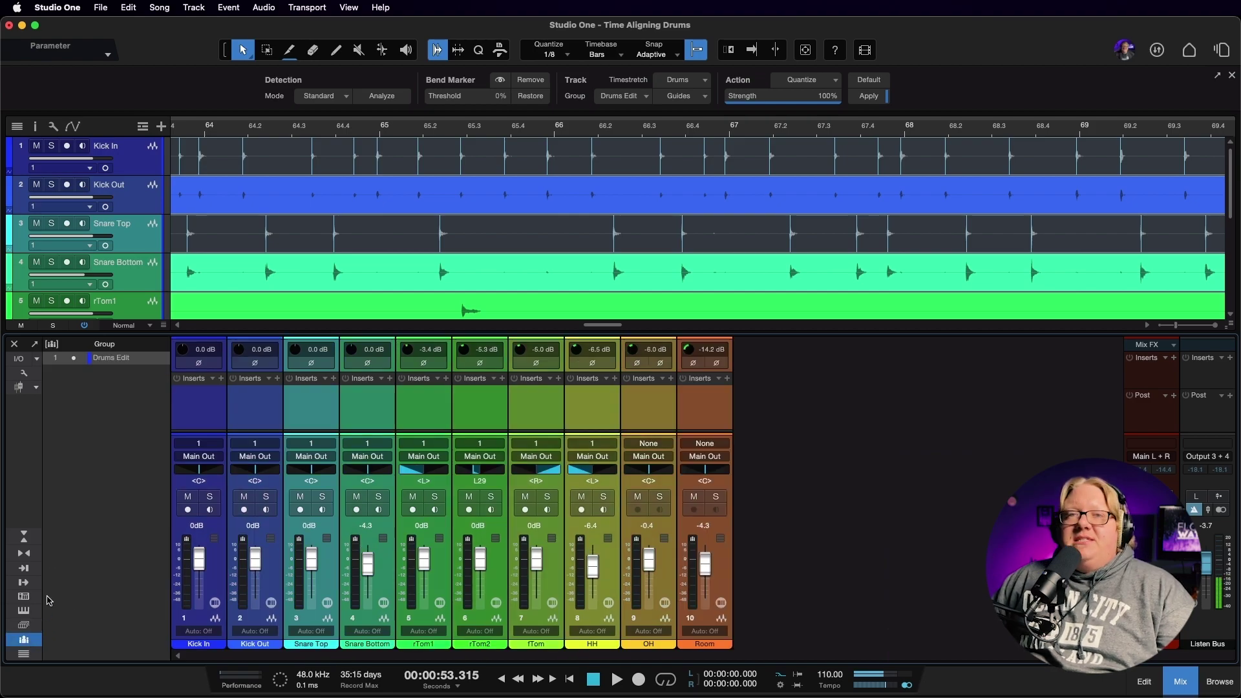
right_click(122, 359)
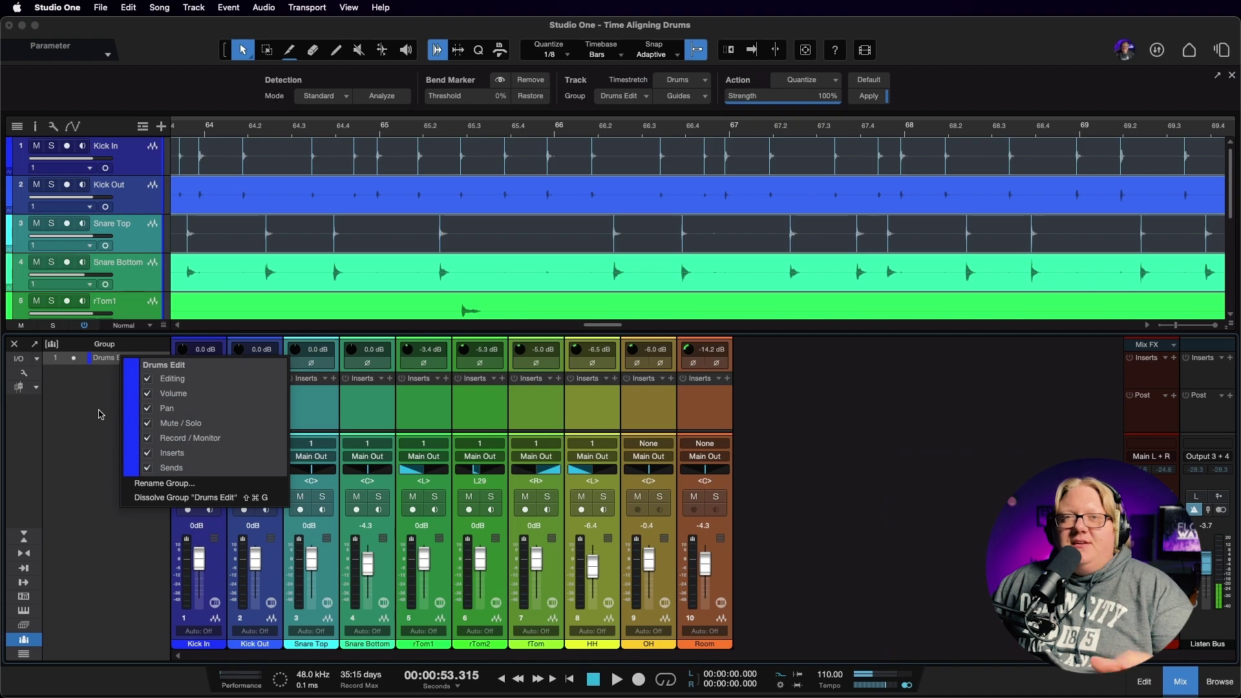
left_click(103, 410)
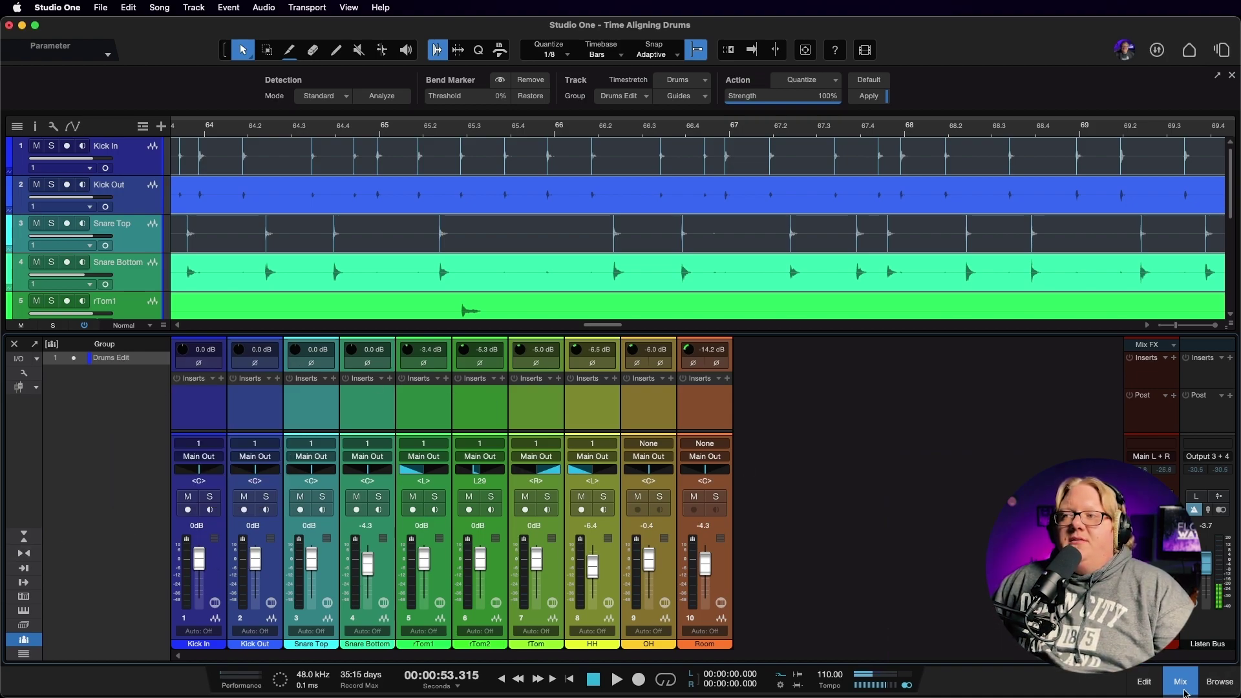
left_click(1184, 692)
scroll(616, 396, "down", 2)
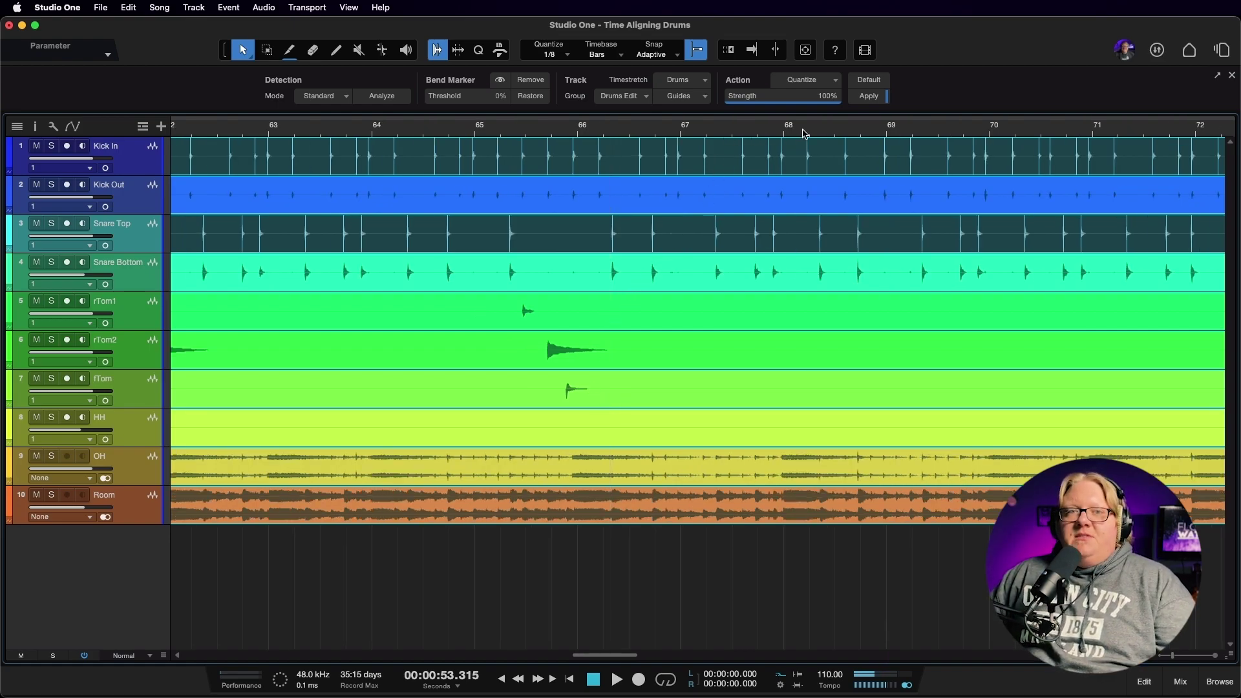
Choose 1/8 as the quantize value and check the available snap options.
left_click(570, 57)
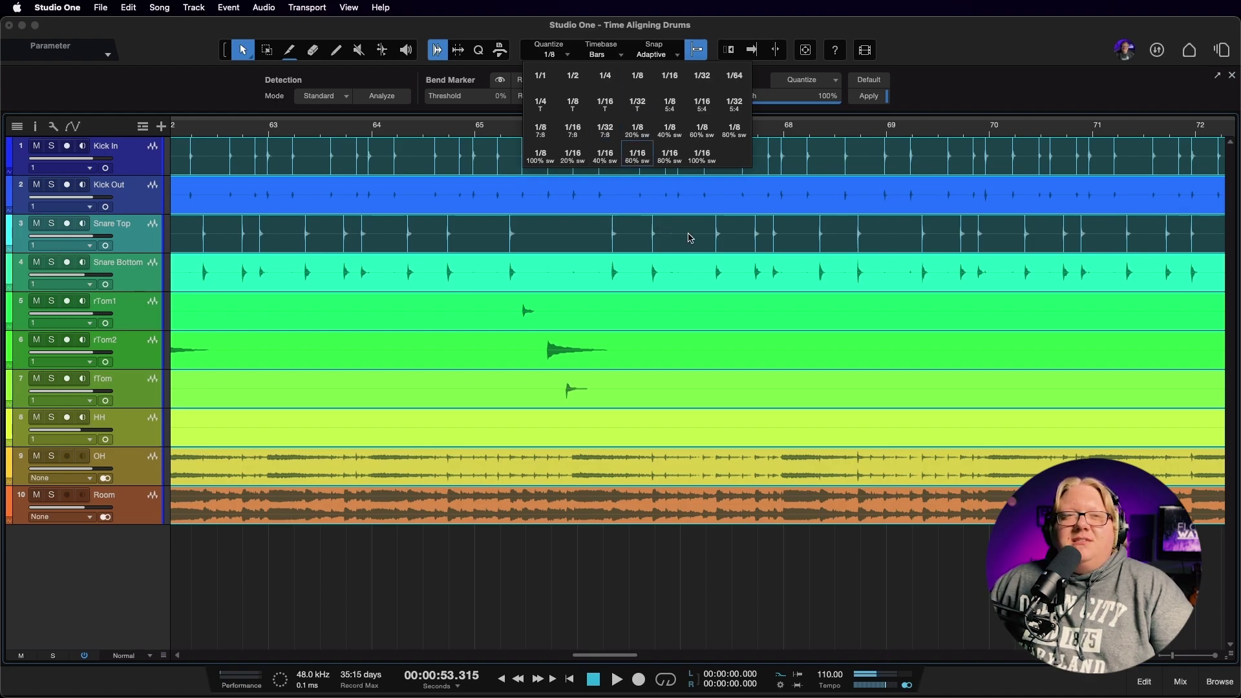
left_click(638, 80)
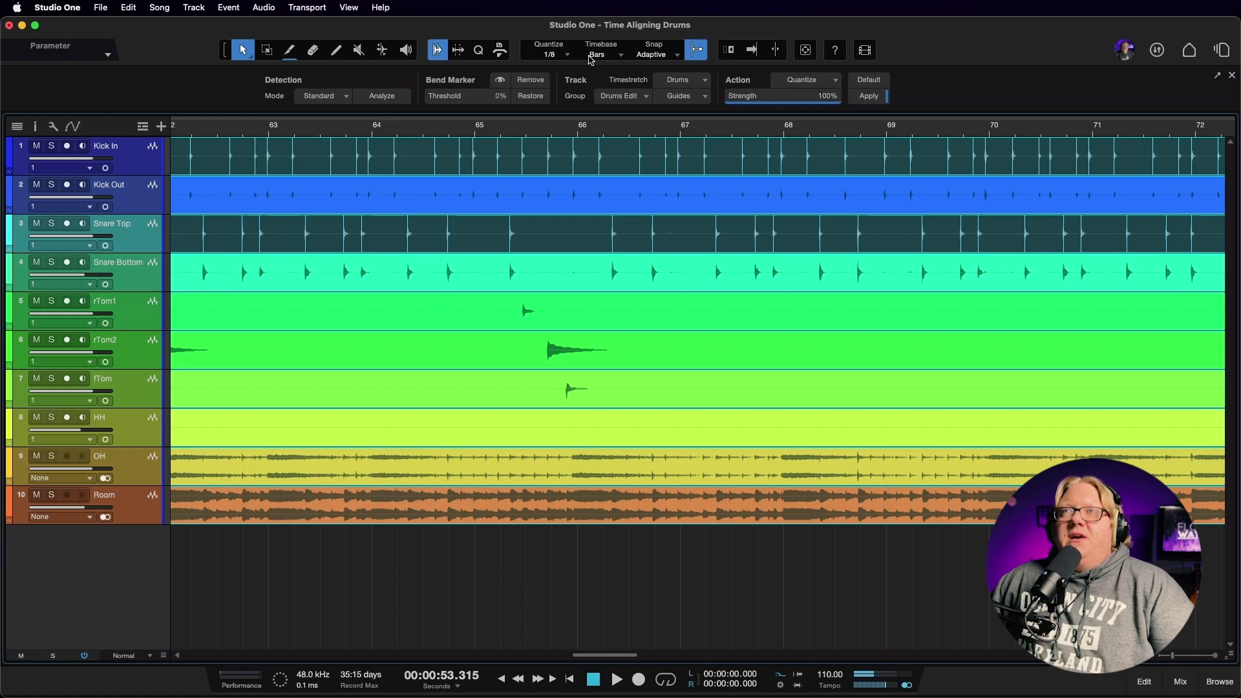
left_click(653, 53)
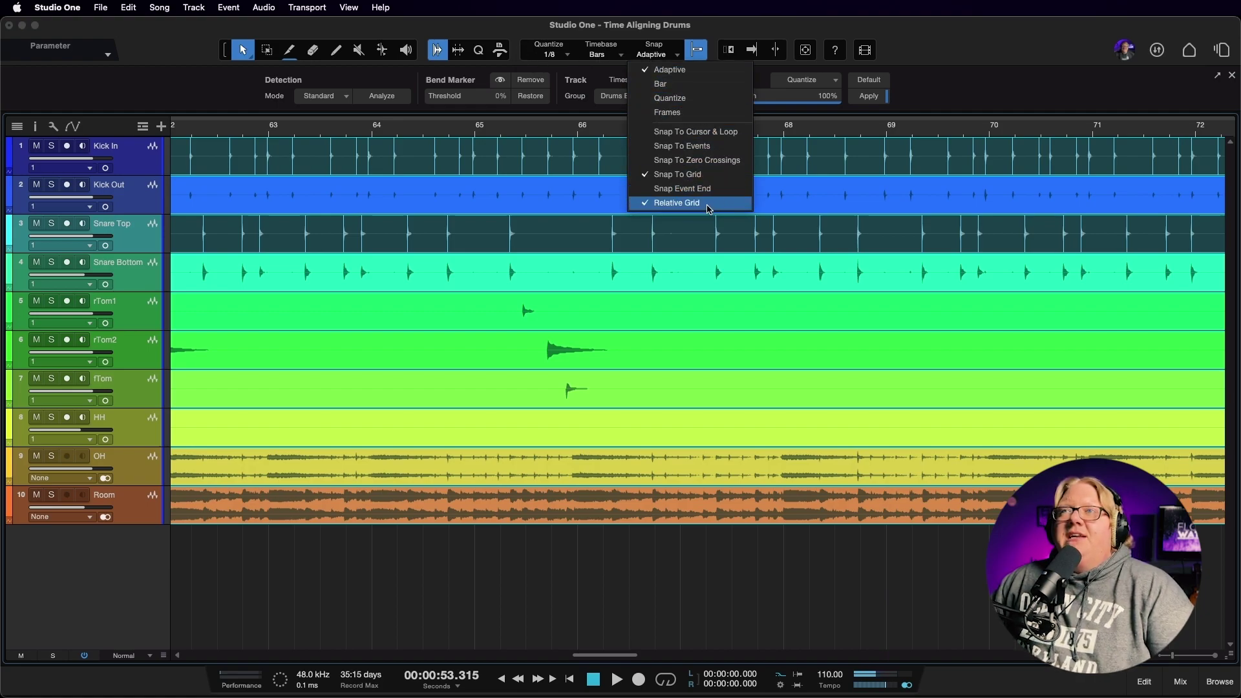
left_click(714, 565)
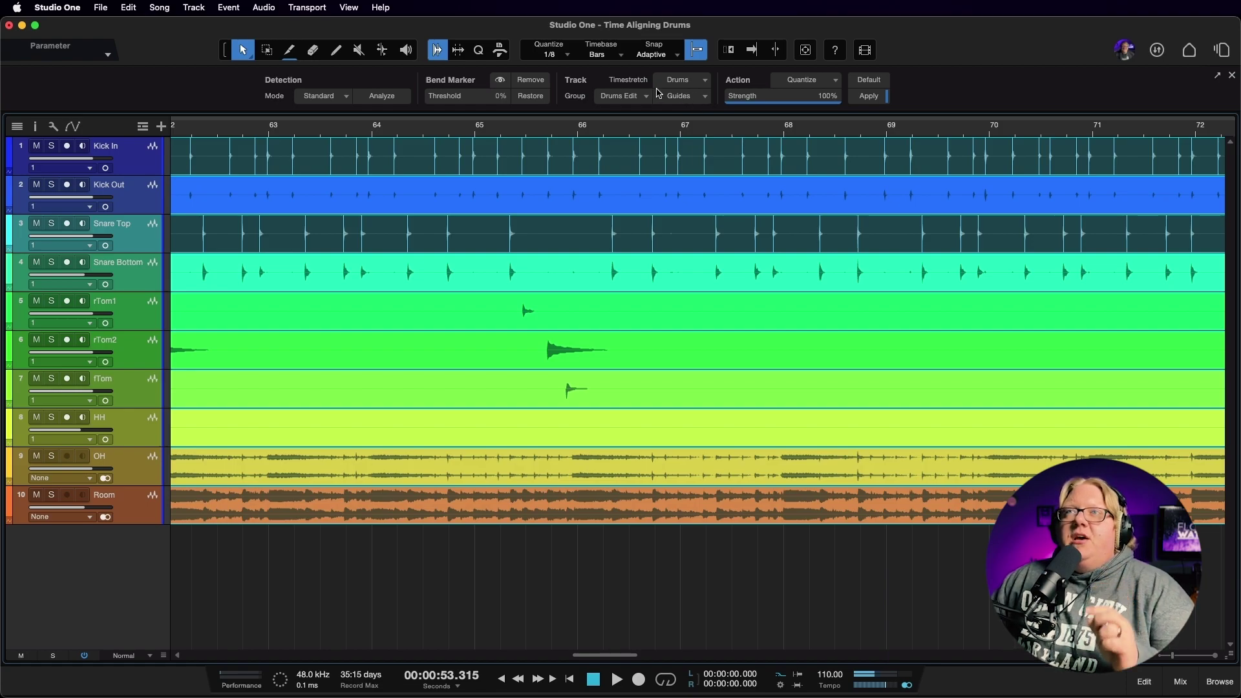
Enable all the remaining drum tracks through Room as guides for the Drums Edit group.
left_click(705, 102)
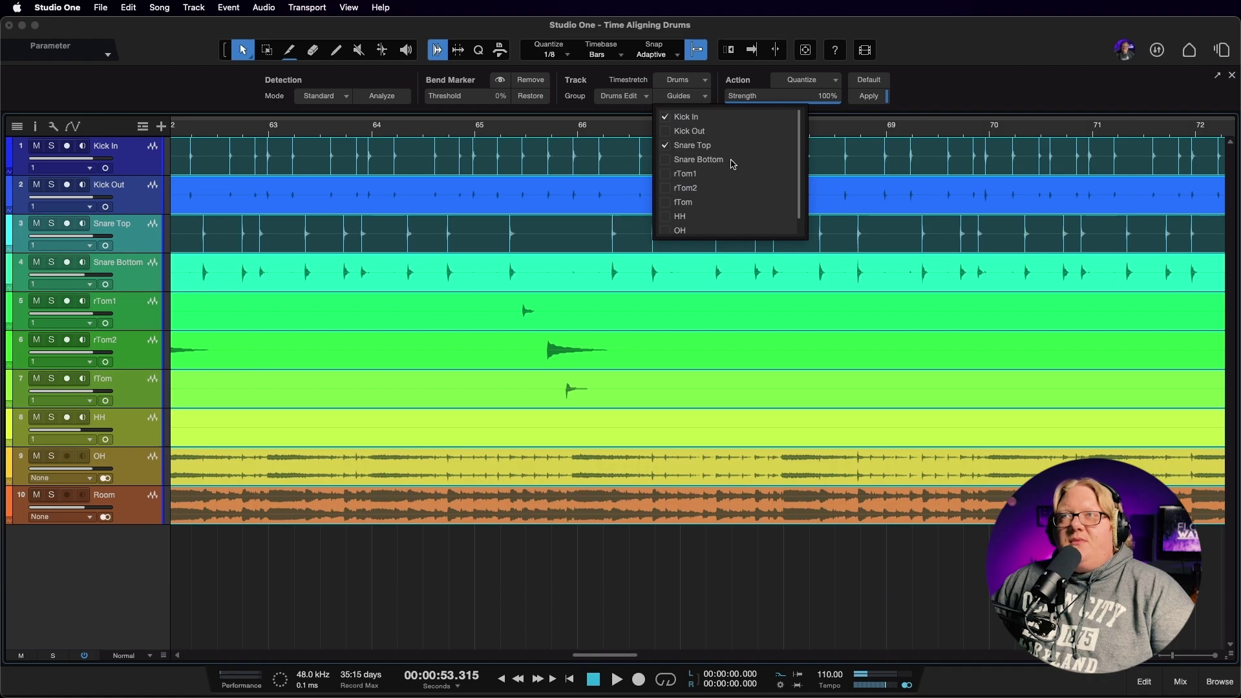
scroll(715, 192, "down", 1)
scroll(712, 192, "up", 1)
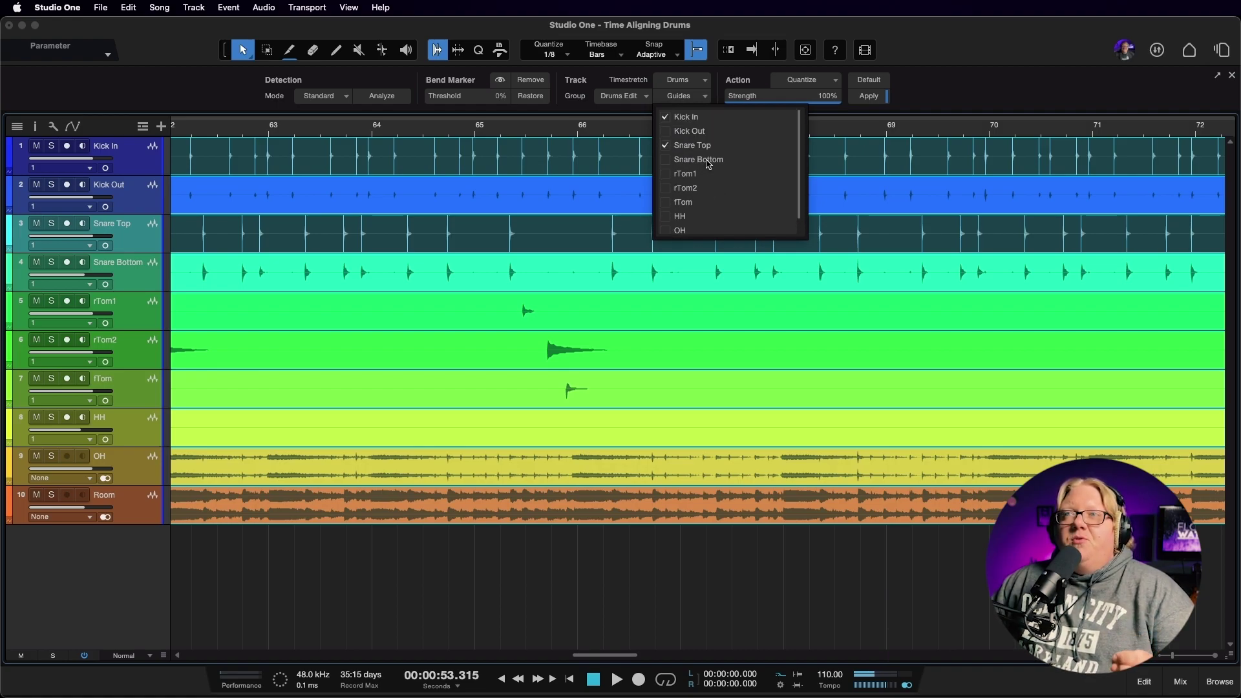
left_click_drag(666, 132, 667, 243)
scroll(682, 221, "down", 1)
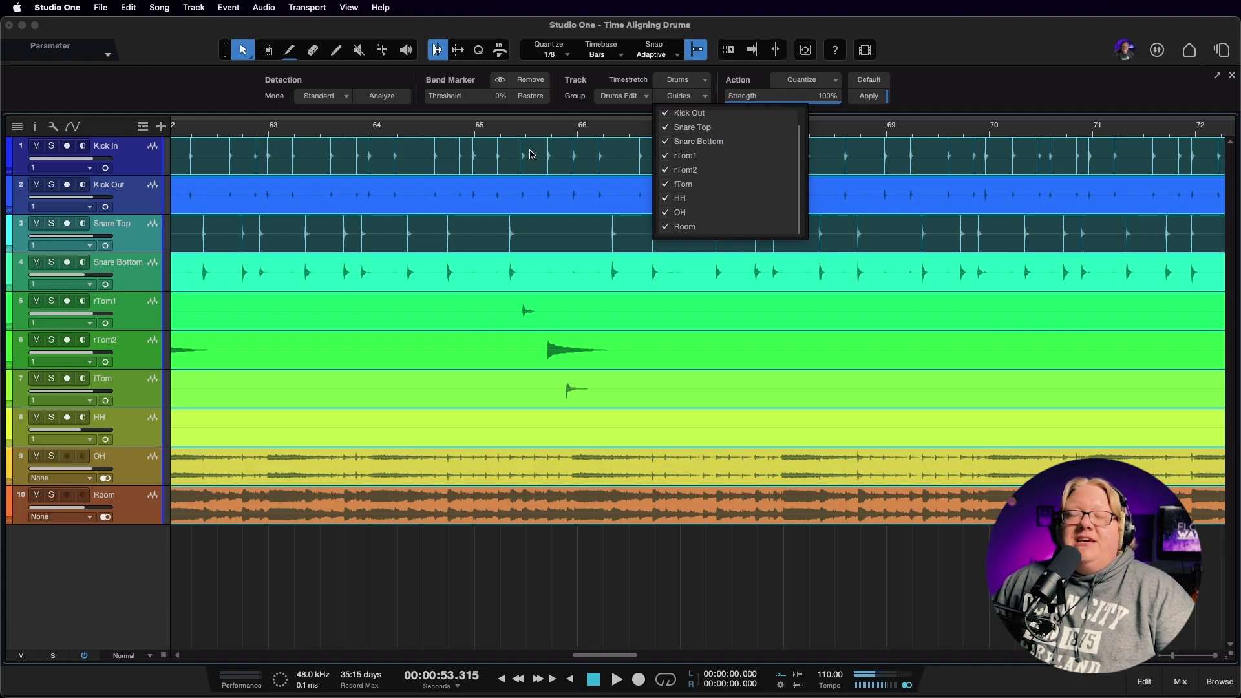
Clear every guide track of the group except Kick In and Snare Top.
left_click_drag(665, 227, 665, 148)
scroll(672, 168, "up", 1)
left_click(665, 131)
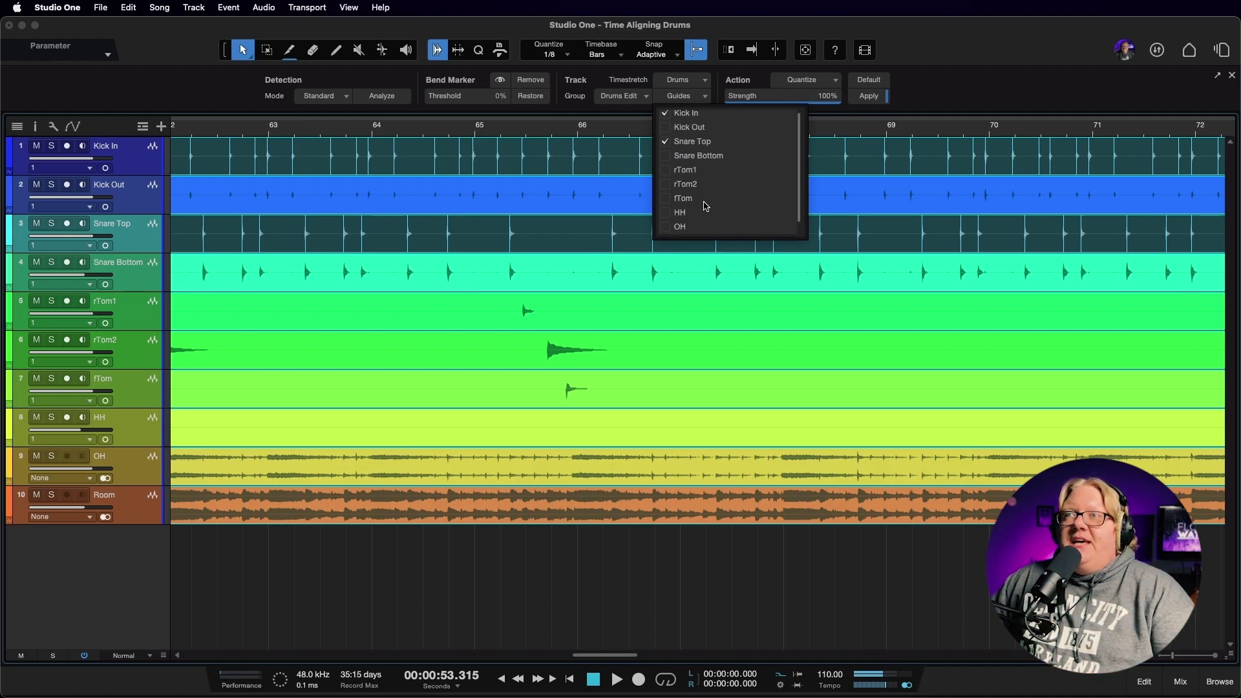
left_click(697, 99)
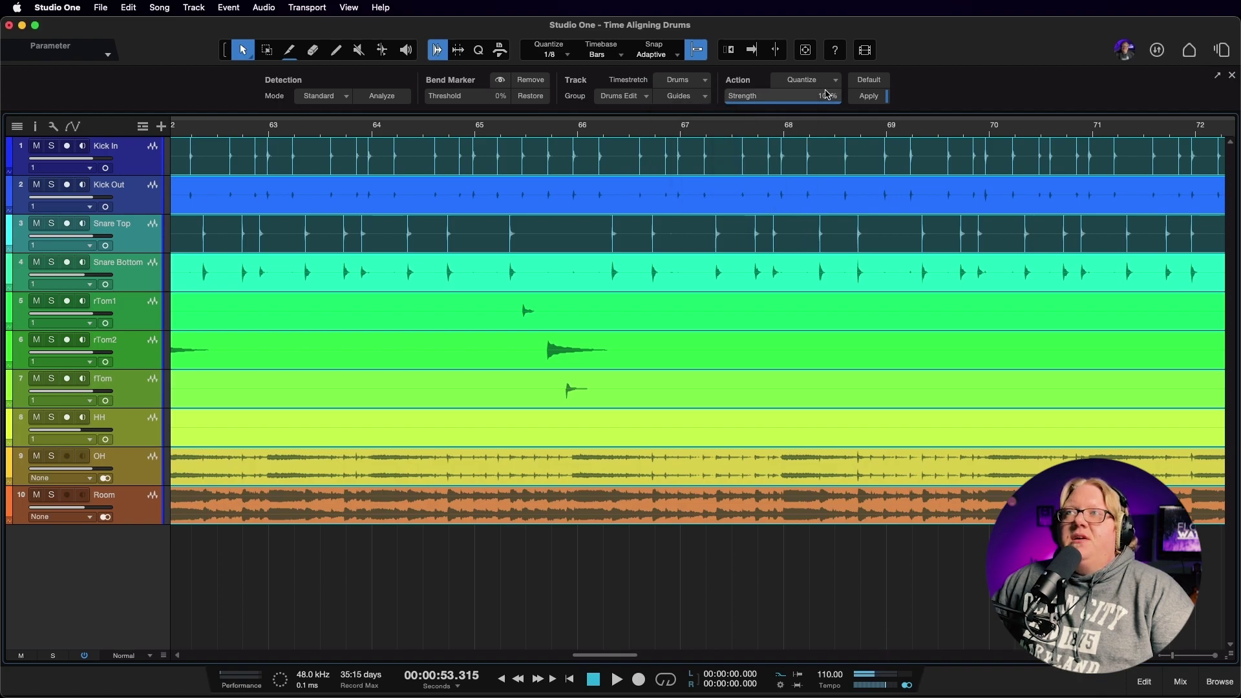
Apply the Quantize action at 100% strength to the grouped drum events.
mouse_move(829, 101)
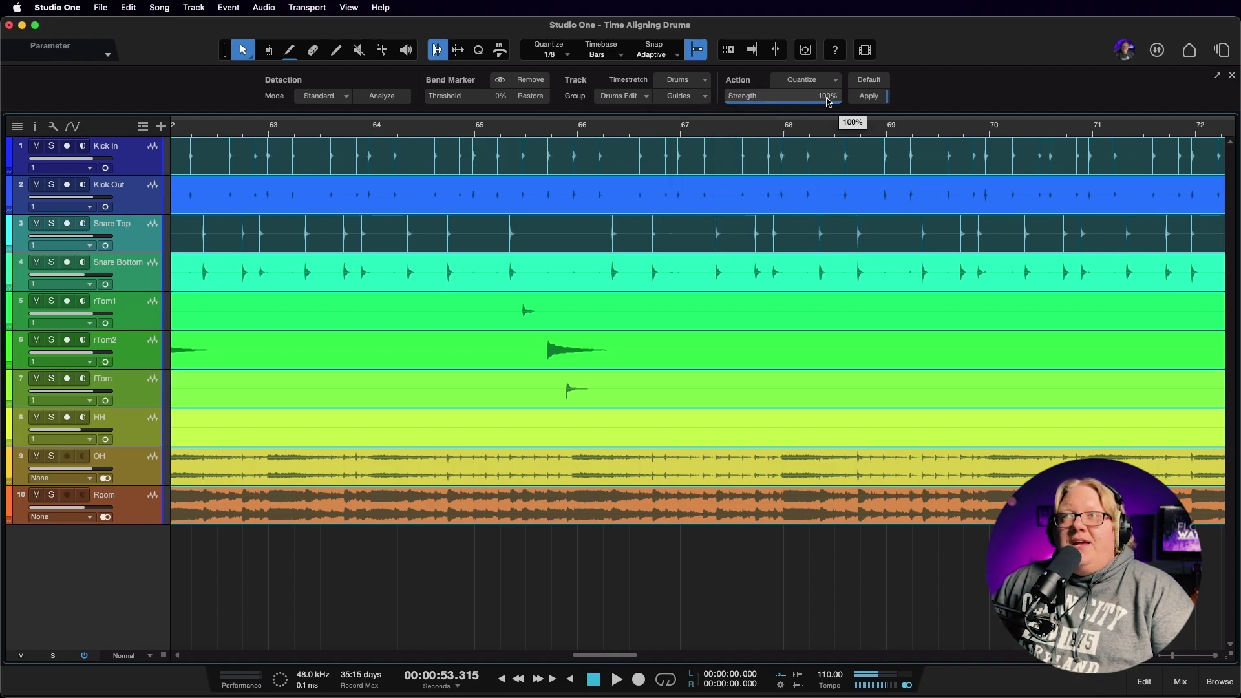
mouse_move(828, 102)
left_mouse_down()
mouse_move(778, 104)
mouse_move(840, 104)
left_mouse_up()
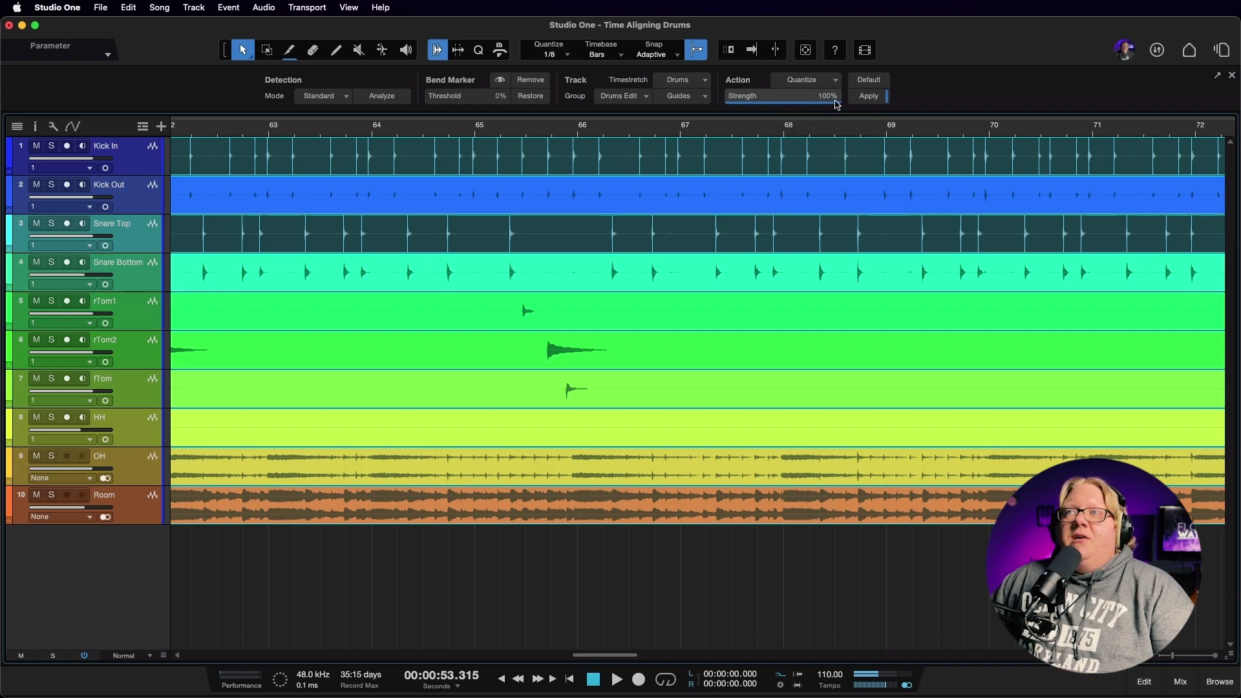
left_click(869, 97)
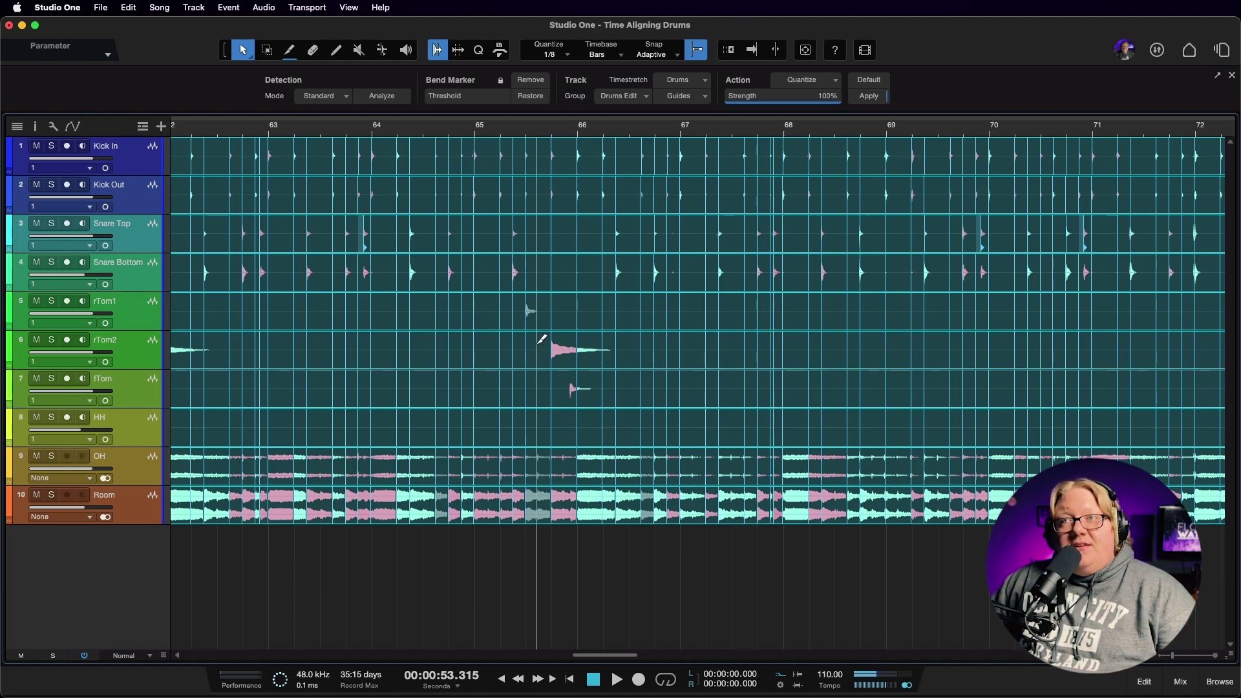
Play the quantized drums from the start of the song and reset the main output's clip indicator.
scroll(537, 344, "down", 8)
scroll(406, 360, "left", 12)
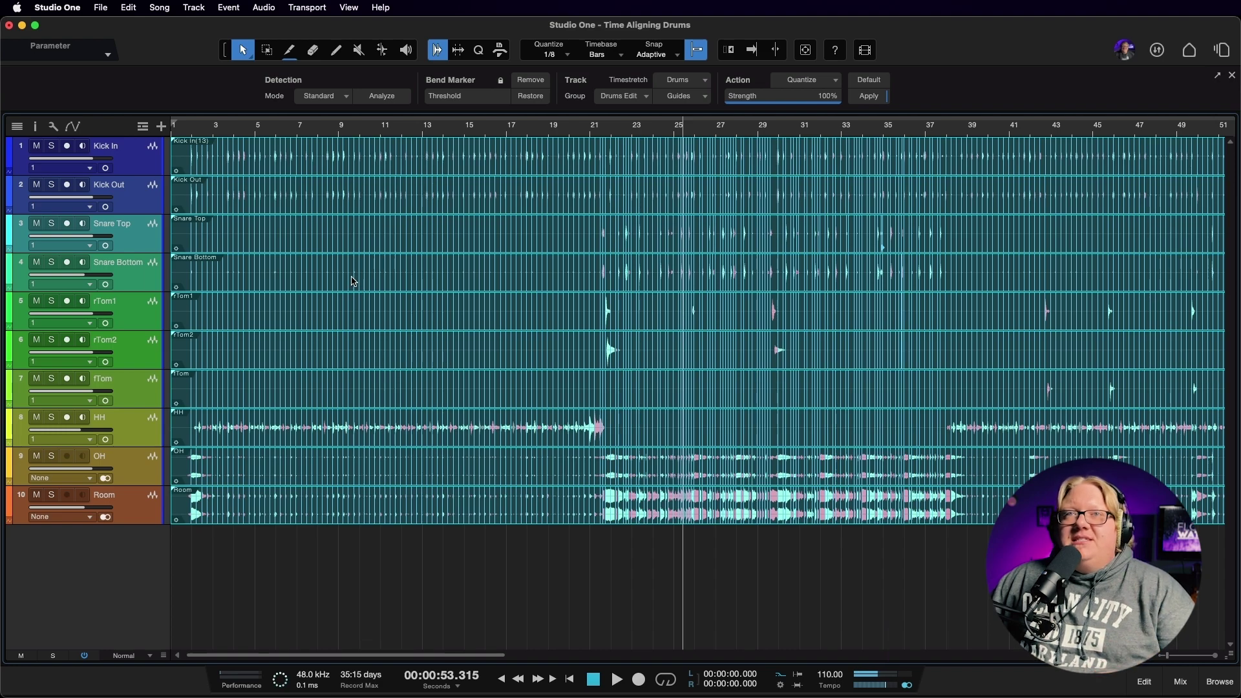
key("Home")
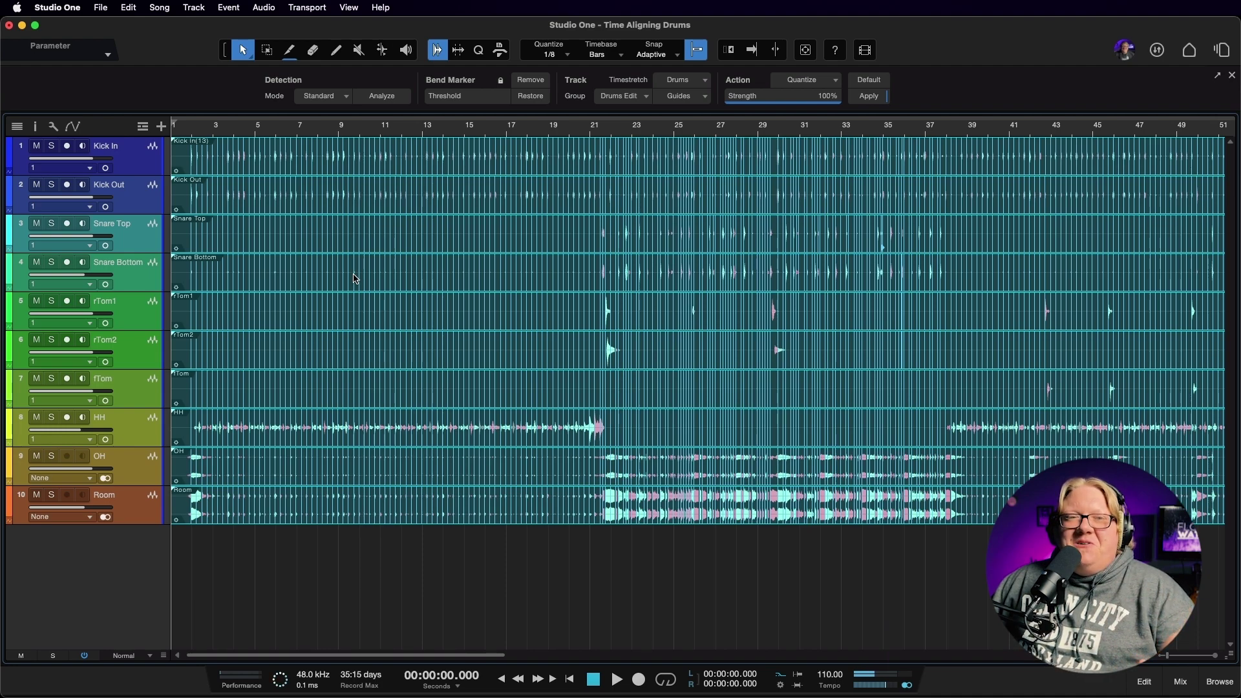
key("f")
key("space")
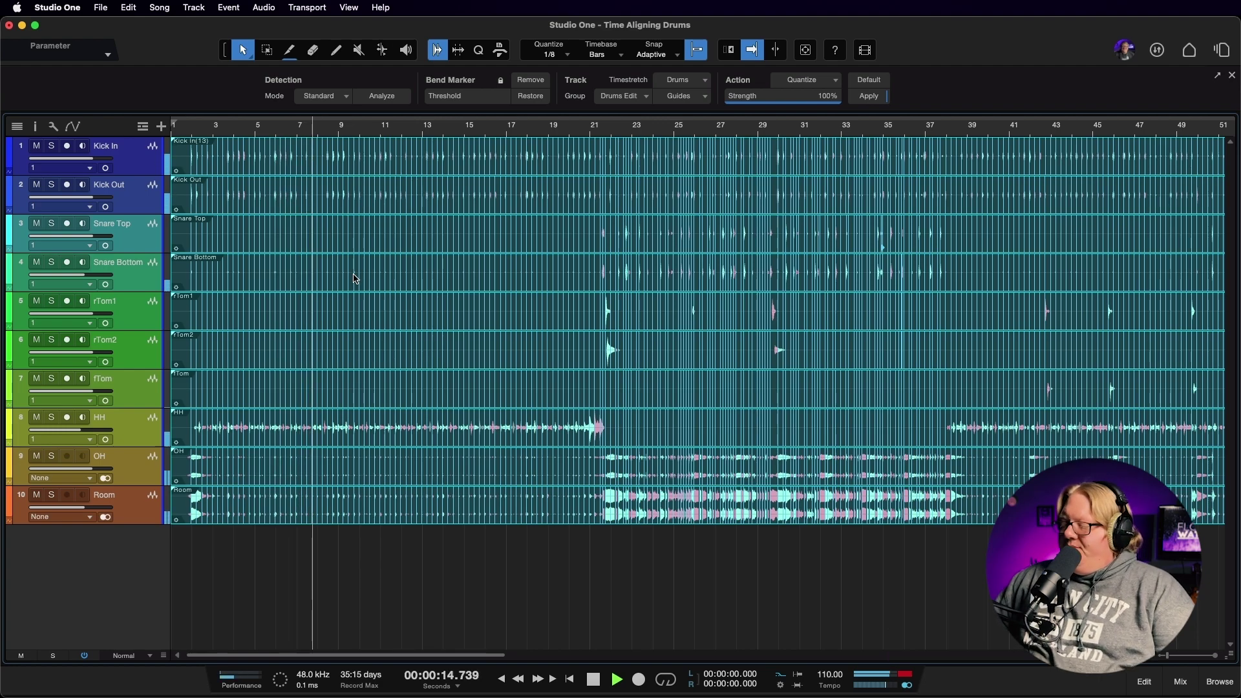
key("space")
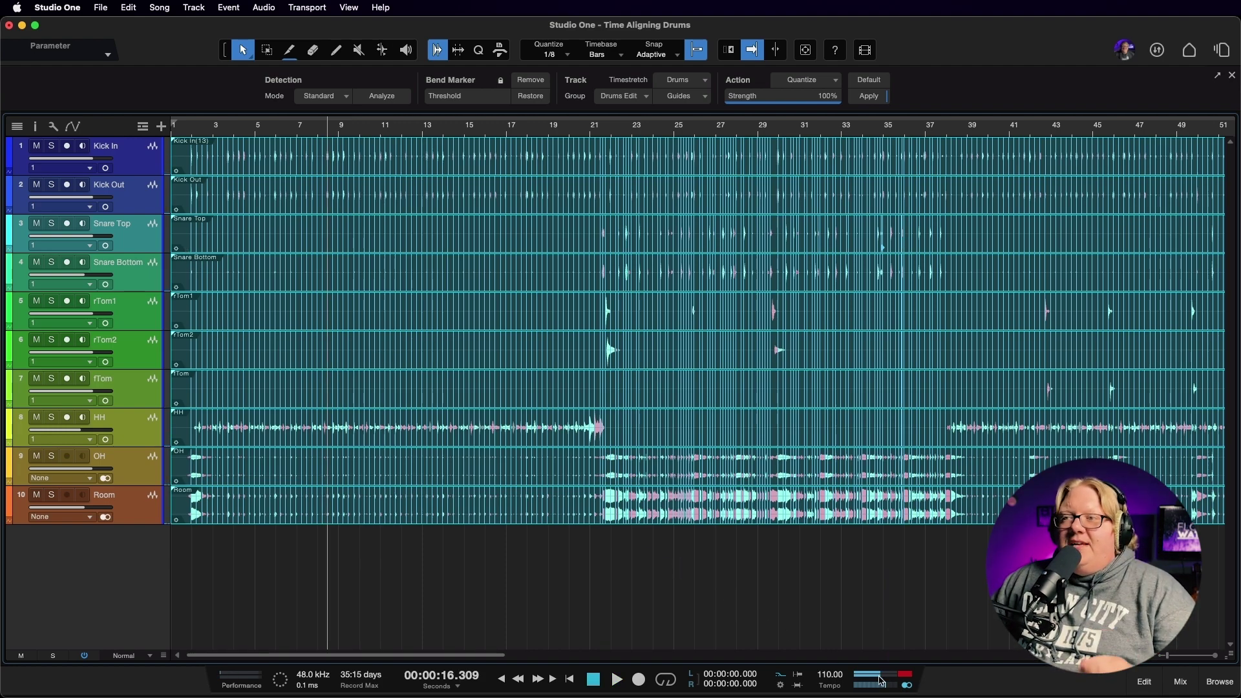
left_click(900, 675)
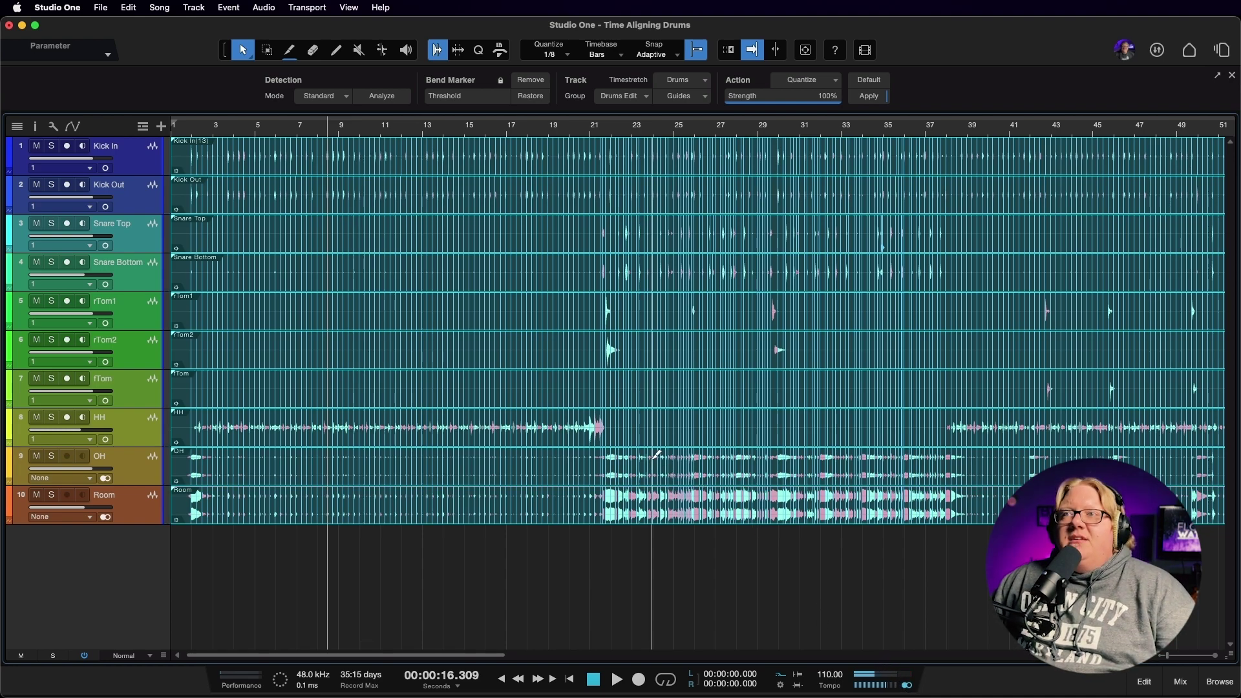
Examine how the kick, snare, tom and room transients line up with the grid around bars 21 to 25.
scroll(662, 456, "right", 5)
scroll(481, 450, "up", 3)
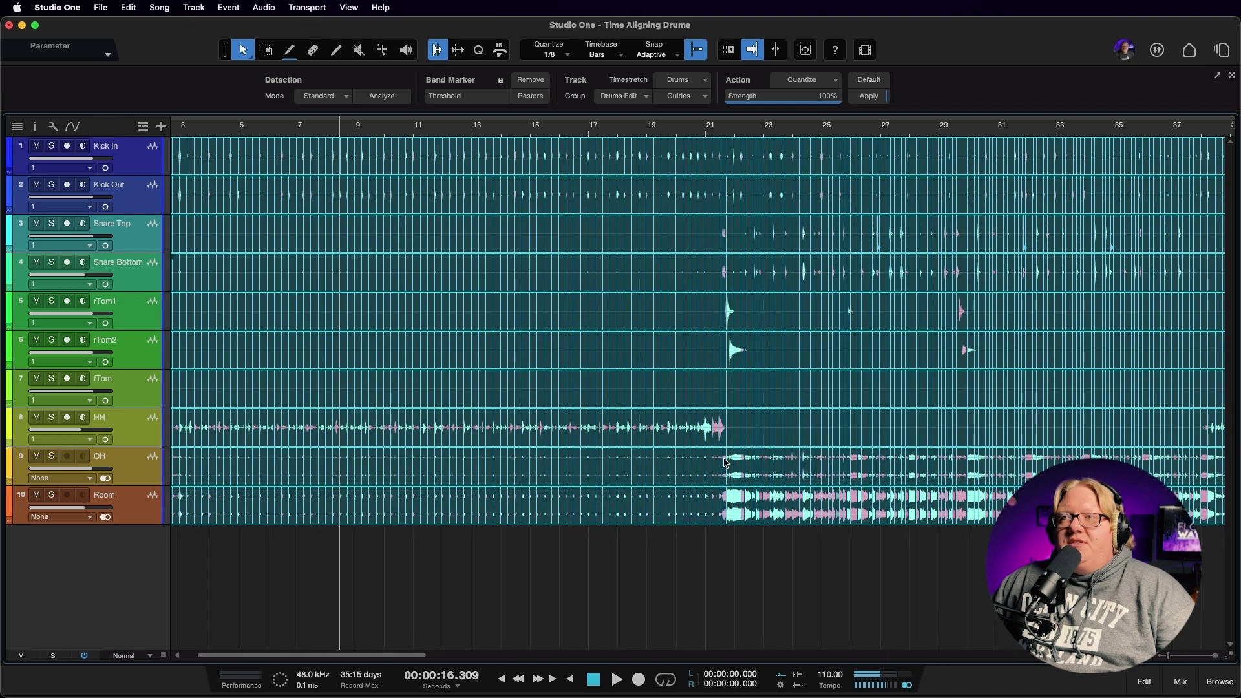
scroll(686, 456, "up", 3)
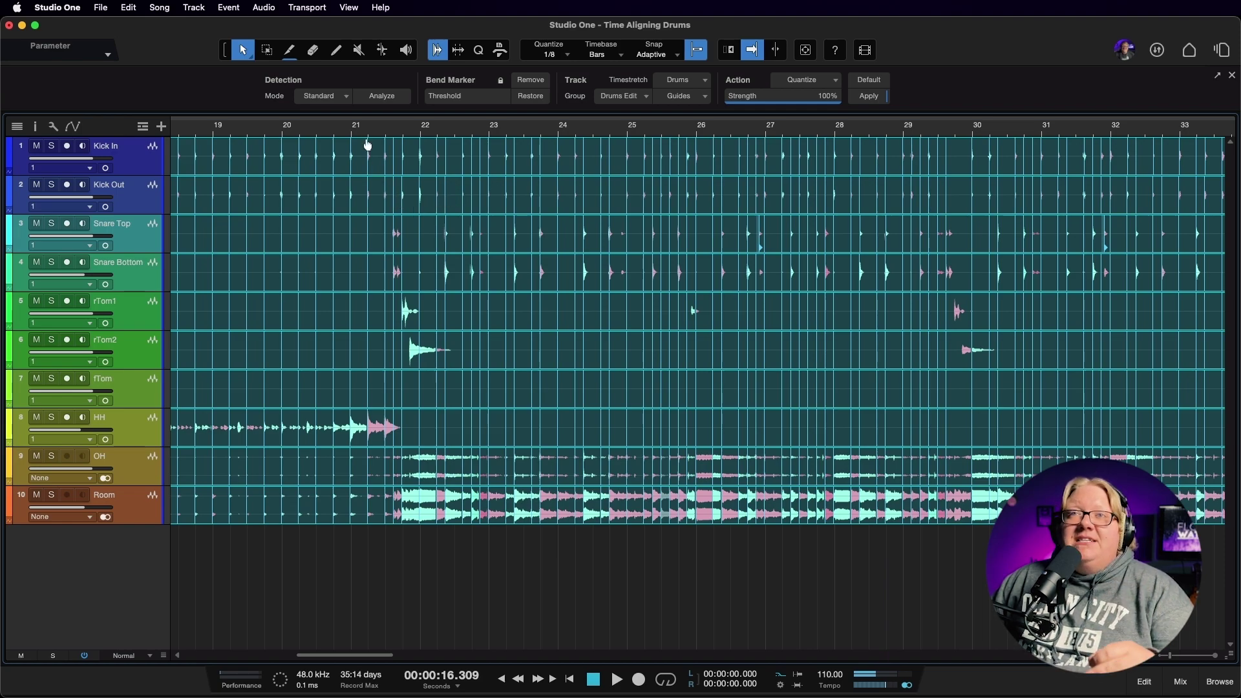
left_click(258, 132)
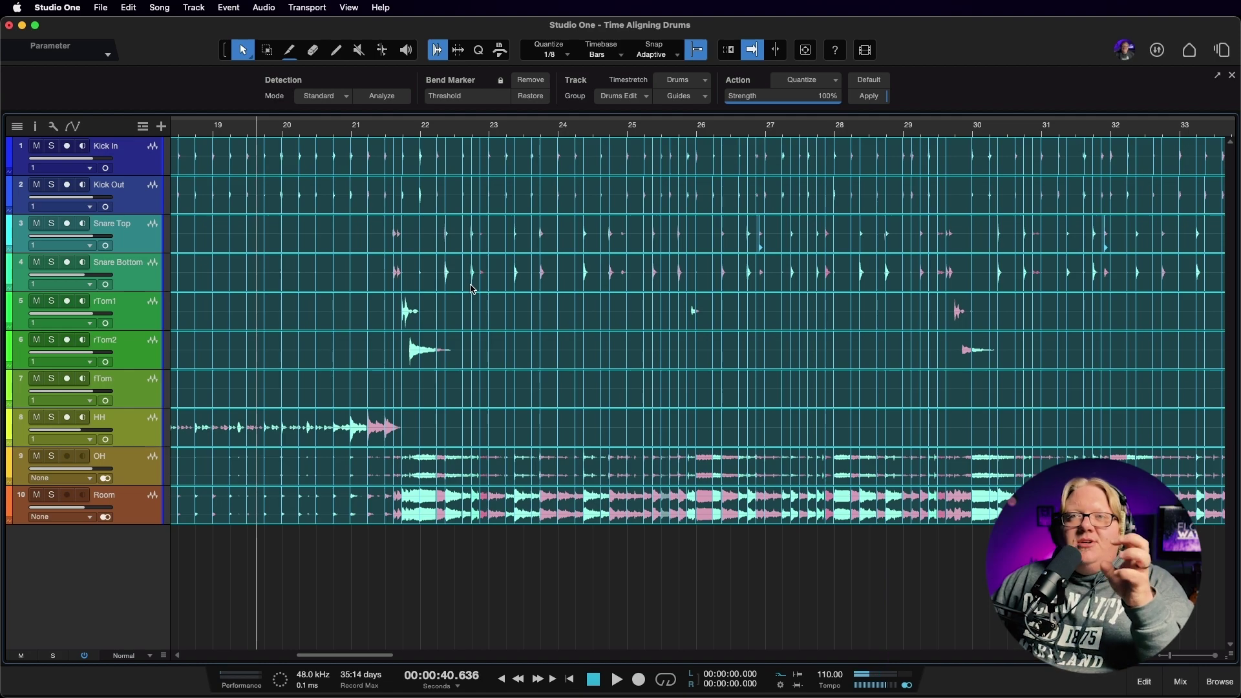
scroll(410, 383, "up", 5)
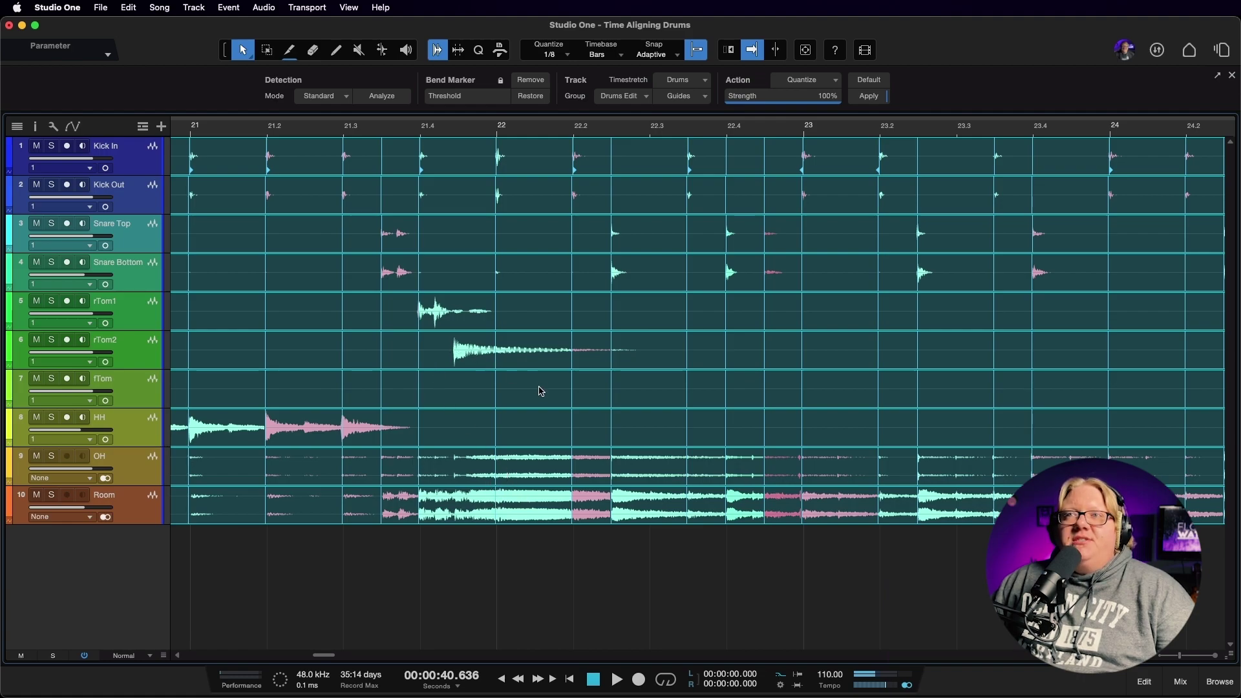
scroll(542, 394, "right", 3)
scroll(542, 395, "right", 10)
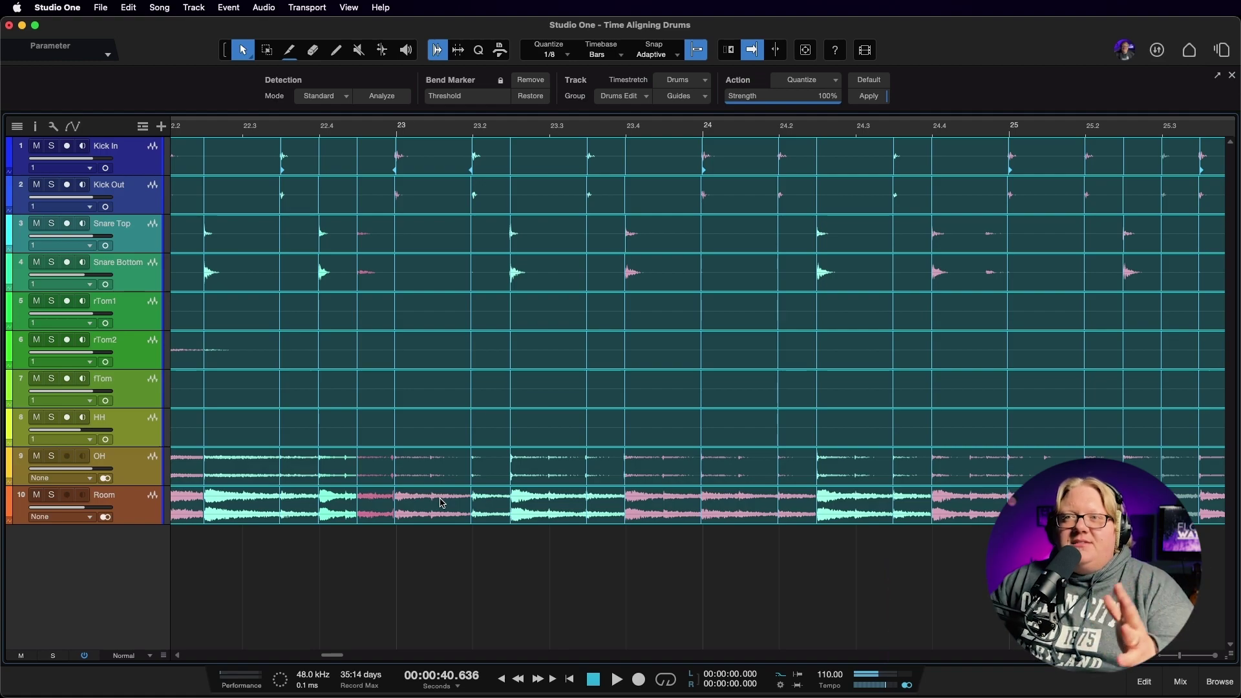
scroll(447, 477, "left", 10)
scroll(461, 468, "down", 8)
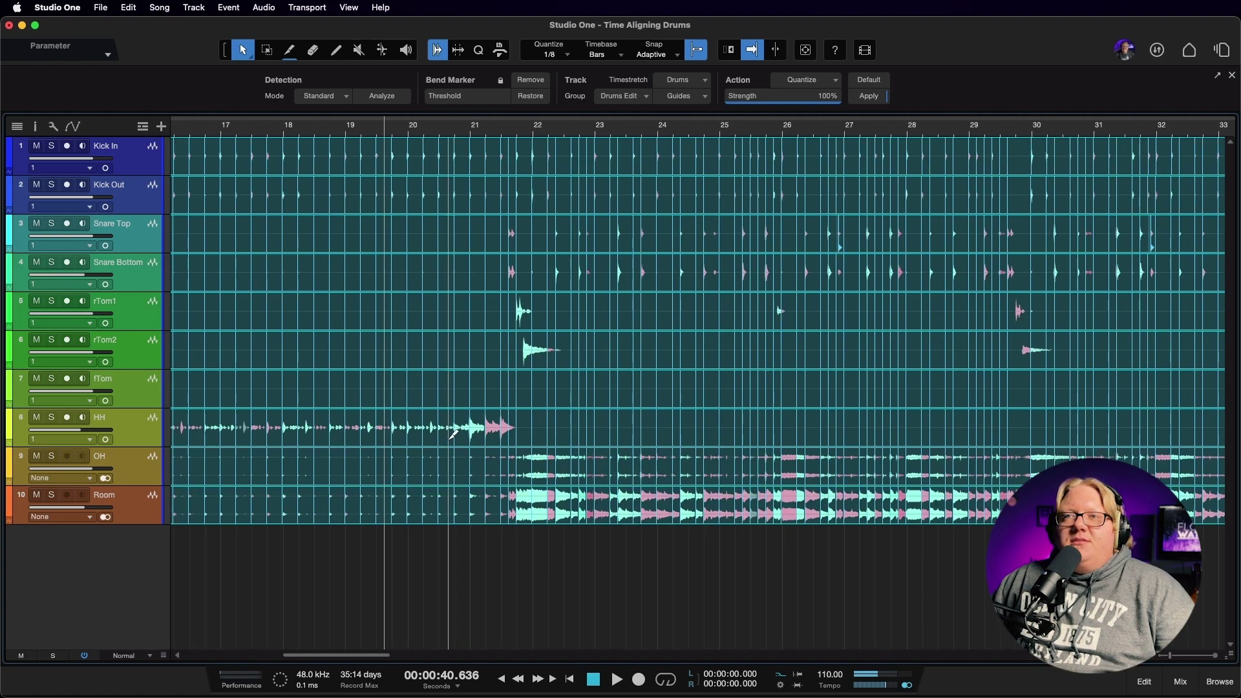
Play the quantized drums from bar 21 into bar 28 to check the timing of the full groove.
left_click(470, 133)
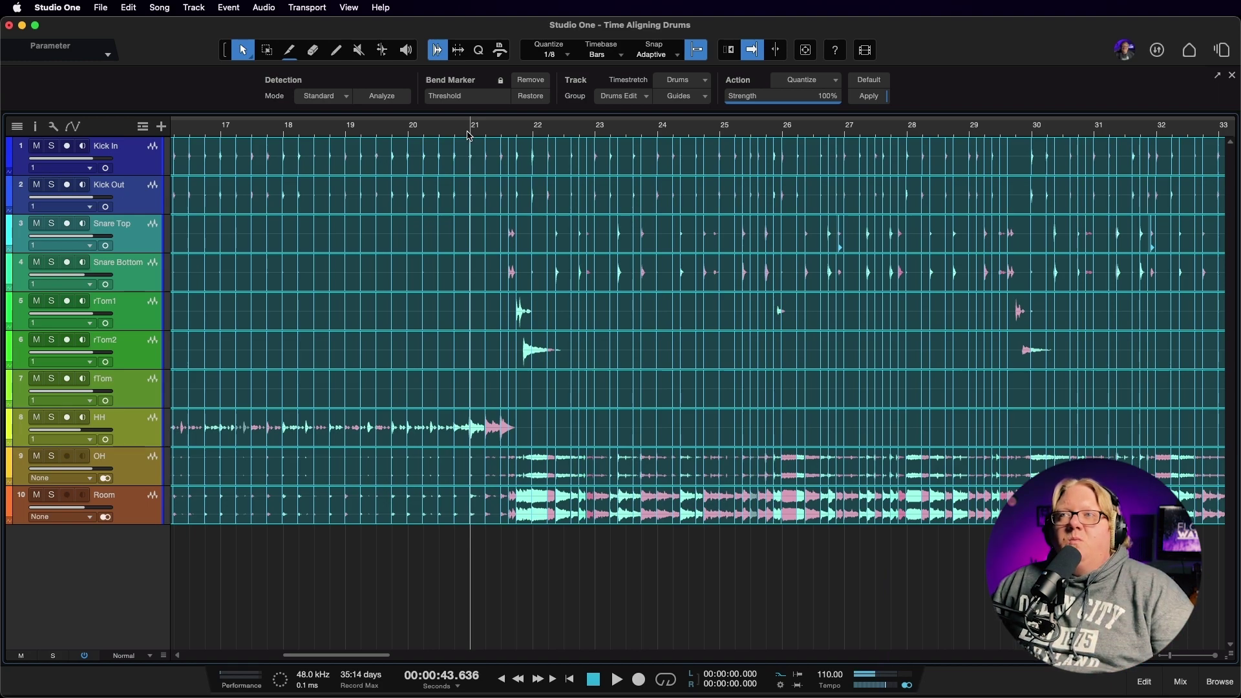
key("space")
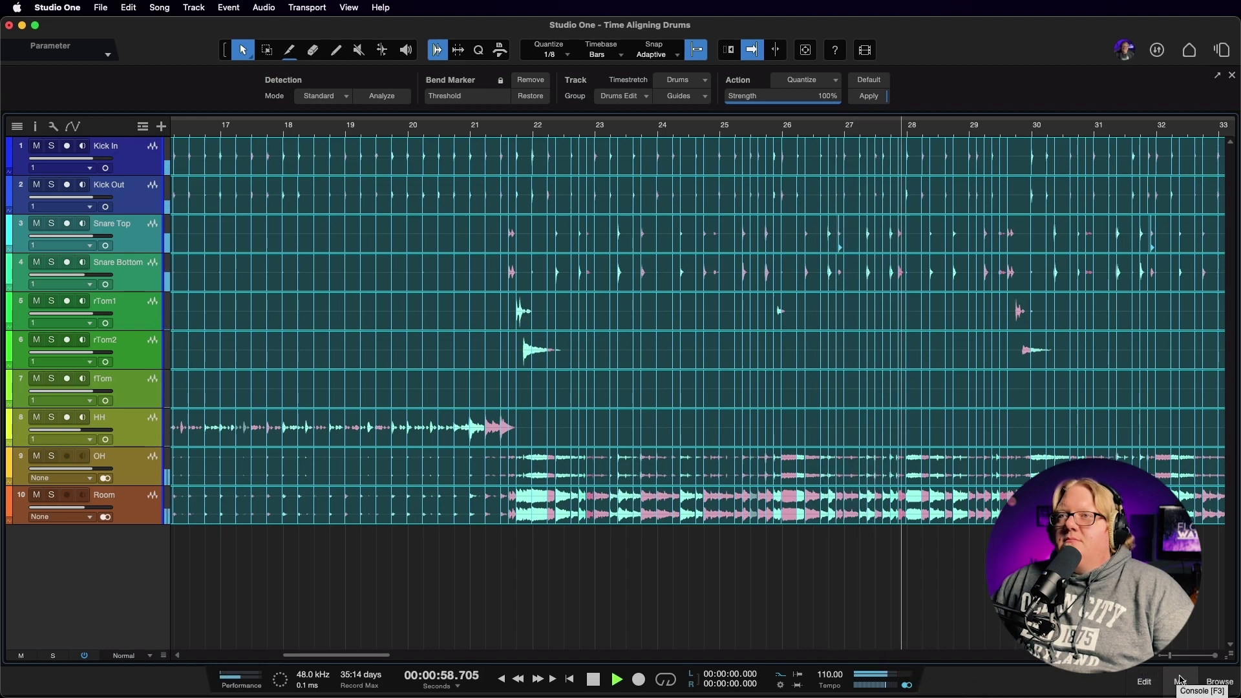
key("space")
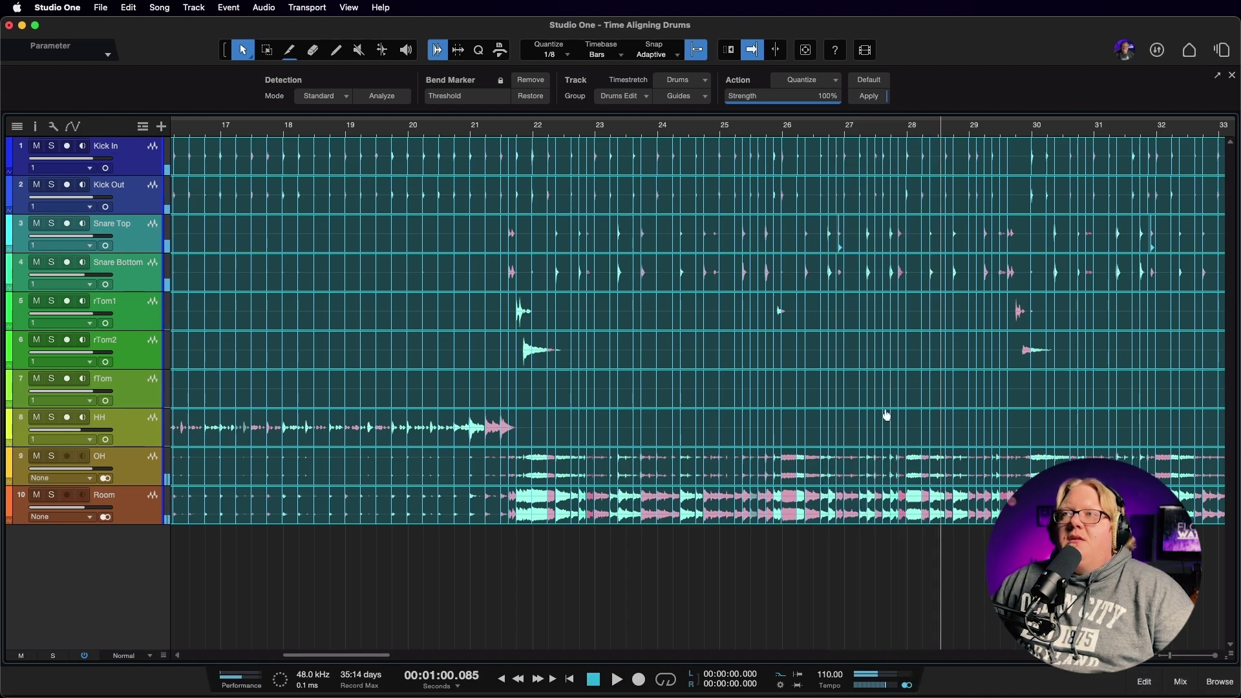
Inspect the snare hits in bars 27 and 28 and play that passage from around bar 26.
scroll(896, 374, "up", 3)
scroll(896, 375, "up", 3)
scroll(891, 379, "up", 3)
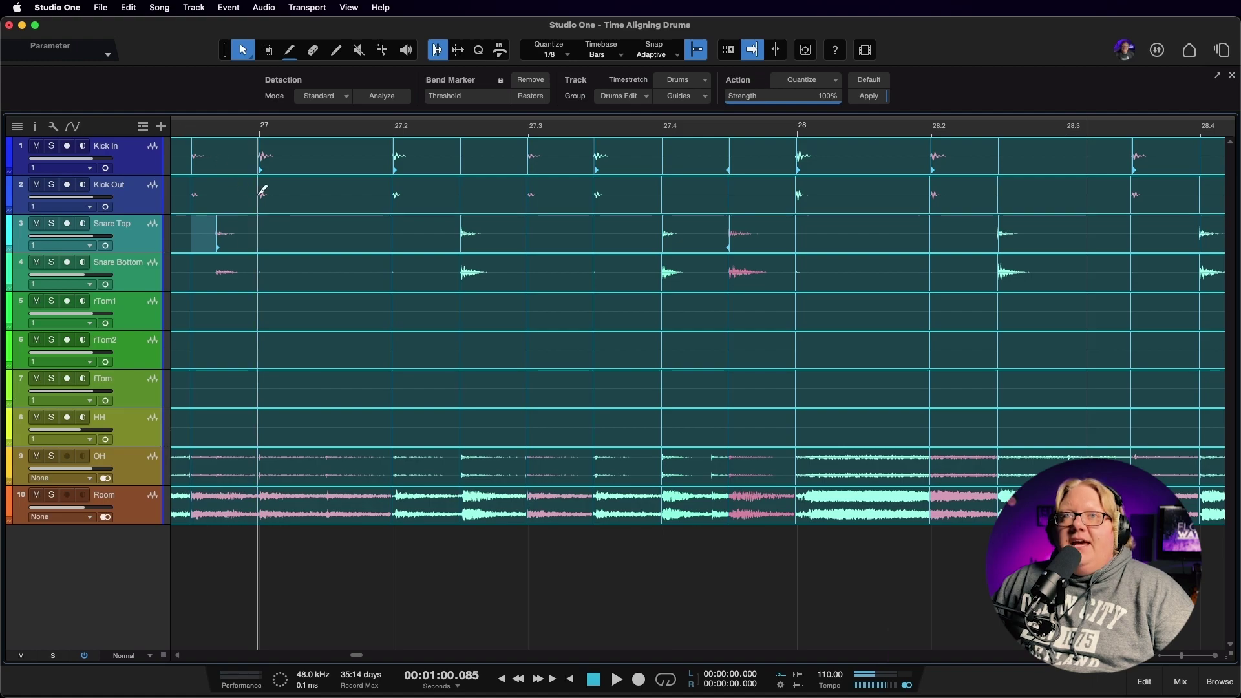
scroll(256, 194, "down", 5)
left_click(213, 127)
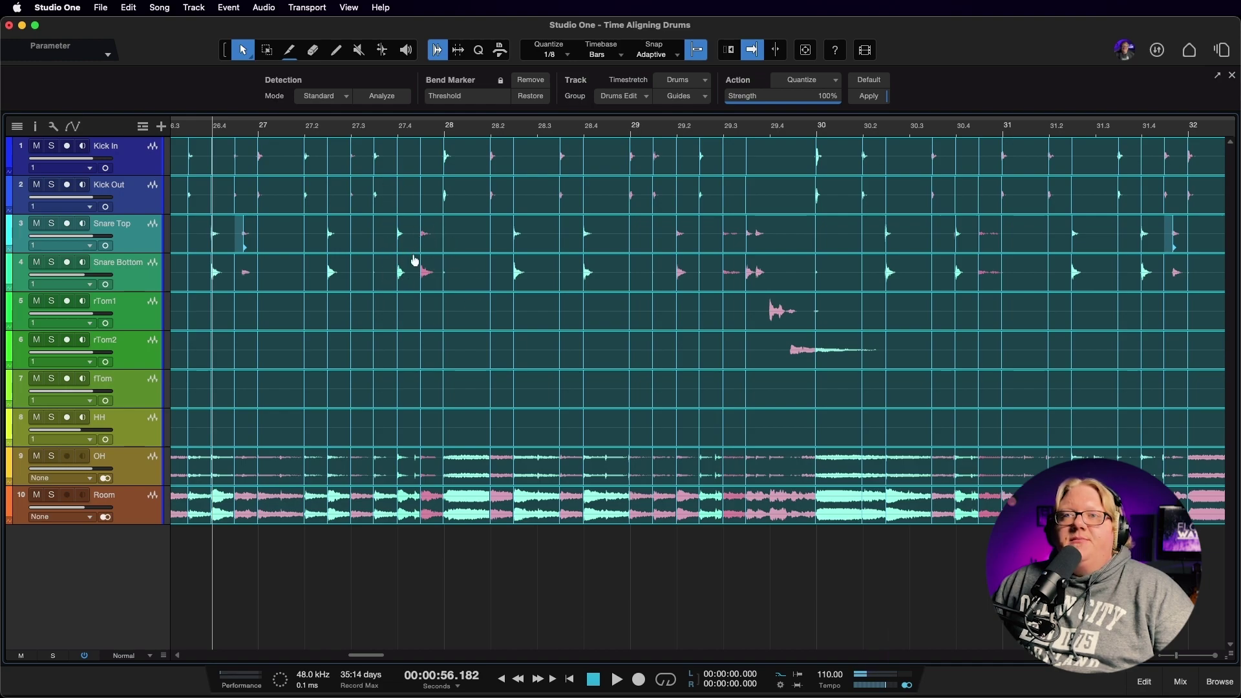
scroll(414, 259, "left", 5)
left_click(204, 128)
key("space")
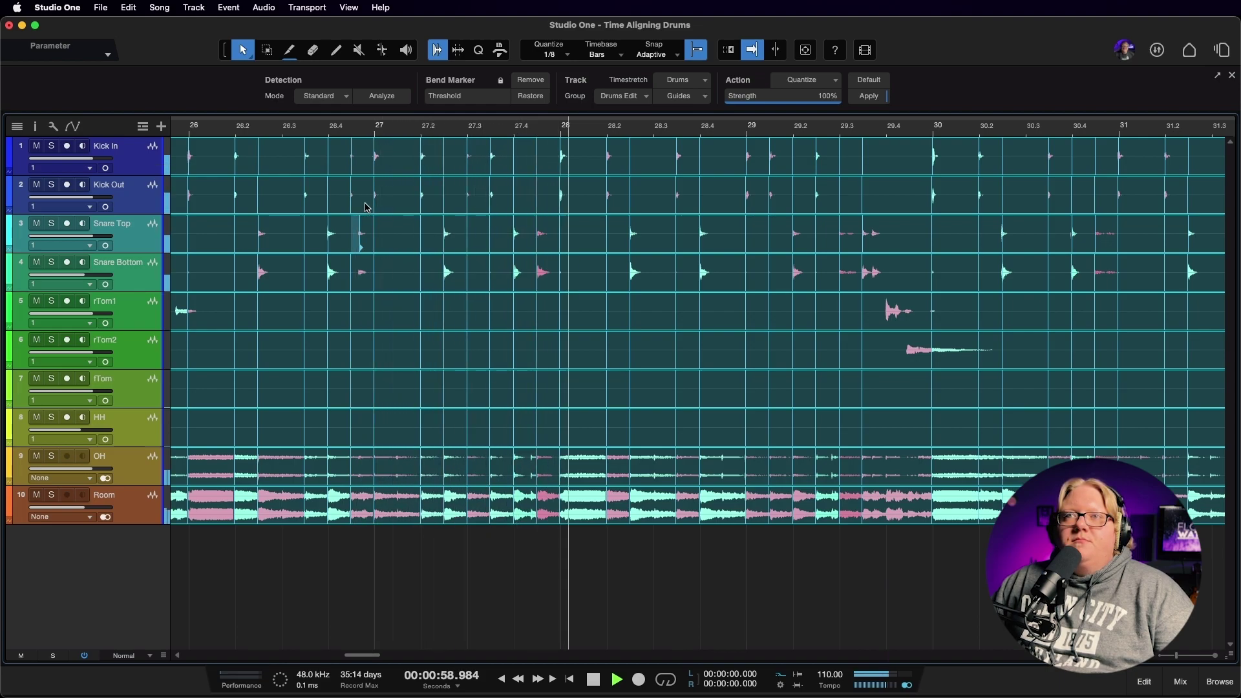
key("space")
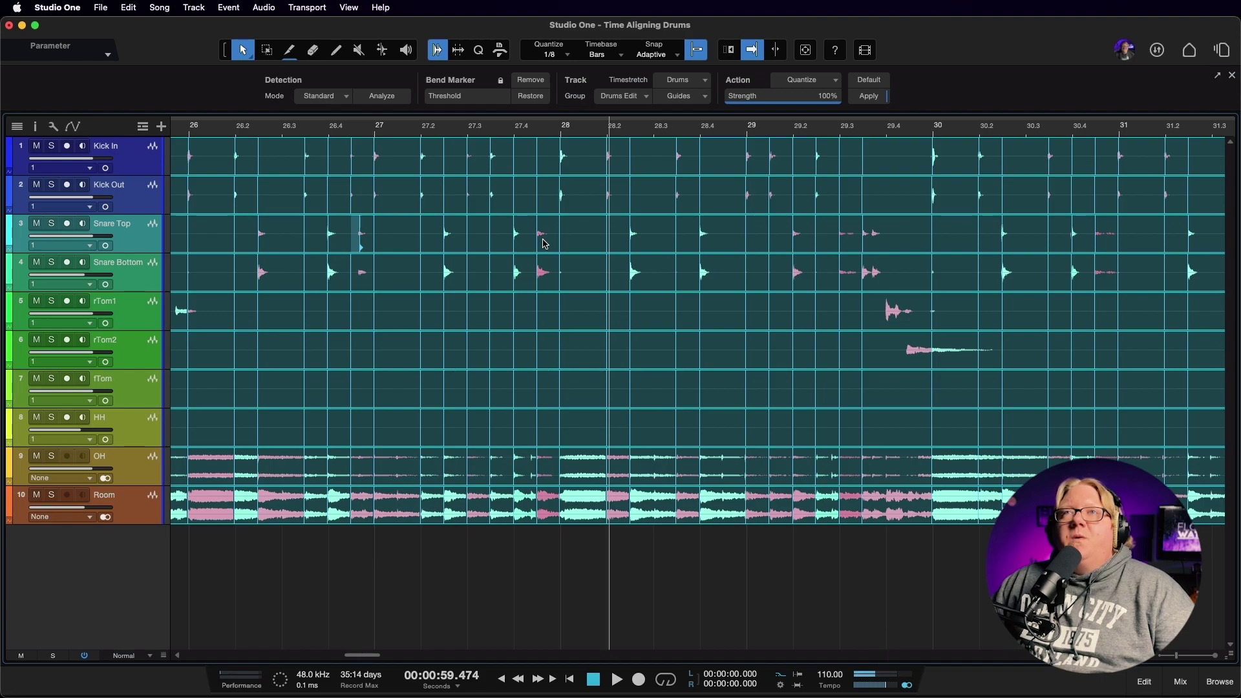
Shift the last snare hit before bar 28 slightly later across all the grouped drum tracks with the Bend tool.
left_click(382, 50)
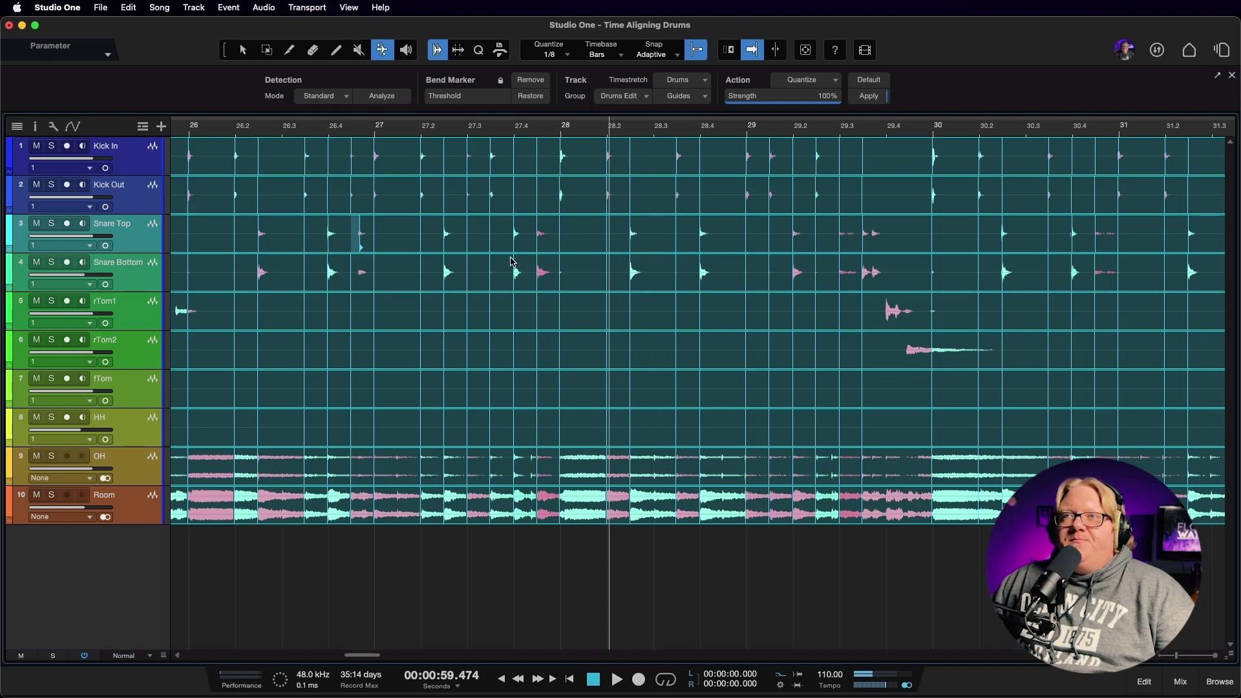
scroll(542, 250, "up", 5)
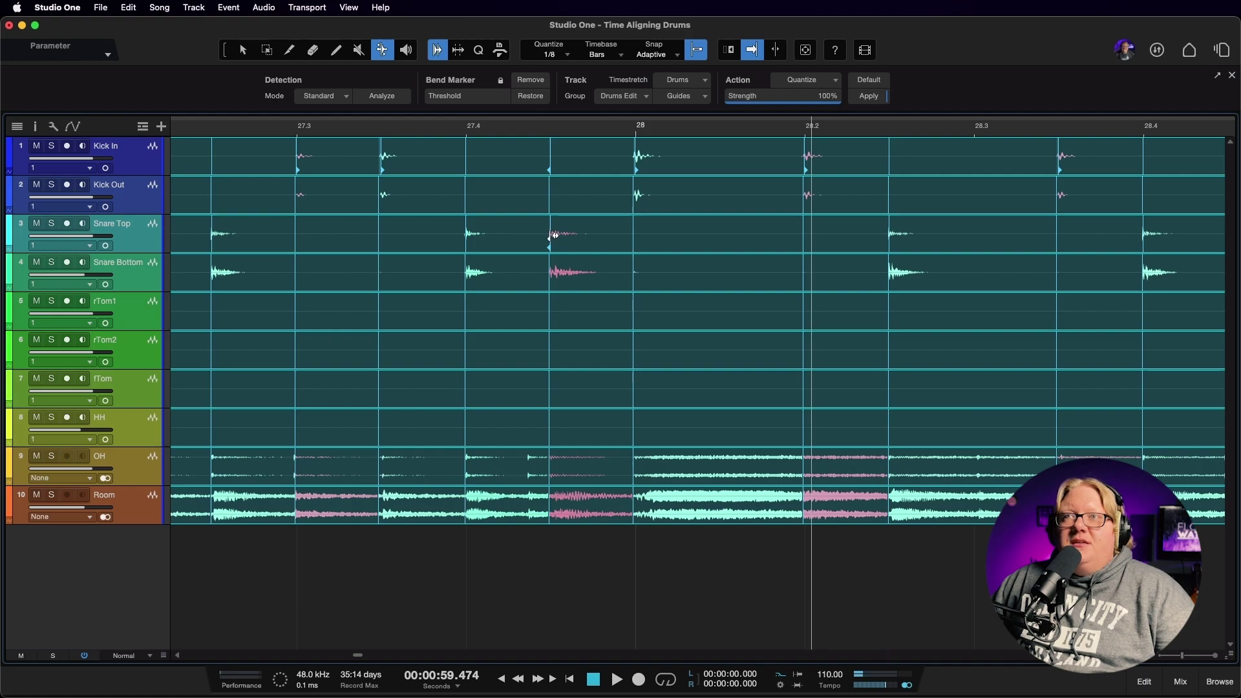
left_click(554, 235)
left_click_drag(553, 235, 583, 233)
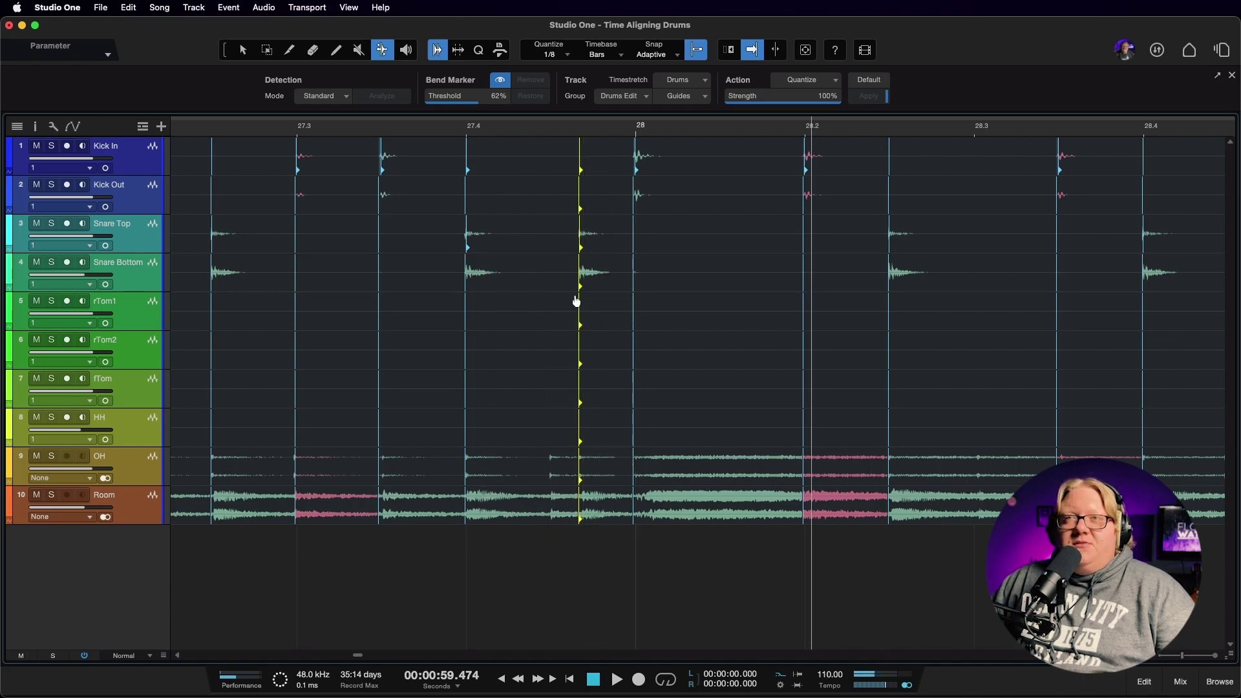
Play back from bar 27 to check the timing of the moved snare hit.
scroll(576, 299, "down", 5)
scroll(560, 240, "up", 2)
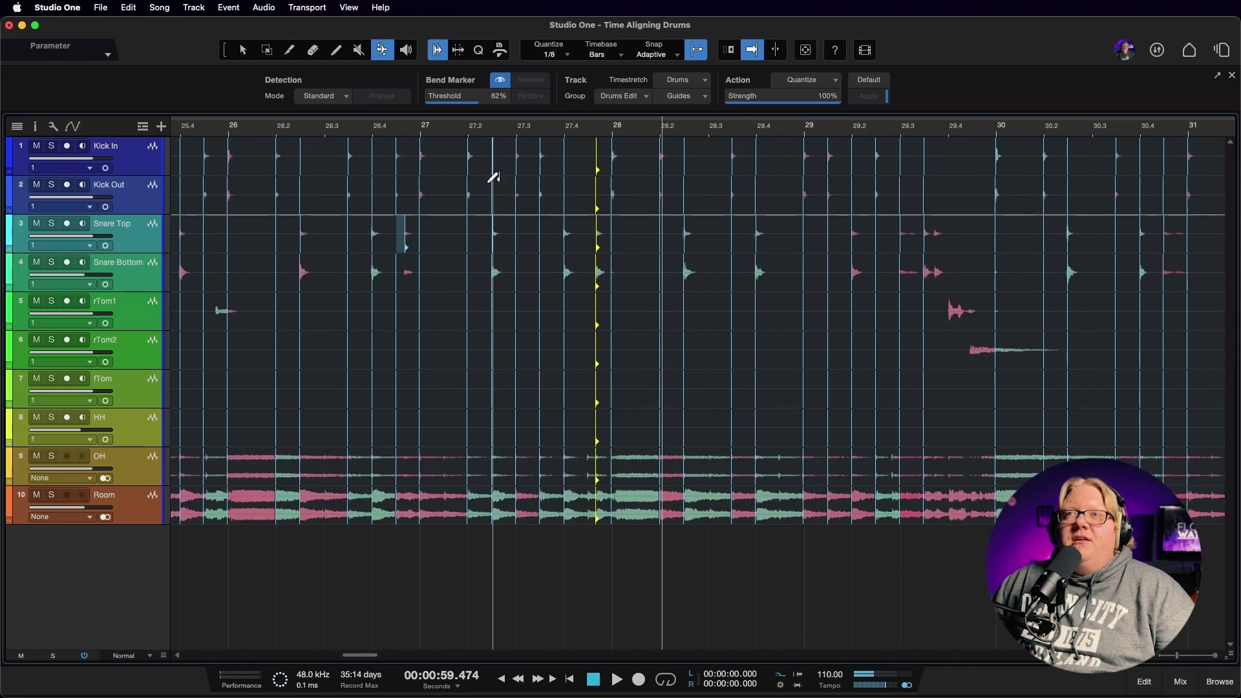
left_click(420, 130)
key("space")
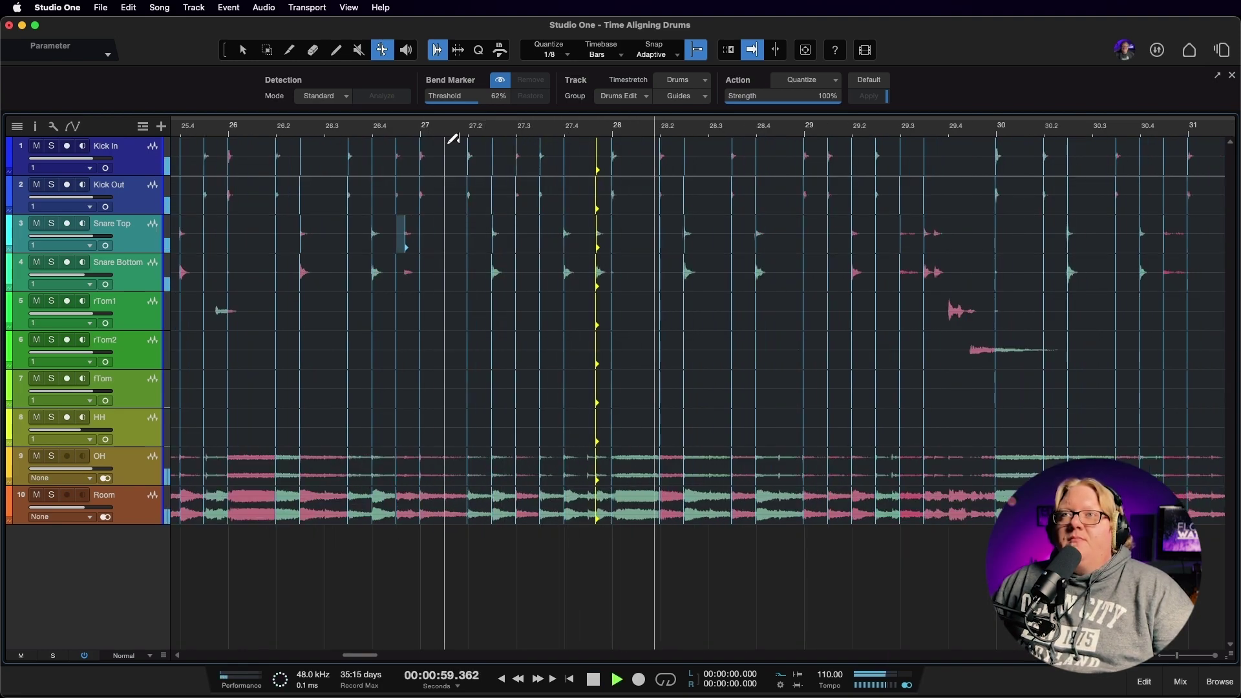
Re-quantize the last snare hit before bar 28, and delete its bend marker across all the grouped drum tracks.
key("space")
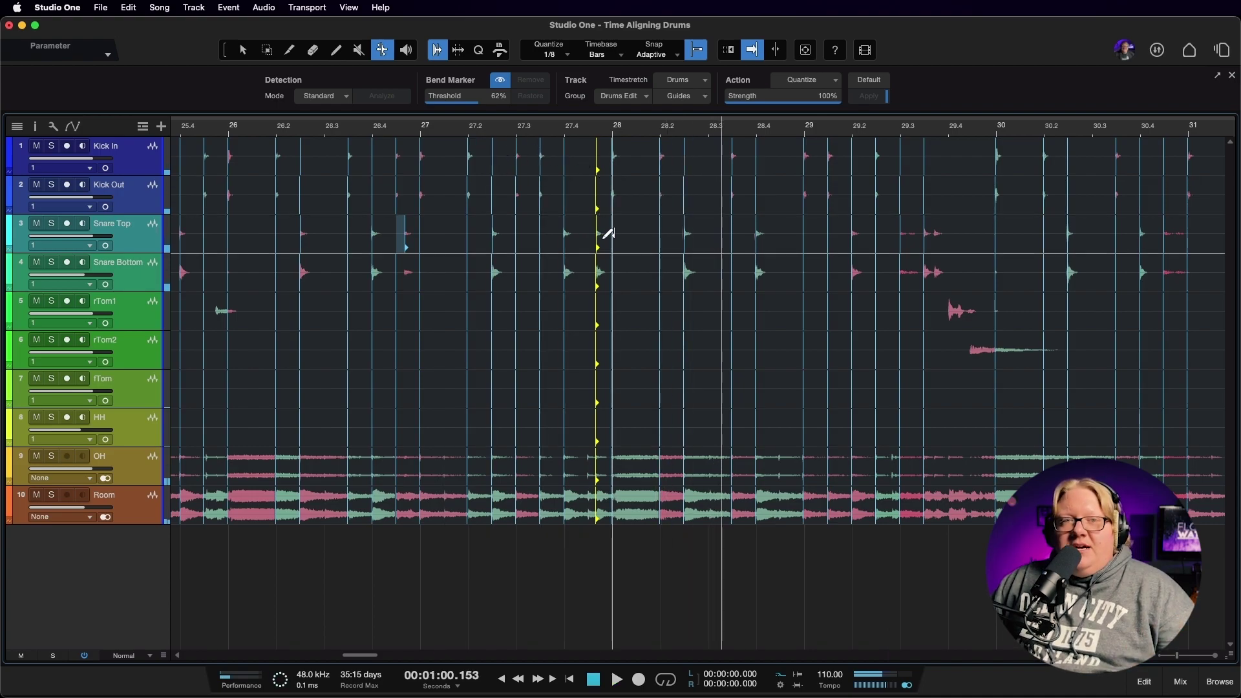
key("q")
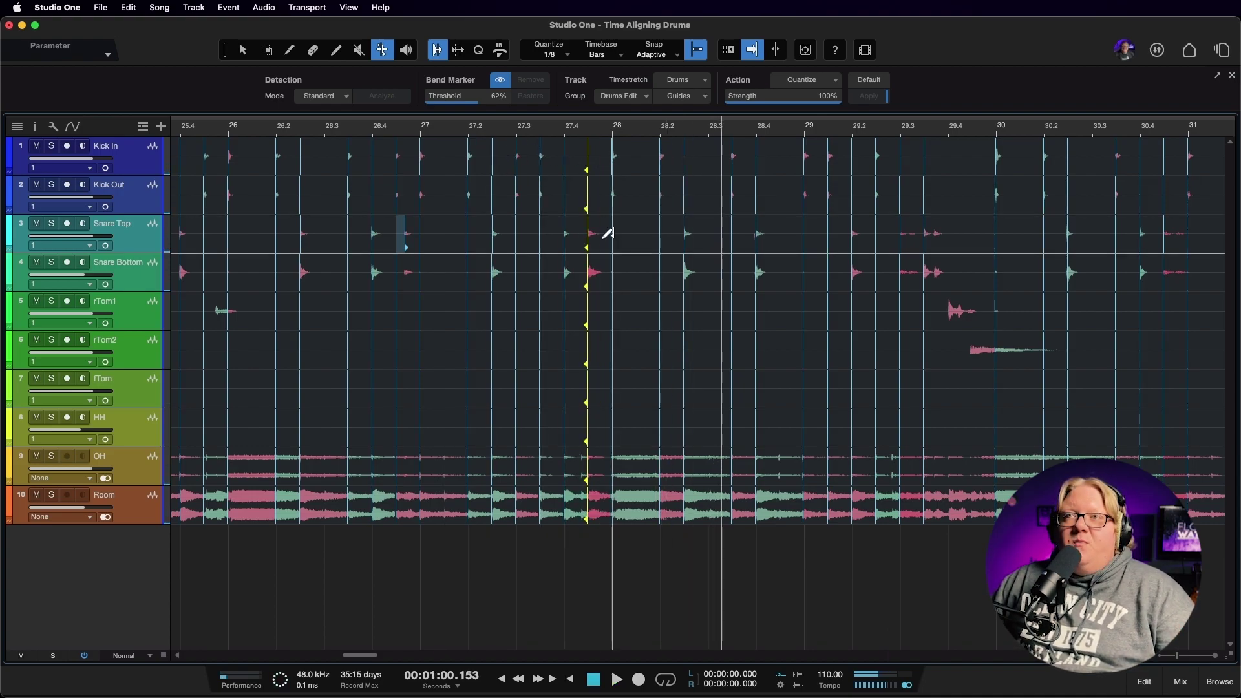
scroll(586, 245, "up", 5)
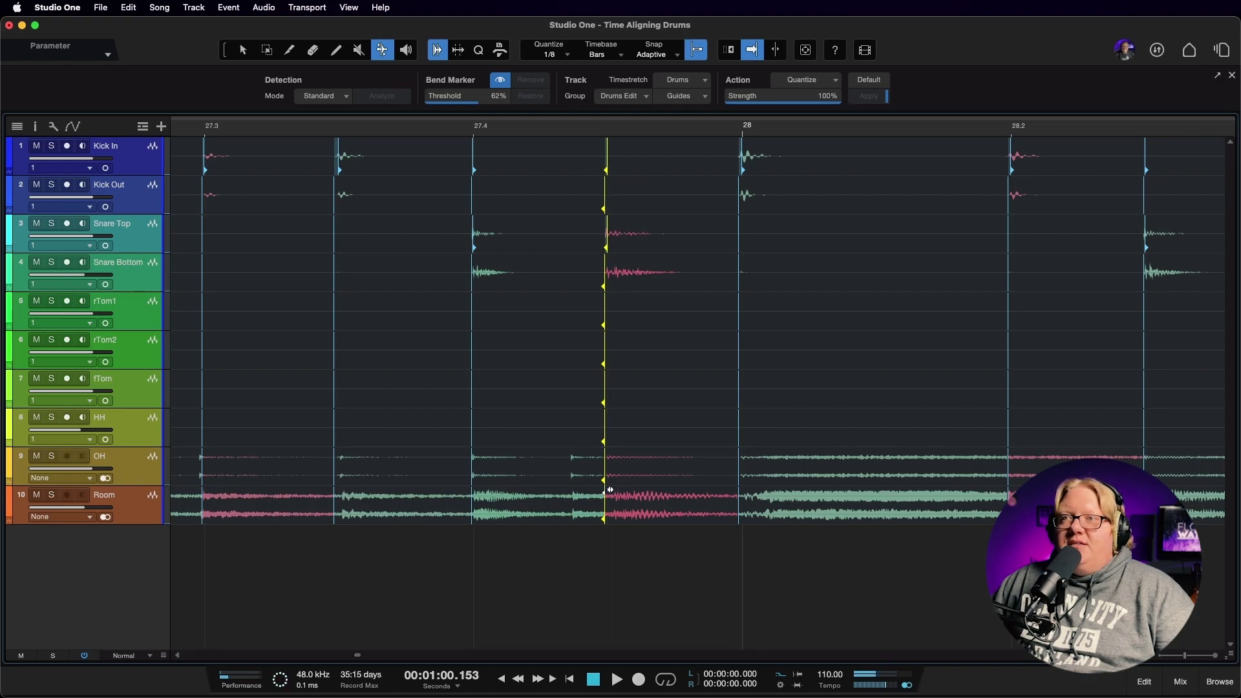
double_click(607, 236)
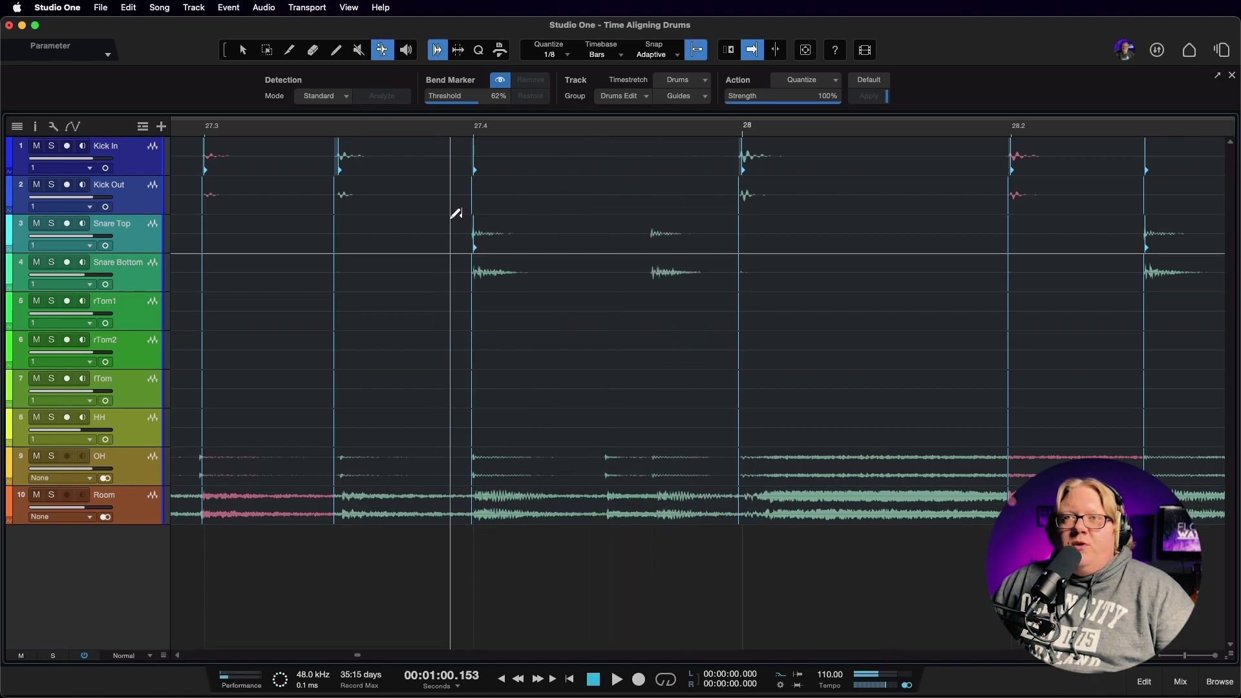
Play the drums from around beat 26.2 to bar 30 to check the timing without that marker.
scroll(577, 278, "down", 5)
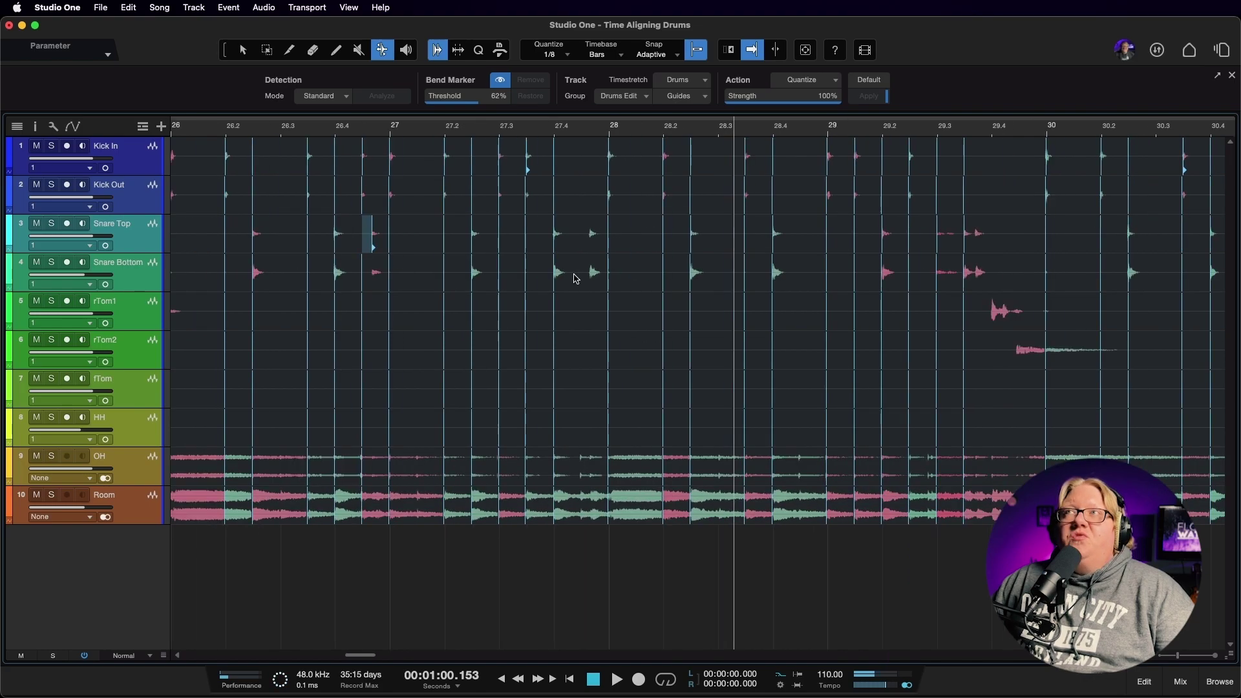
left_click(334, 131)
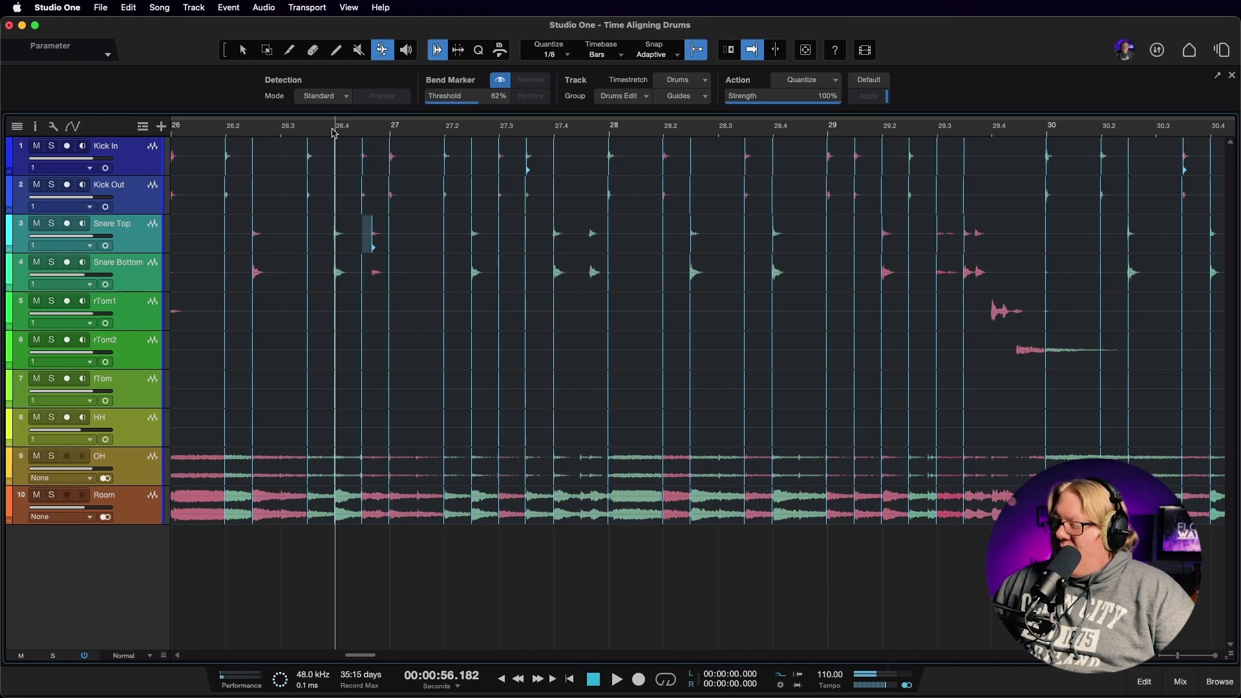
left_click(222, 132)
key("space")
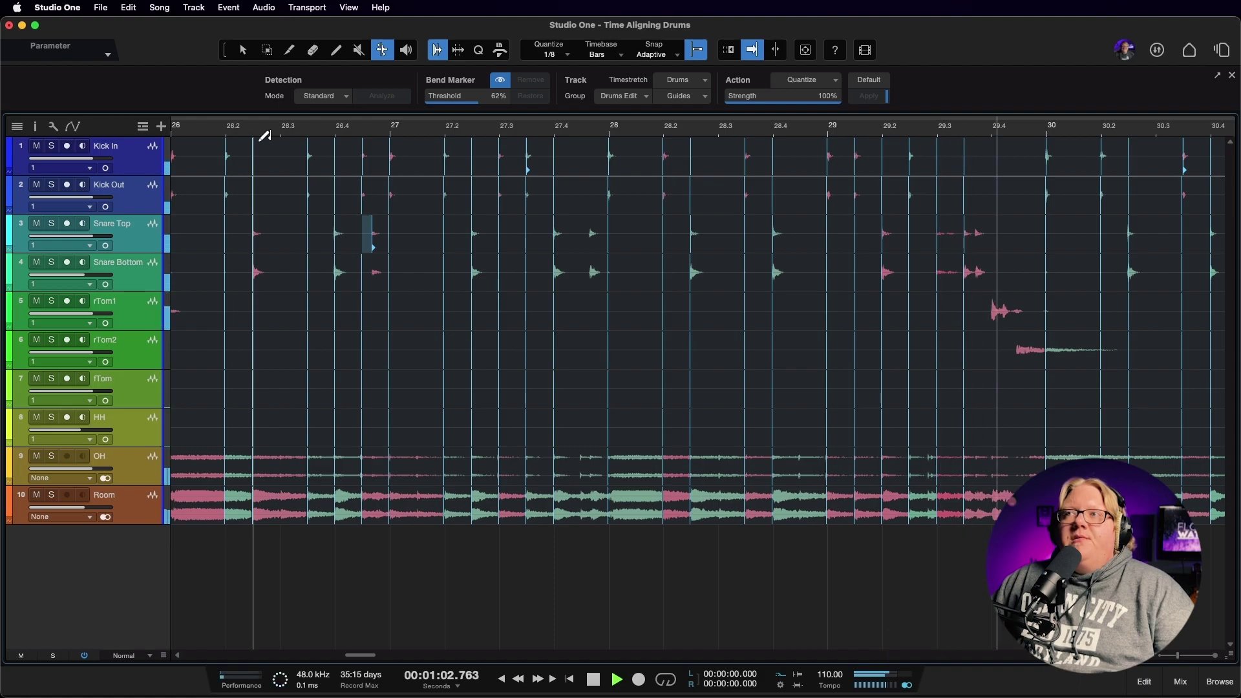
key("space")
scroll(722, 311, "down", 2)
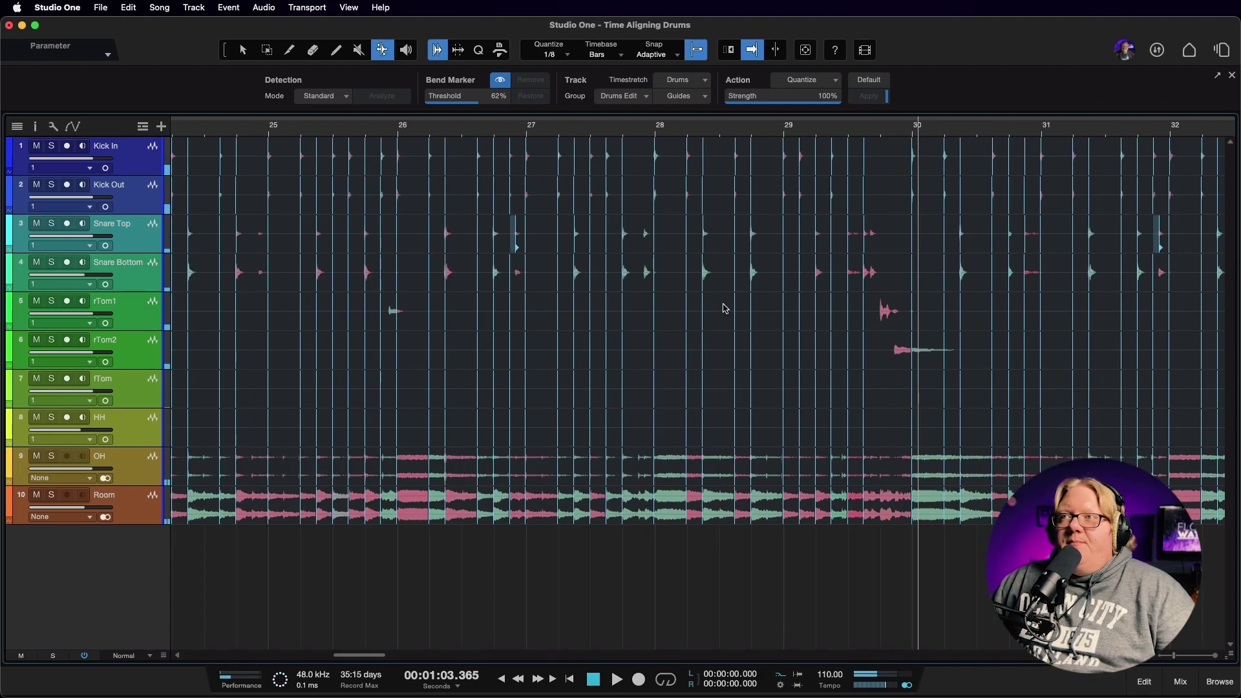
Inspect the snare and tom fill in bar 29 and play it from around beat 28.4 into bar 30.
scroll(908, 269, "up", 5)
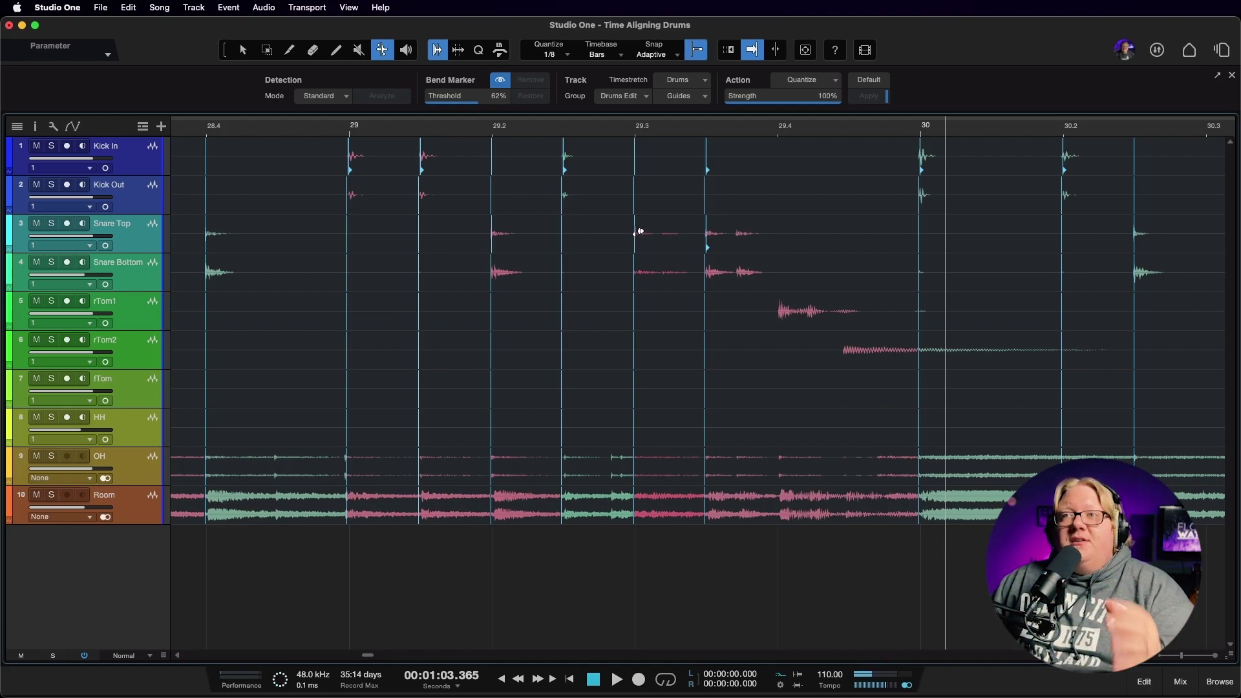
left_click(420, 134)
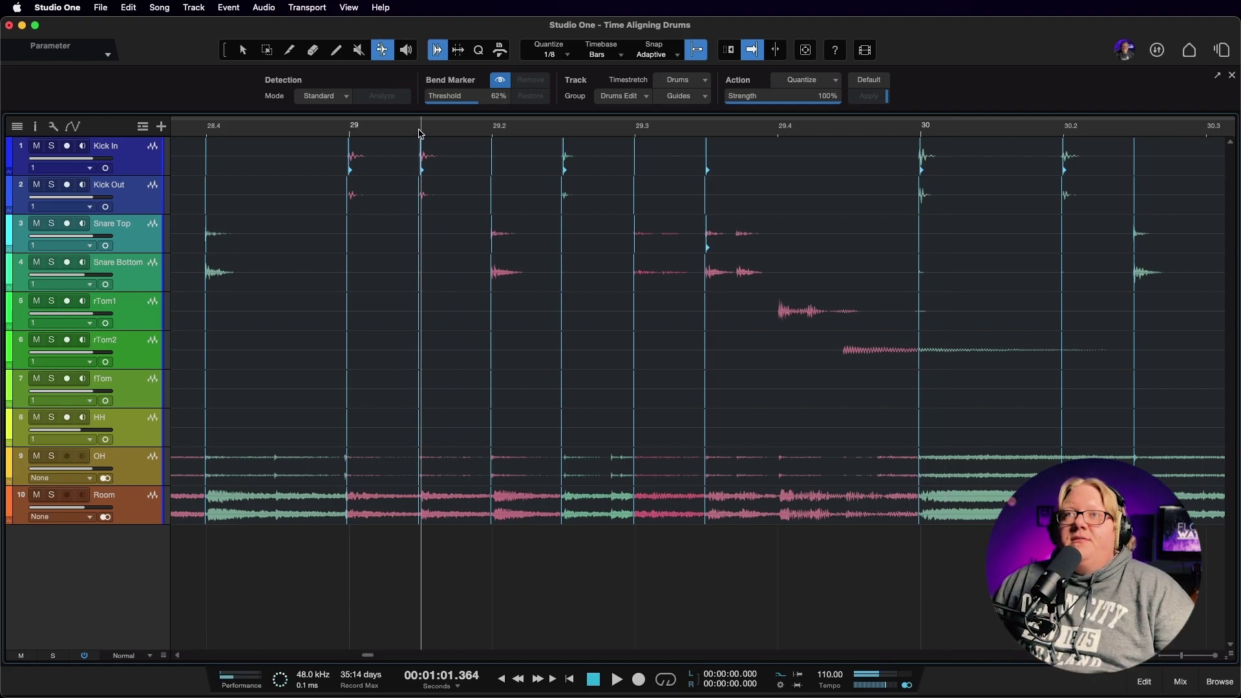
key("space")
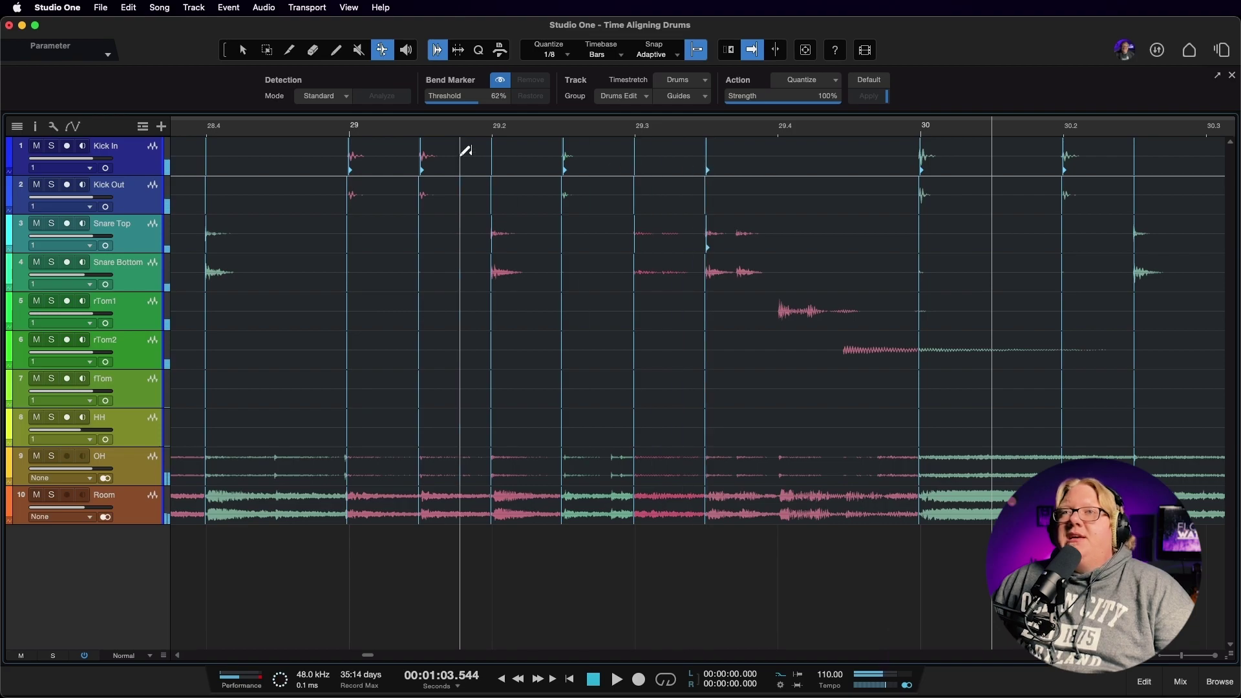
left_click(220, 129)
key("space")
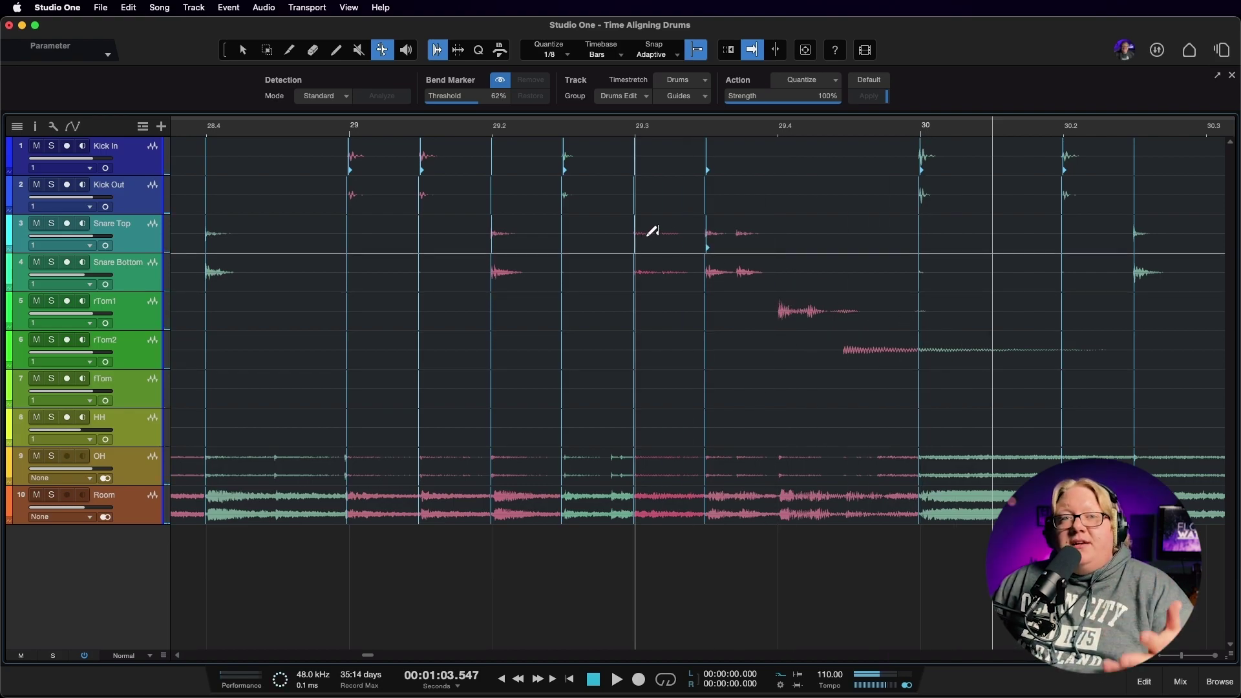
Delete the three bend markers between beats 29.2 and 29.4, on the kick and snare hits of the fill.
double_click(639, 225)
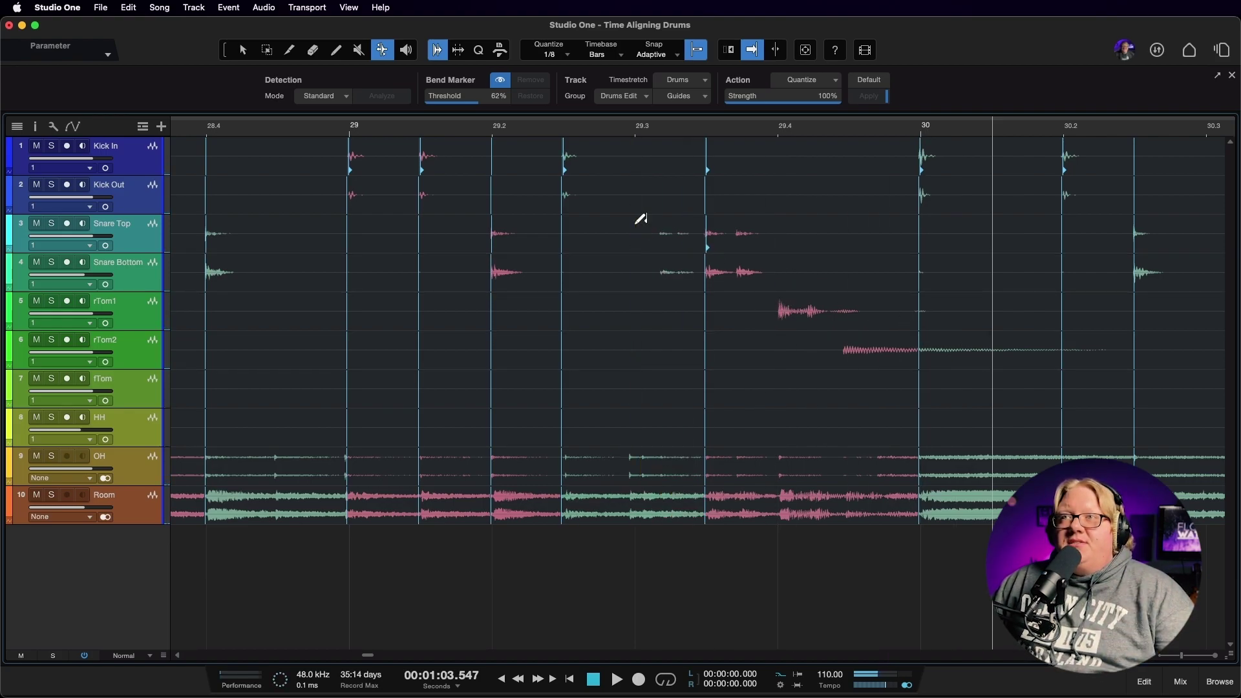
double_click(707, 227)
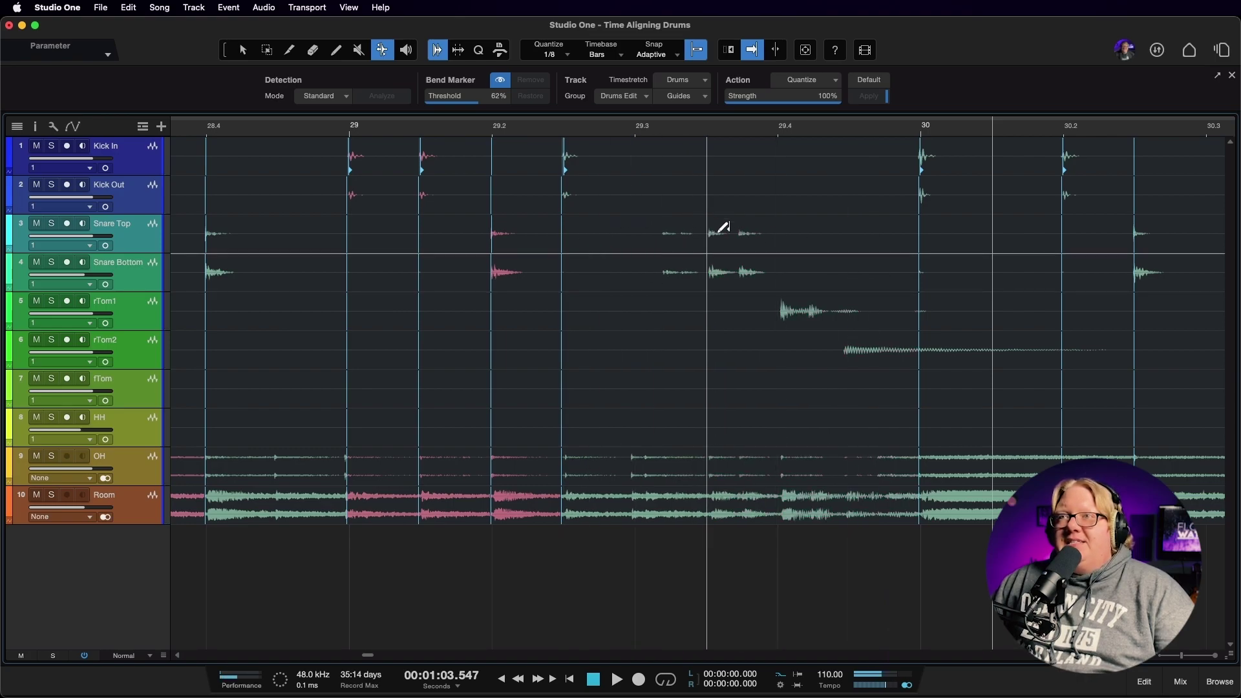
double_click(564, 231)
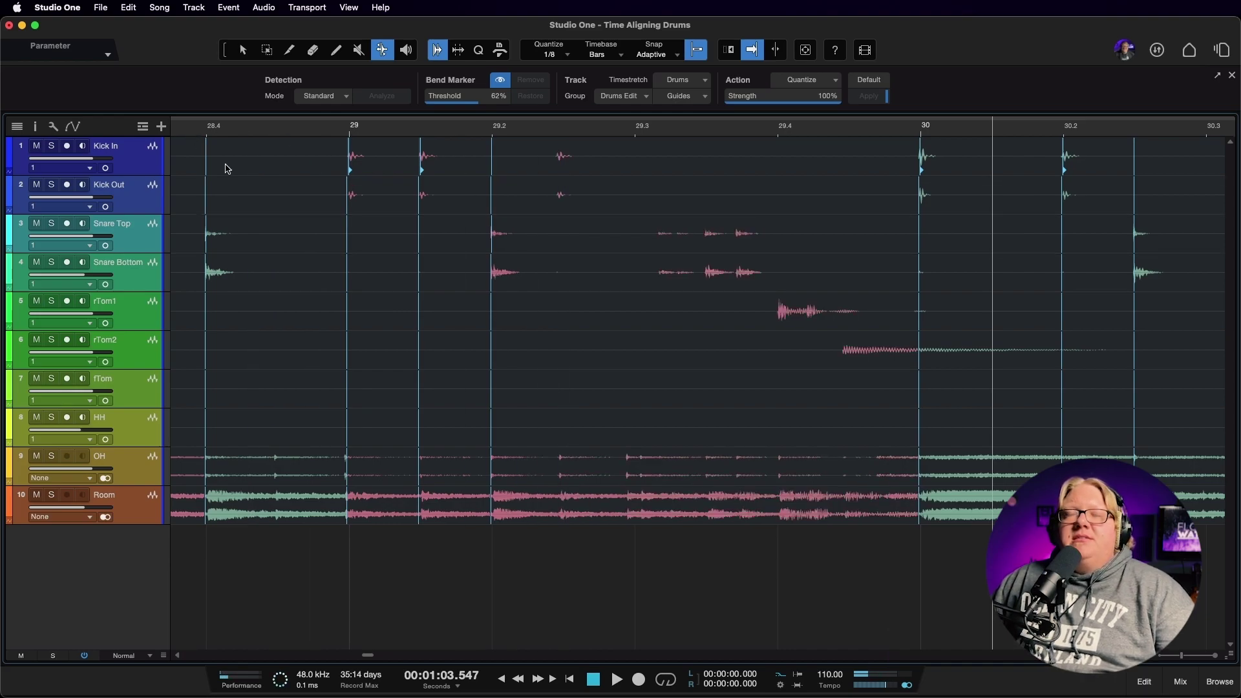
Play back from bar 28 into bar 30 to check the timing of the fill.
scroll(223, 166, "down", 3)
left_click(197, 129)
key("space")
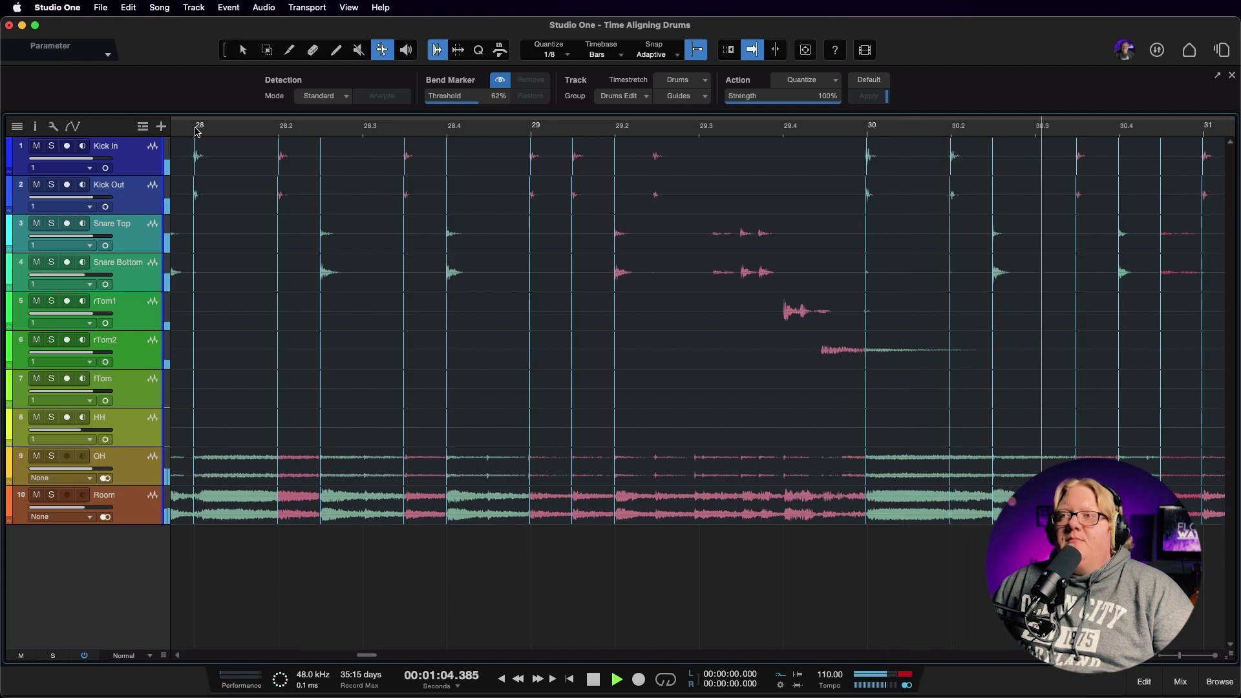
key("space")
Play the drums from beat 27.2 into bar 31, and delete the bend marker on the soft snare hits between beat 30.4 and bar 31.
scroll(202, 148, "left", 5)
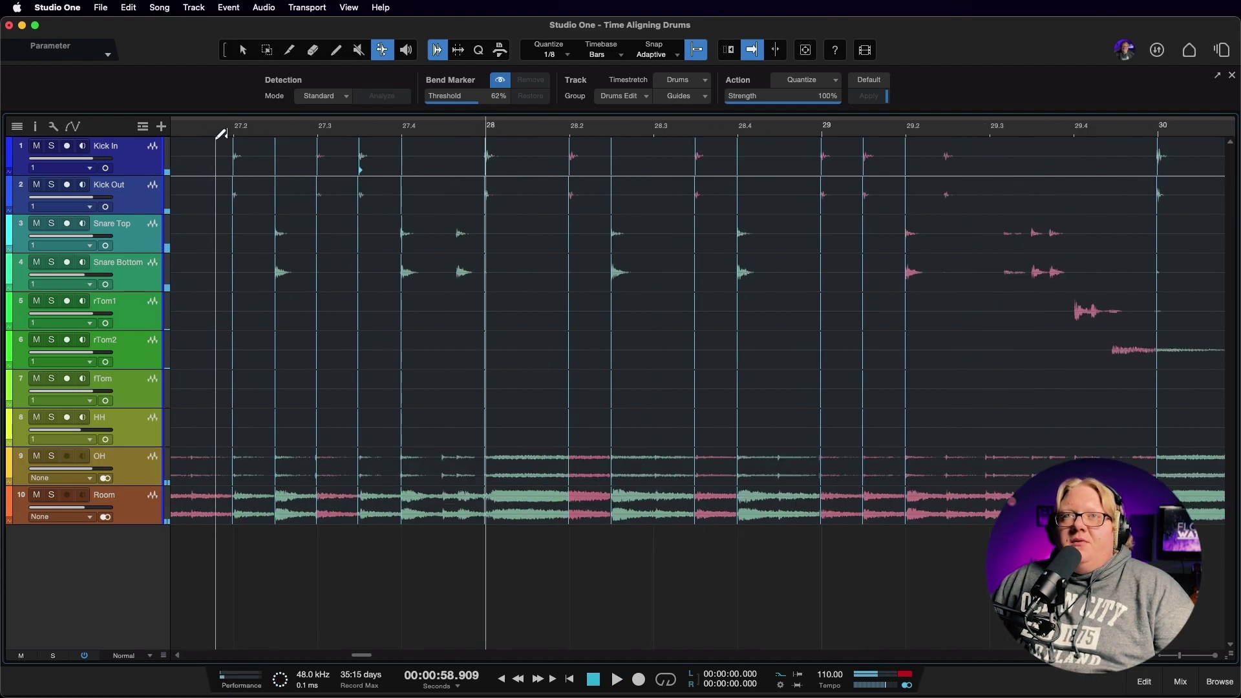
left_click(235, 130)
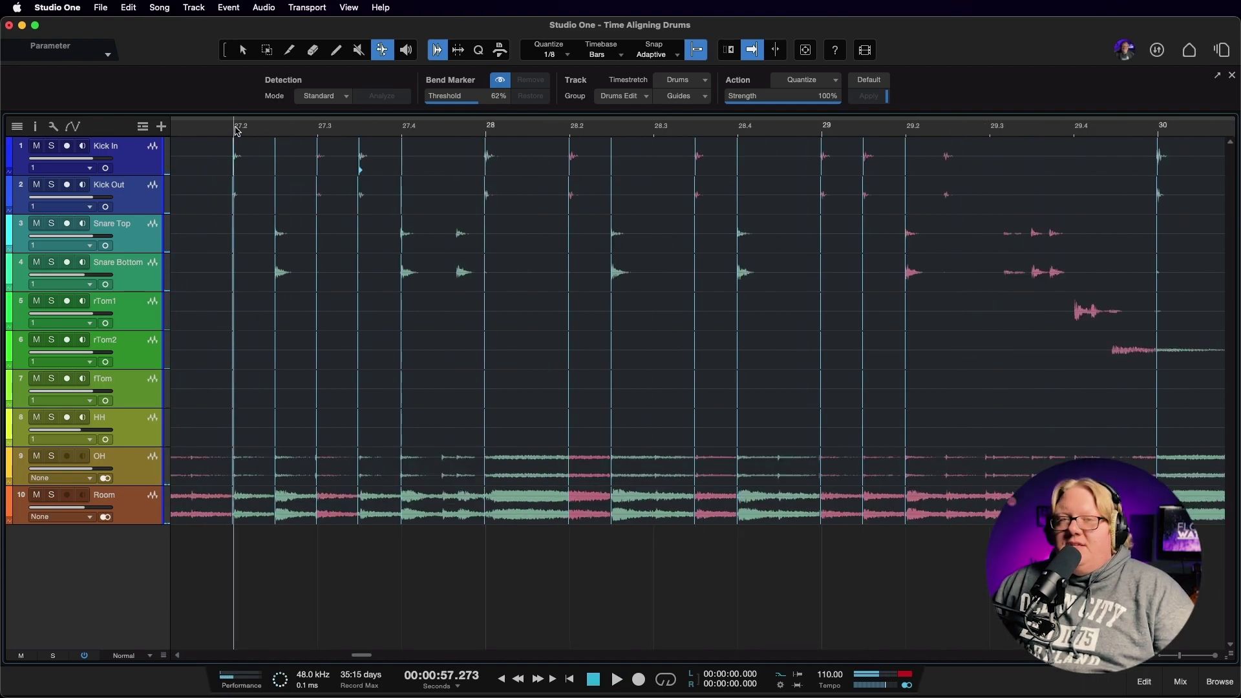
key("space")
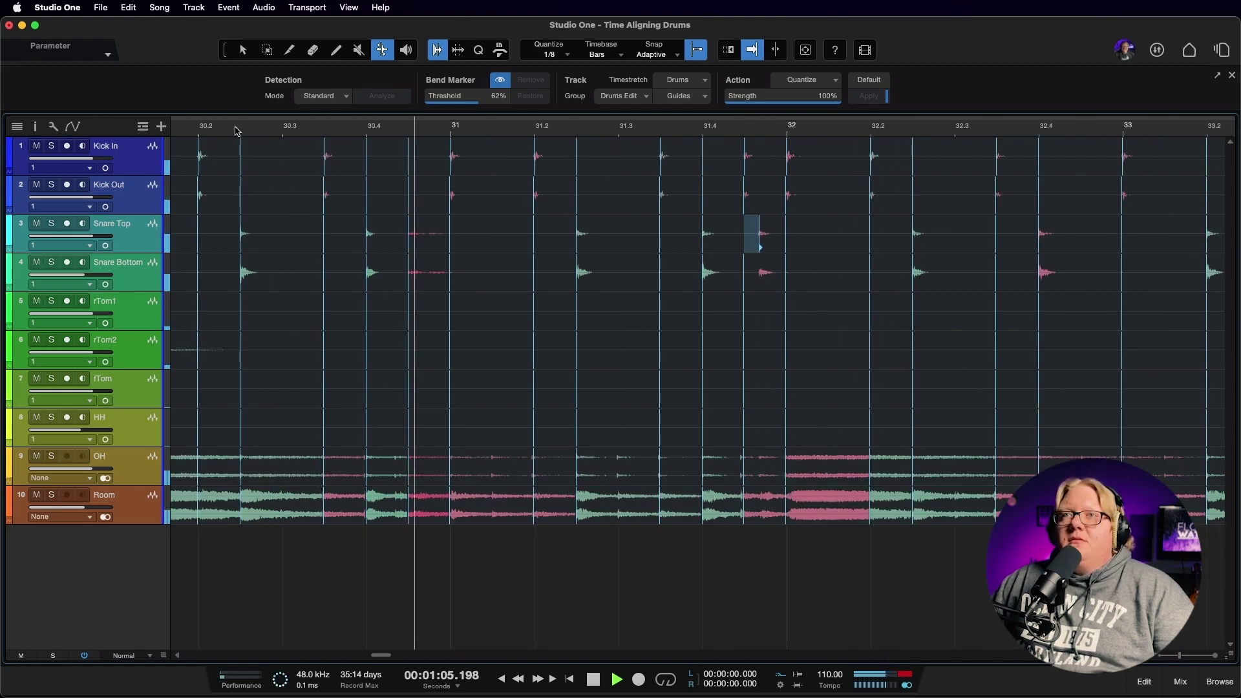
key("space")
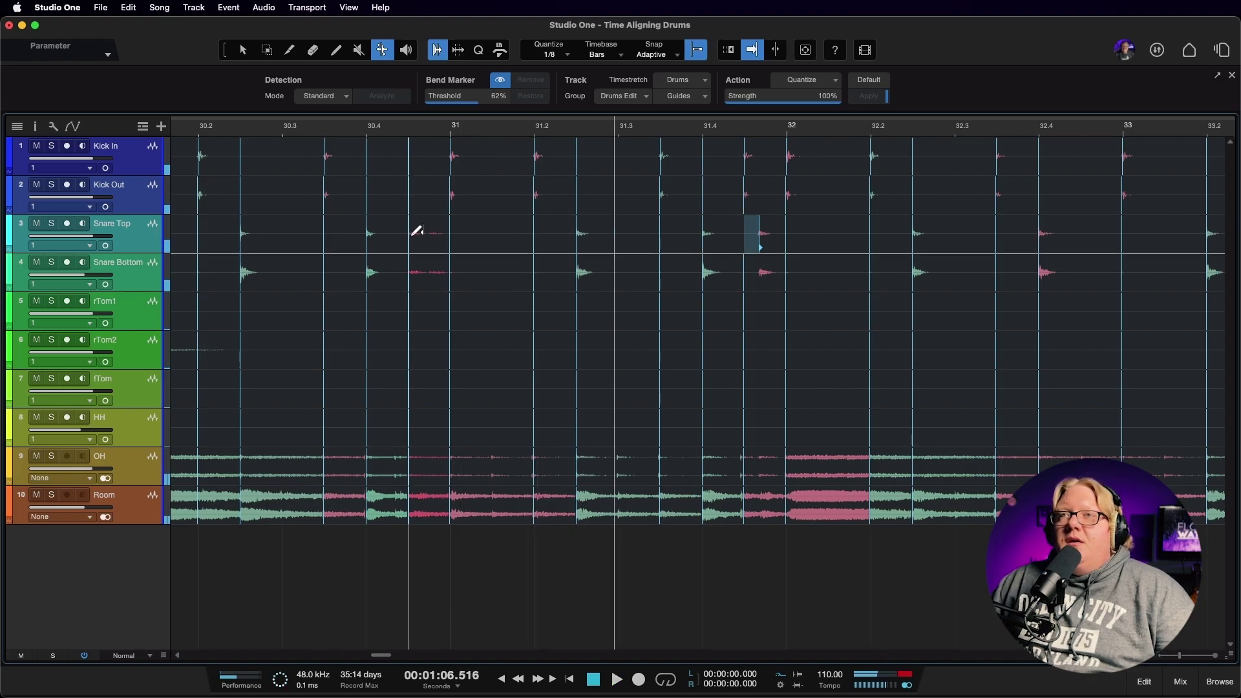
double_click(409, 233)
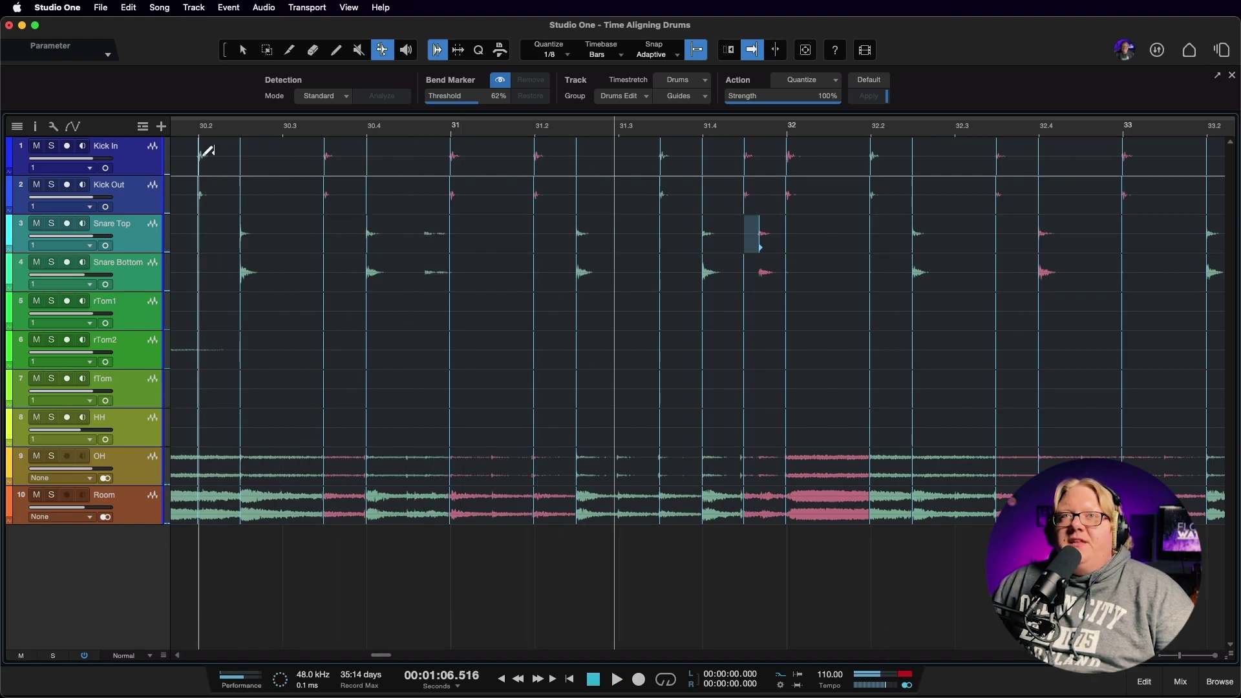
Play the passage around the corrected snare hits before bar 31 on into bar 35, and view the whole drum arrangement.
scroll(205, 150, "left", 5)
left_click(283, 133)
key("space")
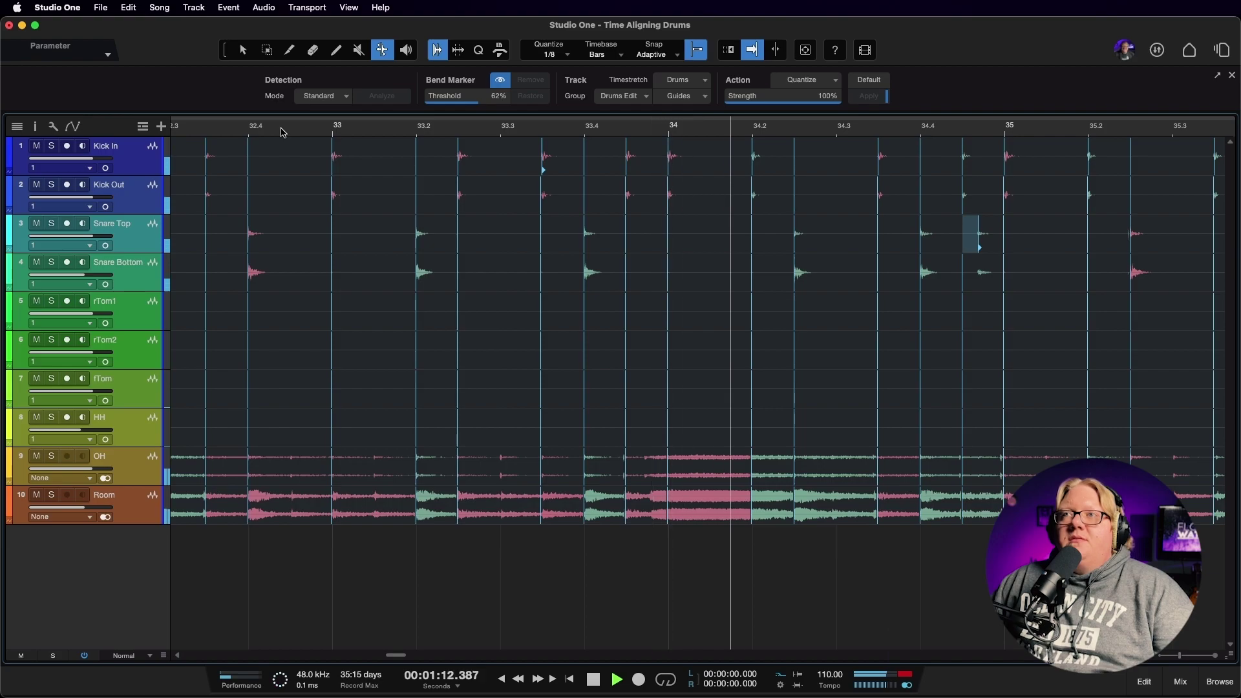
key("space")
scroll(394, 260, "down", 5)
scroll(393, 261, "down", 3)
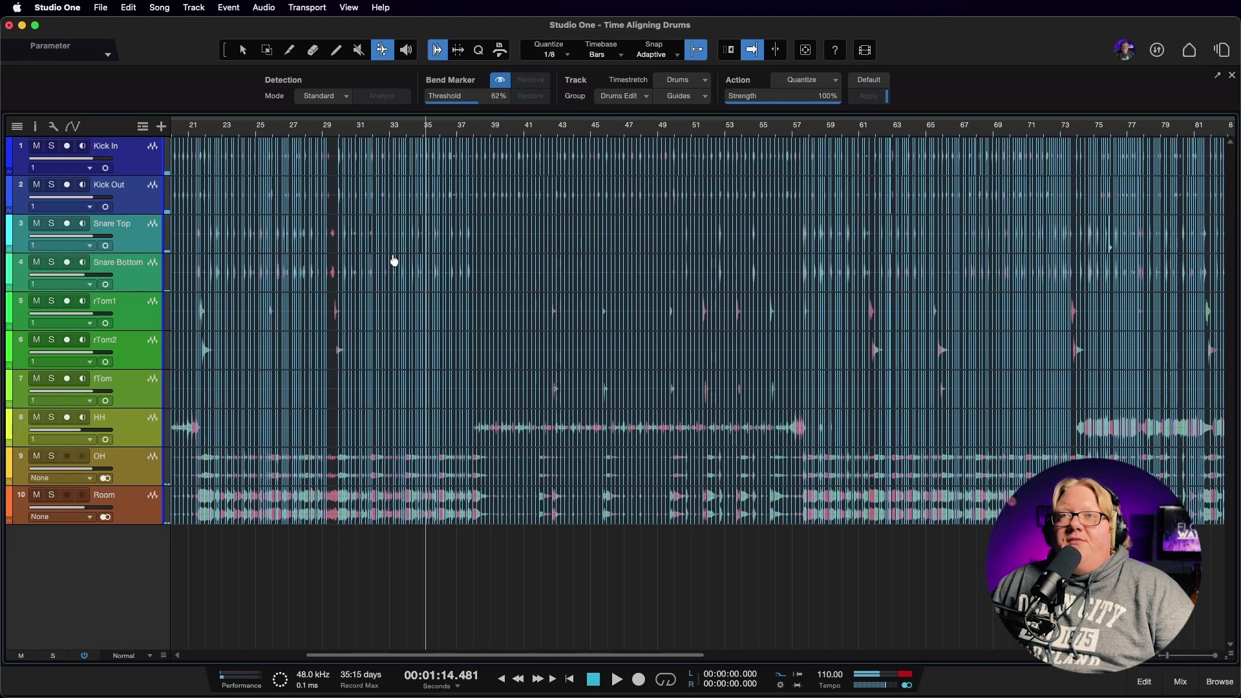
scroll(432, 268, "down", 3)
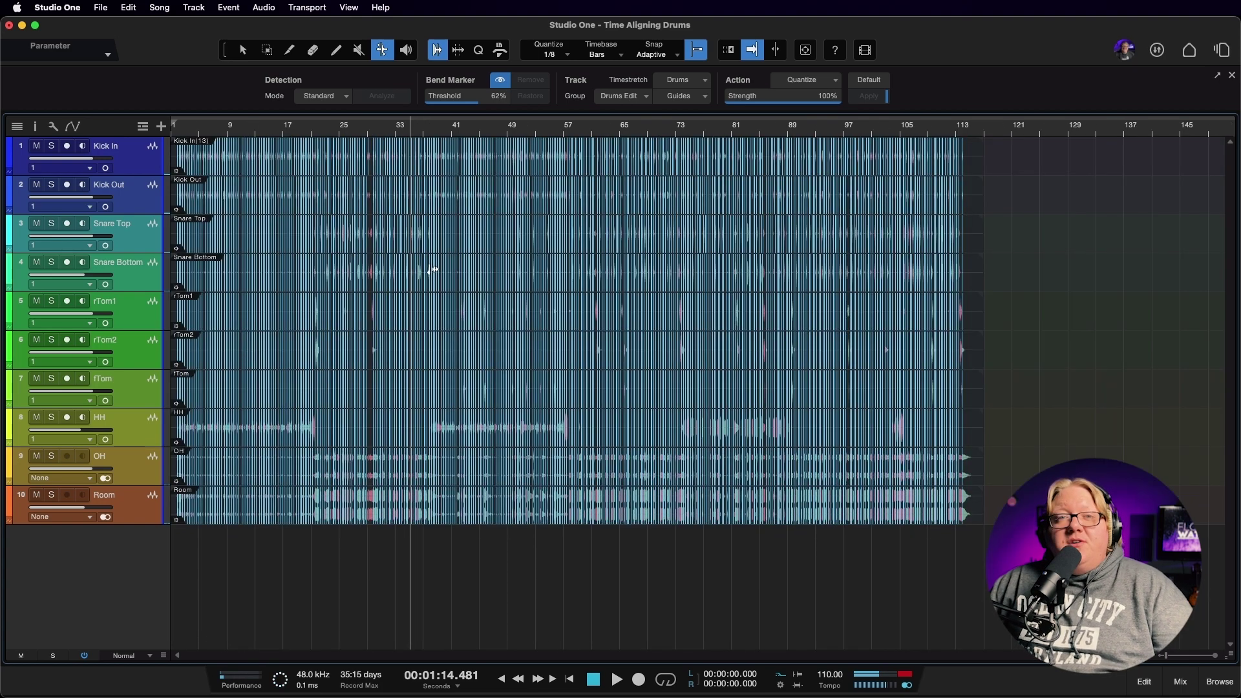